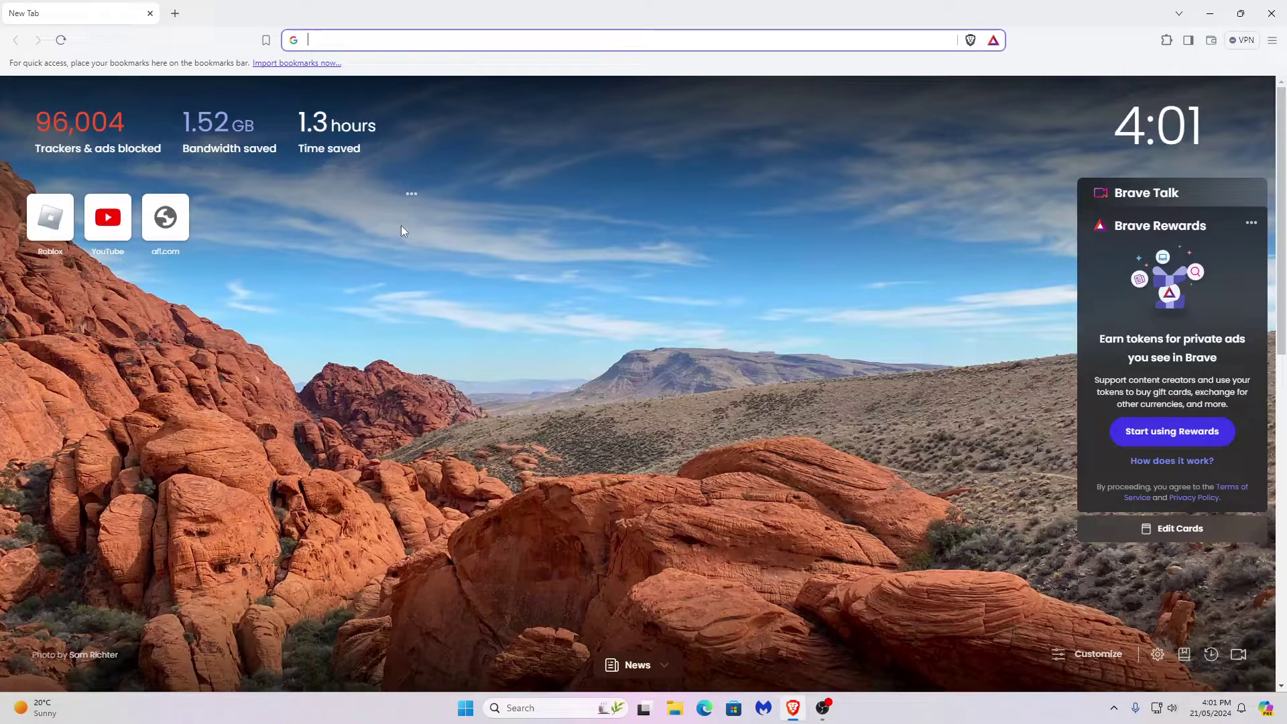
{"action": "type", "text": "am"}
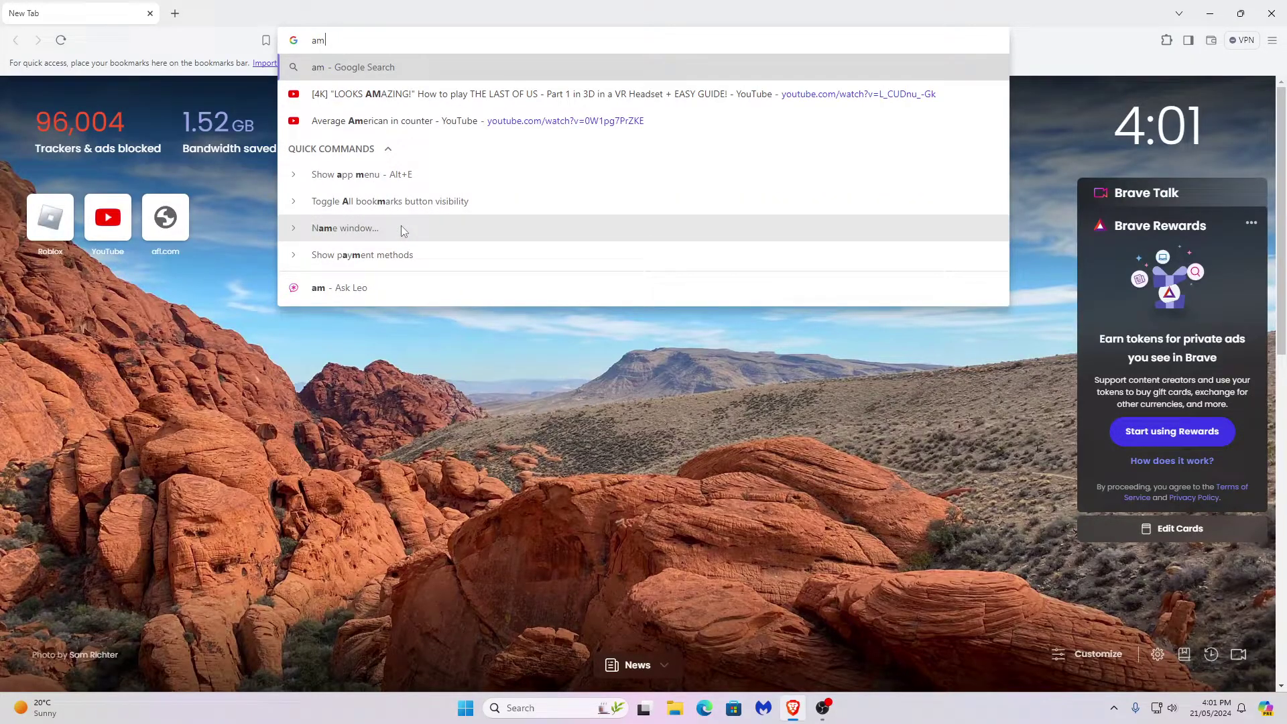
{"action": "type", "text": "gddmn "}
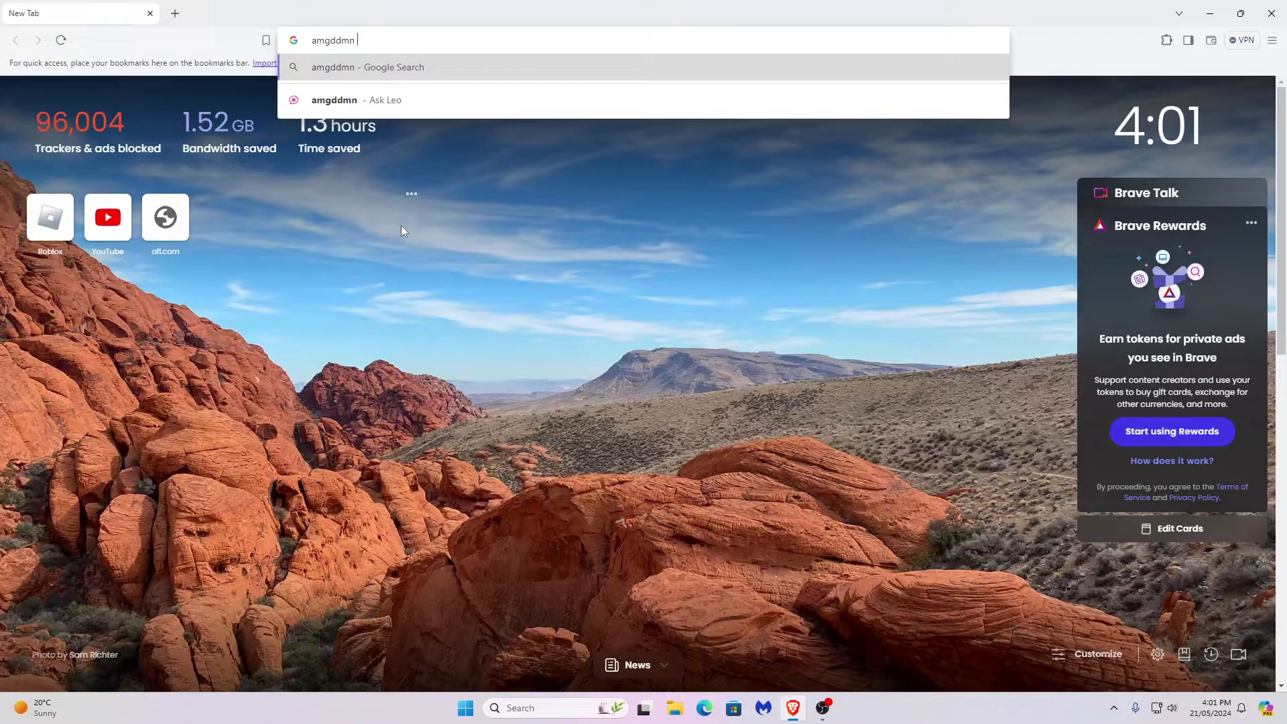
{"action": "type", "text": "games"}
- Search Google for 'armgddn games', correcting the misspelled 'amgddmn games' query
{"action": "key", "text": "Return"}
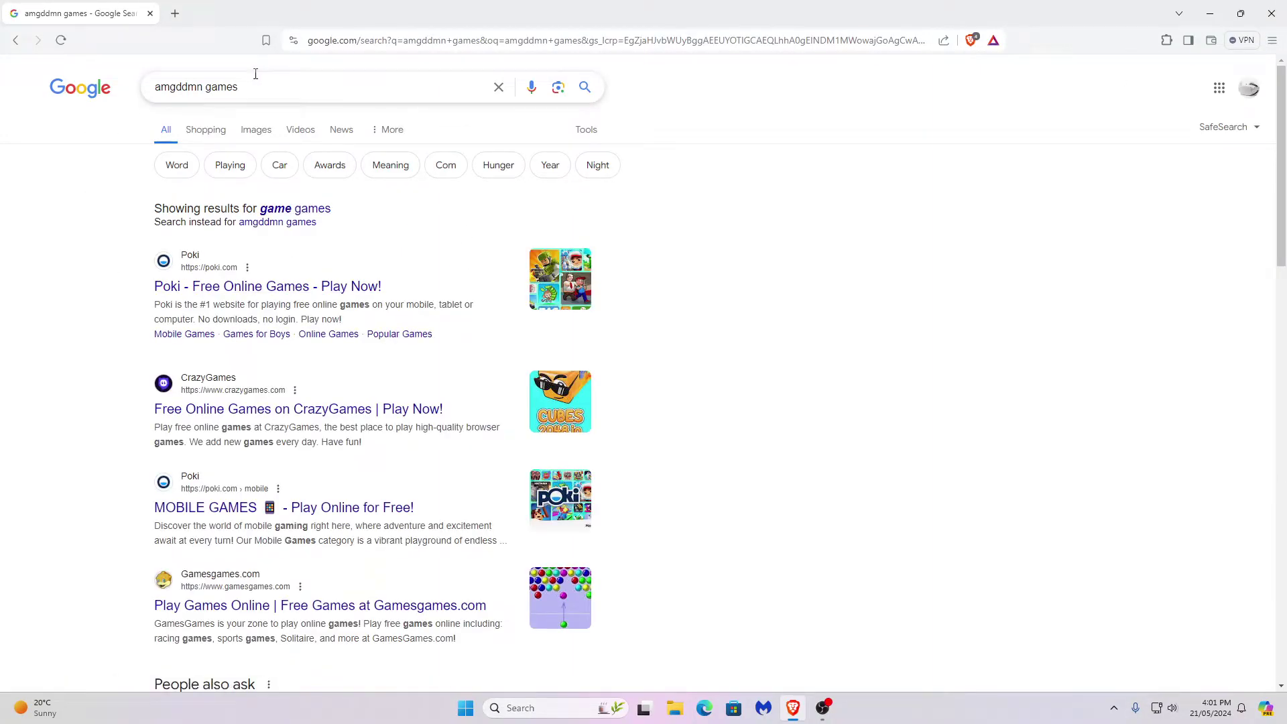
{"action": "double_click", "coordinate": [221, 87]}
{"action": "left_click", "coordinate": [161, 87]}
{"action": "type", "text": "r"}
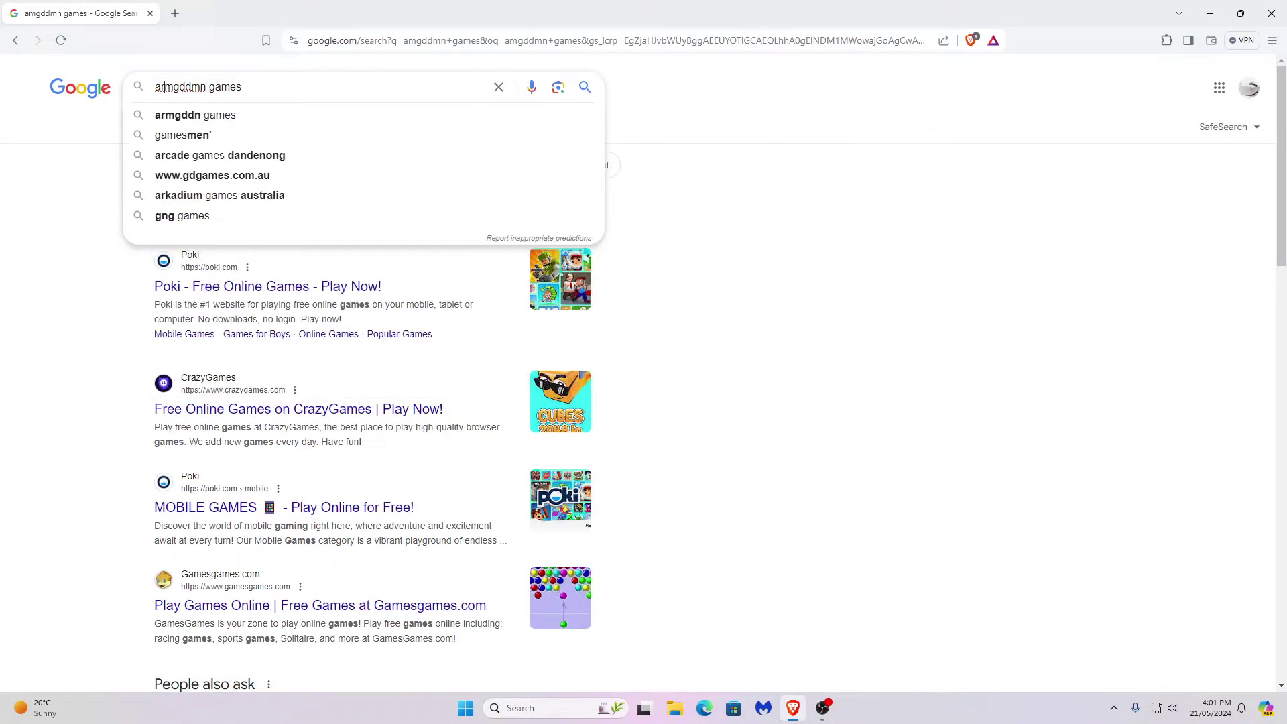
{"action": "key", "text": "Return"}
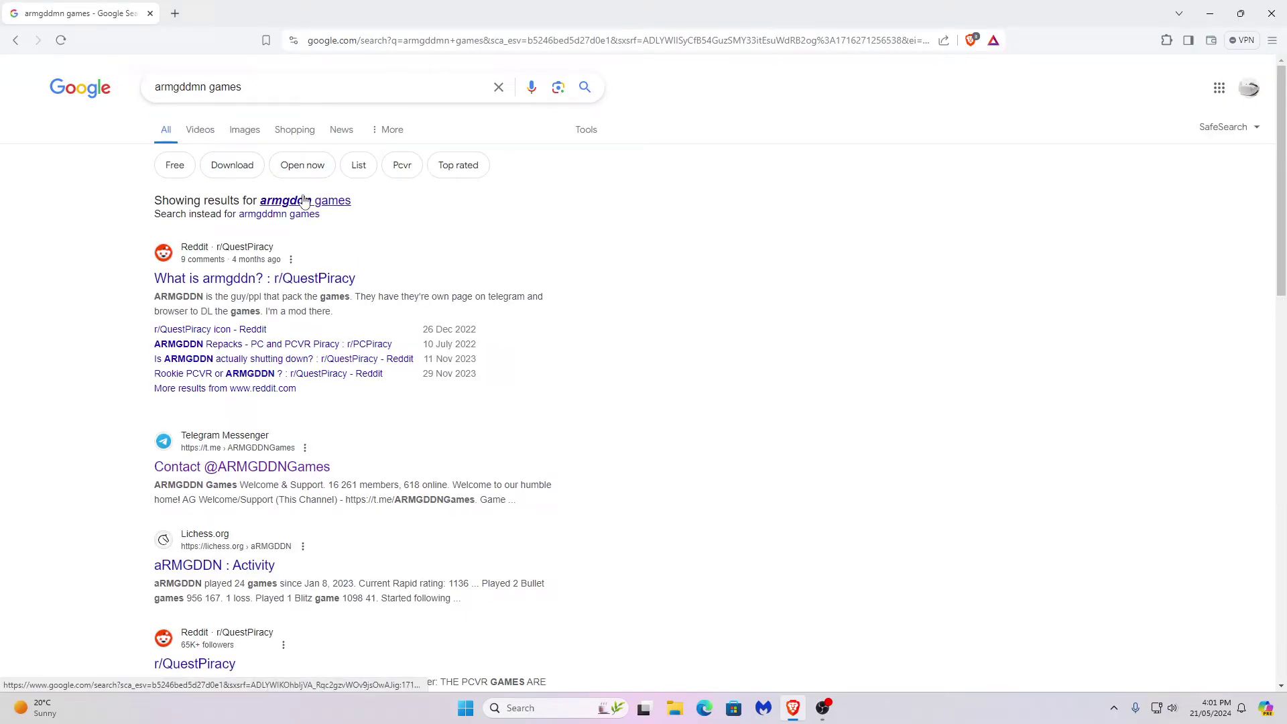
{"action": "left_click", "coordinate": [305, 200]}
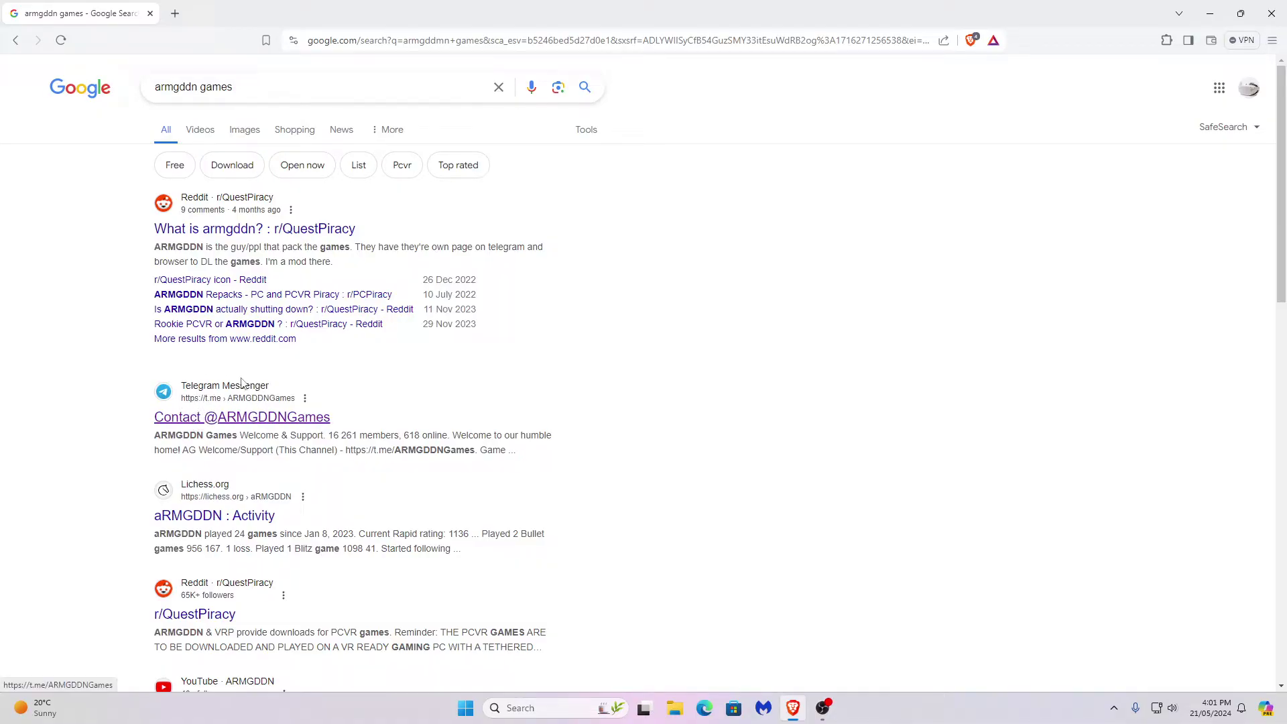
- Search 'telegram' in a new tab, visit the Telegram Desktop Windows download page, then close it
{"action": "key", "text": "ctrl+t"}
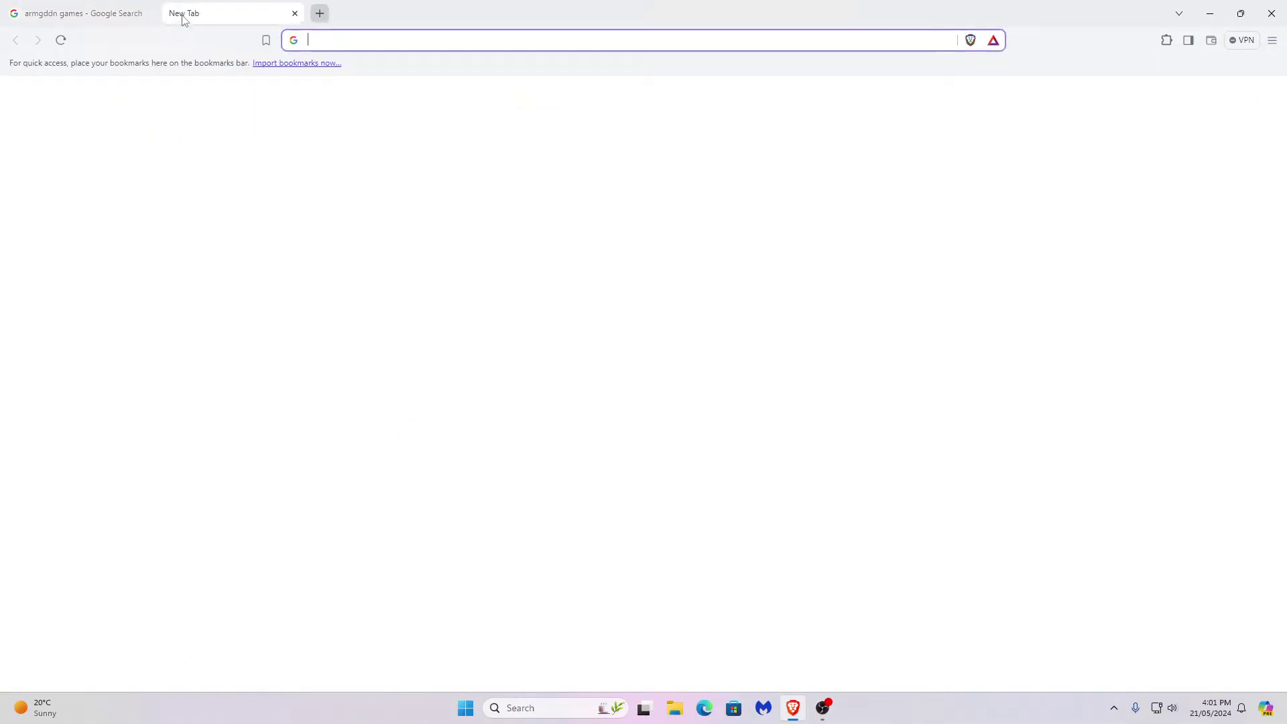
{"action": "type", "text": "telegram"}
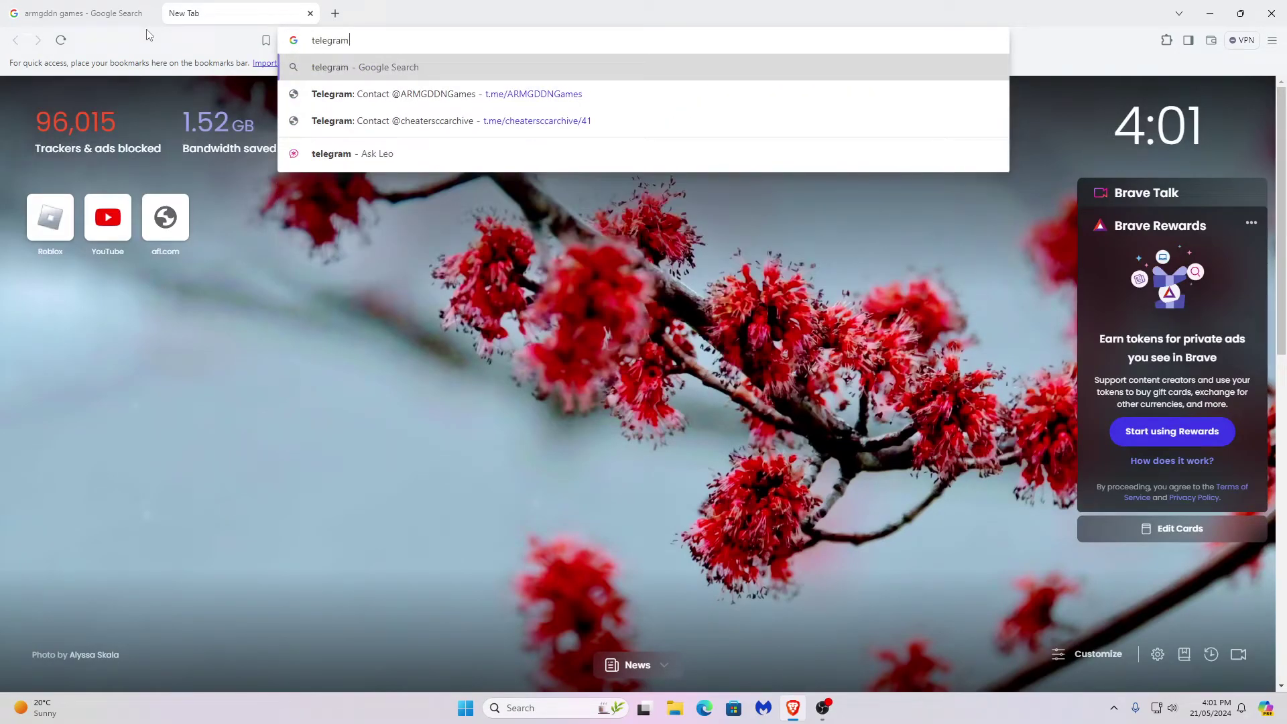
{"action": "key", "text": "Return"}
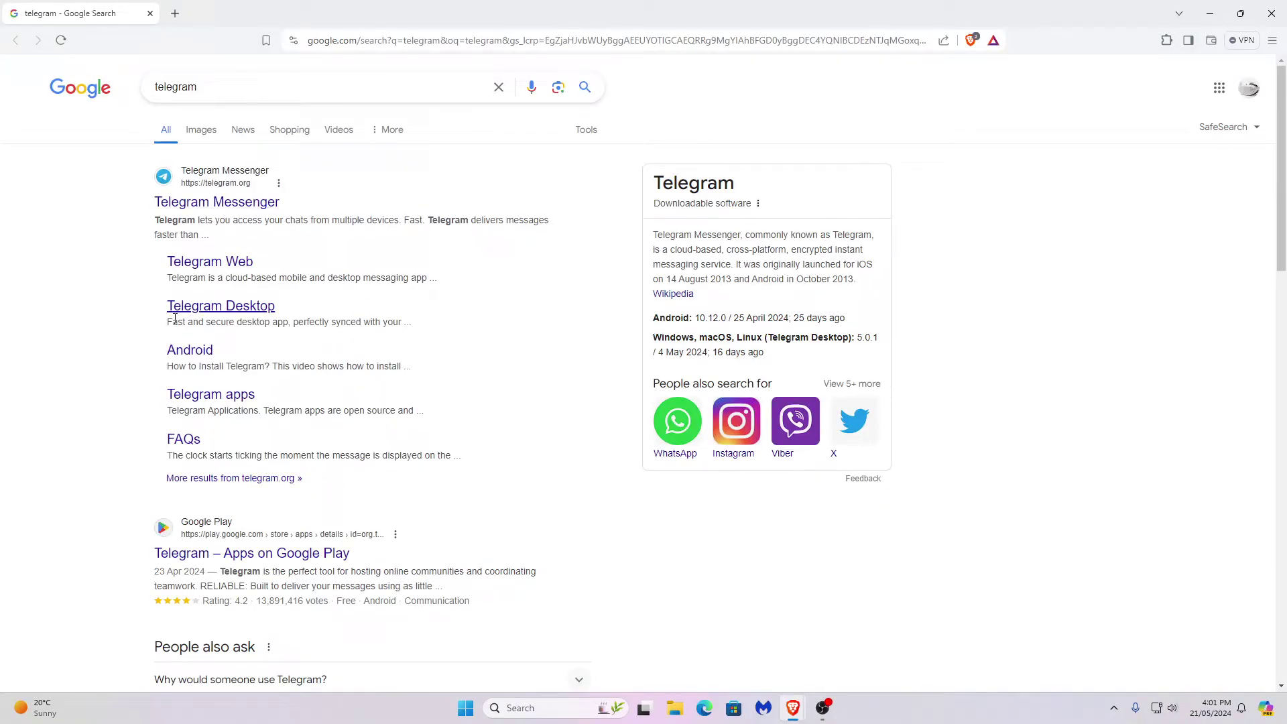
{"action": "left_click", "coordinate": [220, 306]}
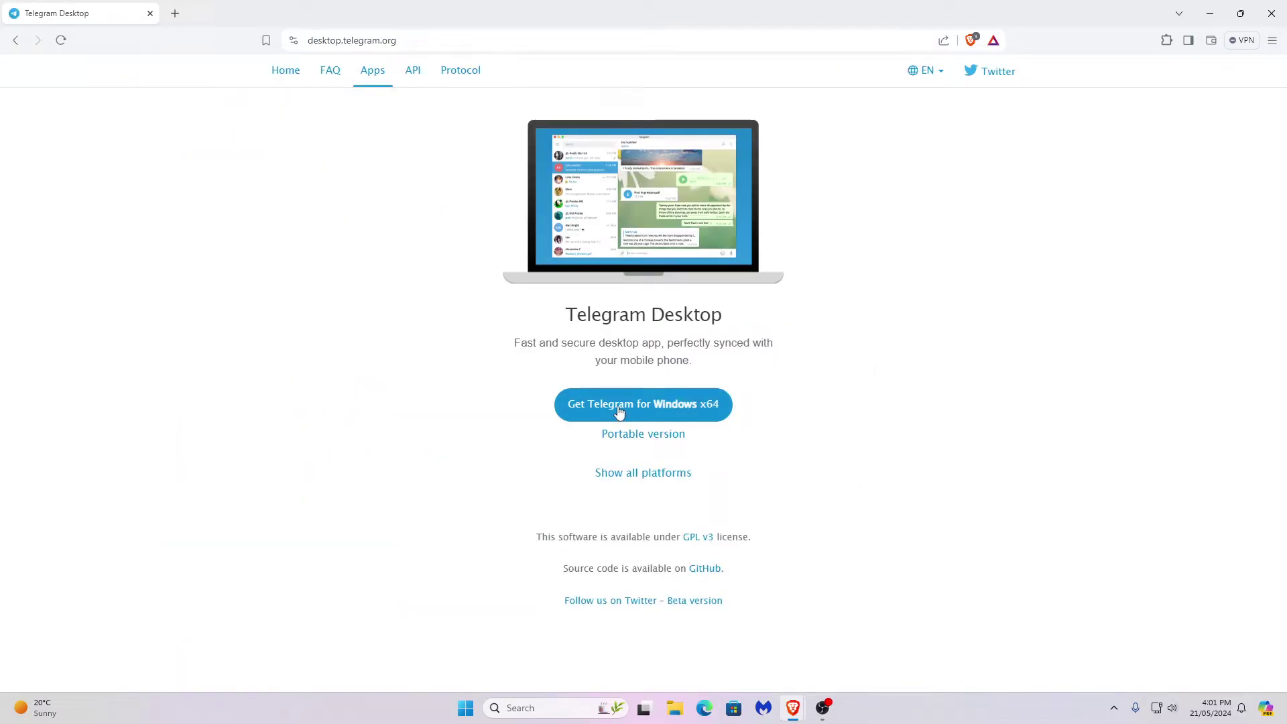
{"action": "left_click", "coordinate": [1271, 13]}
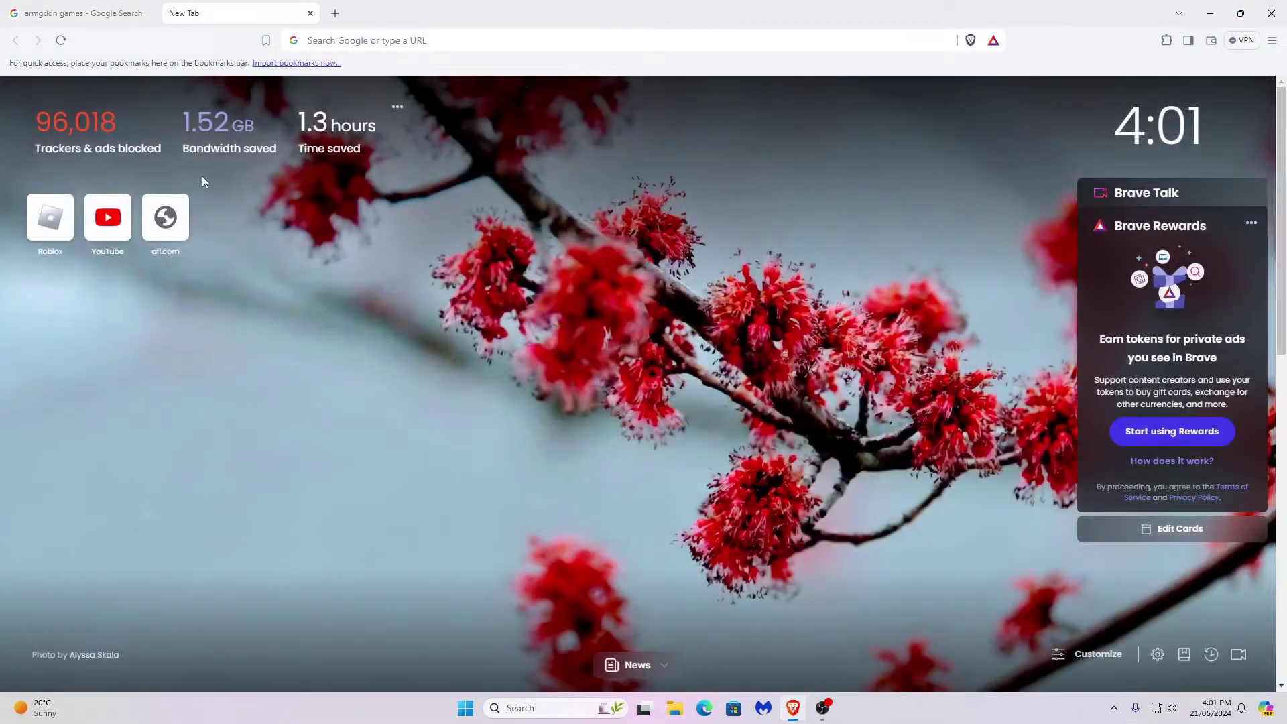
- Maximize Telegram on the ARMGDDN Games Welcome & Support group and jump to its latest messages
{"action": "left_click", "coordinate": [60, 14]}
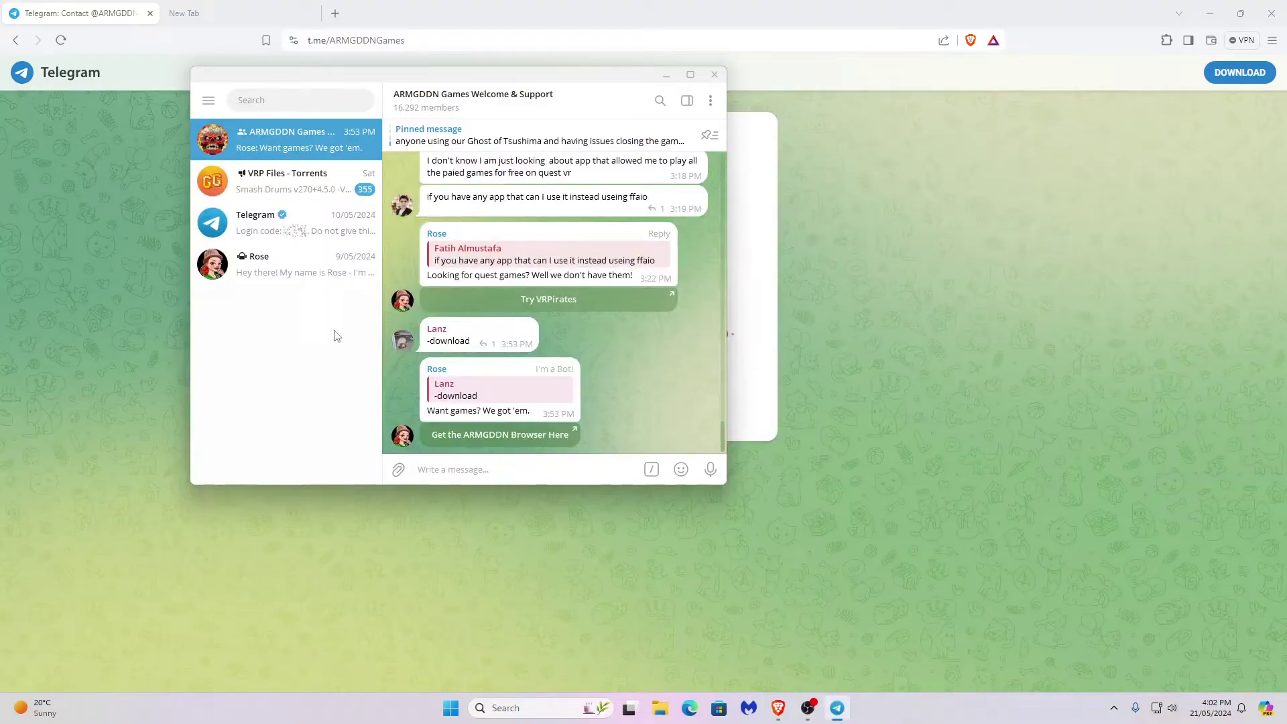
{"action": "left_click_drag", "start_coordinate": [558, 69], "coordinate": [586, 198]}
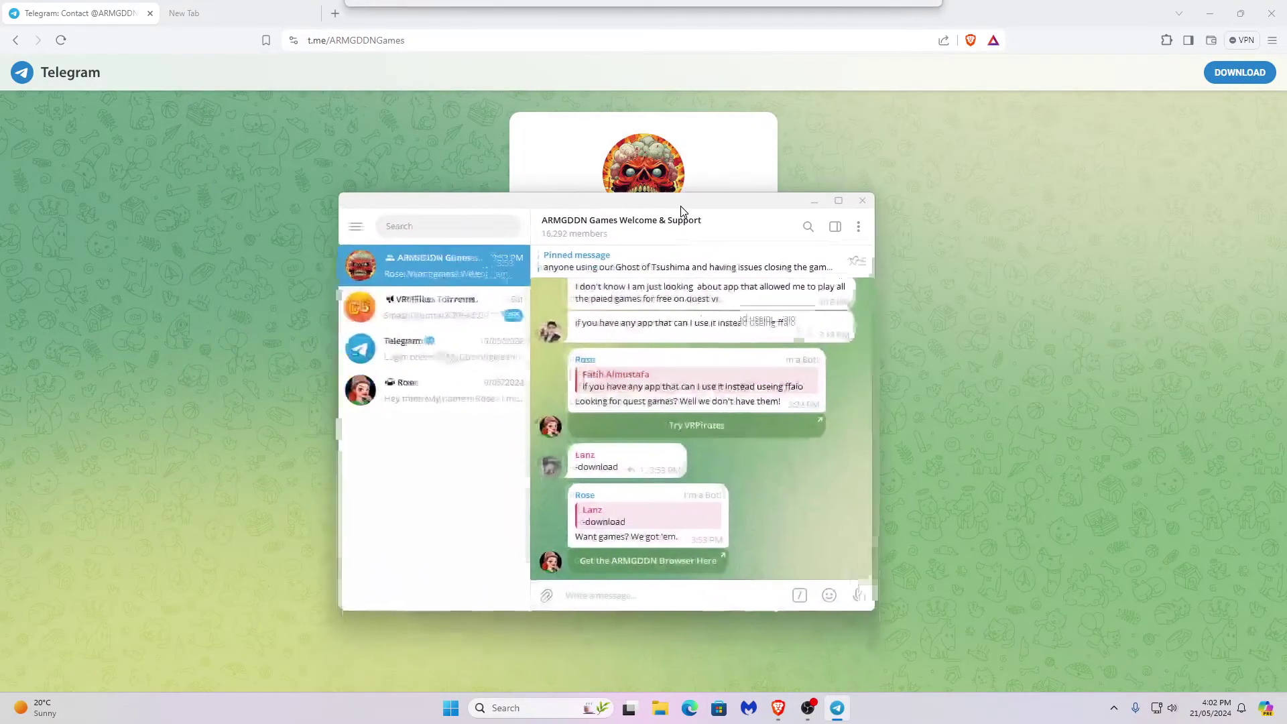
{"action": "double_click", "coordinate": [586, 198]}
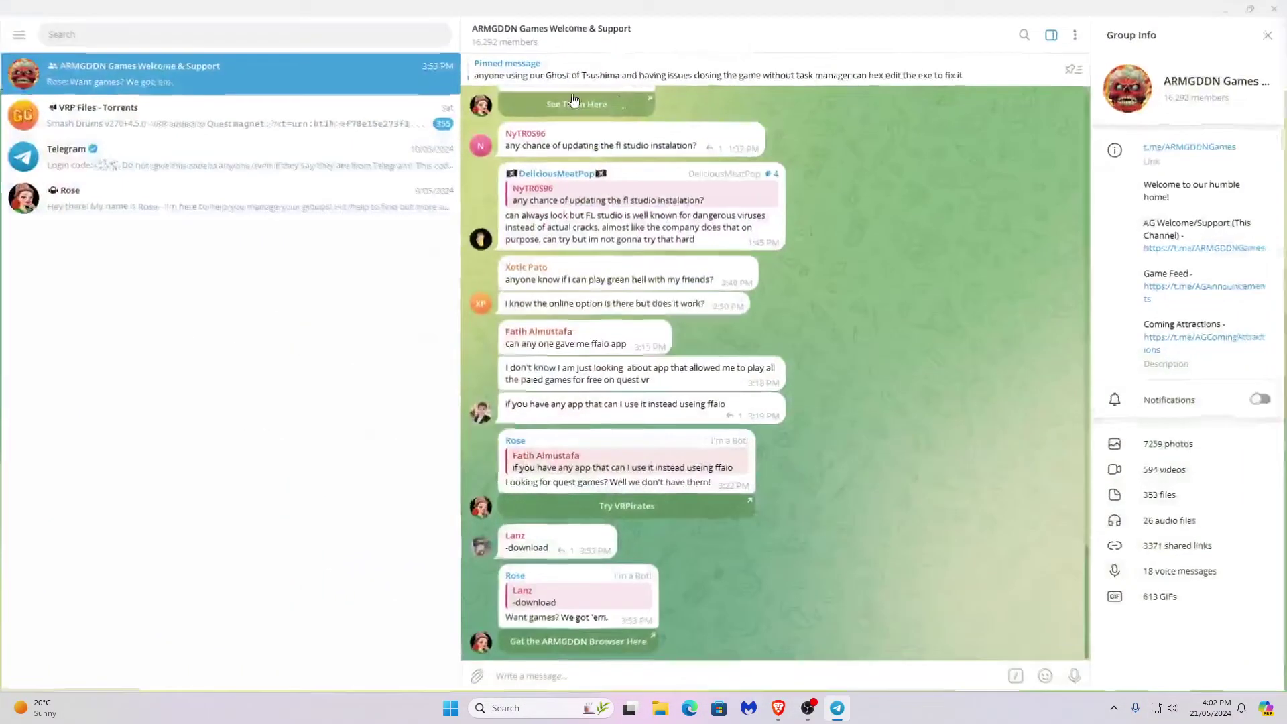
{"action": "left_click_drag", "start_coordinate": [578, 12], "coordinate": [583, 2]}
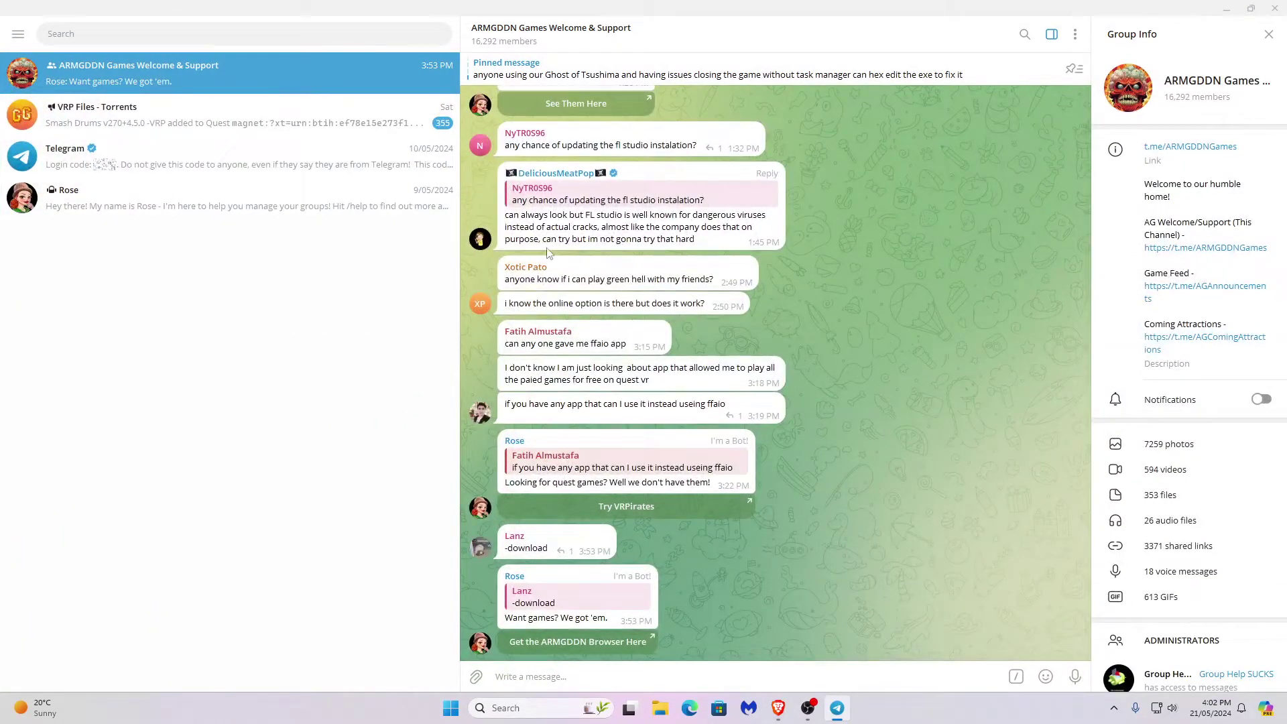
{"action": "scroll", "coordinate": [563, 403], "scroll_direction": "up", "scroll_amount": 3}
{"action": "scroll", "coordinate": [501, 265], "scroll_direction": "up", "scroll_amount": 3}
{"action": "scroll", "coordinate": [500, 265], "scroll_direction": "up", "scroll_amount": 2}
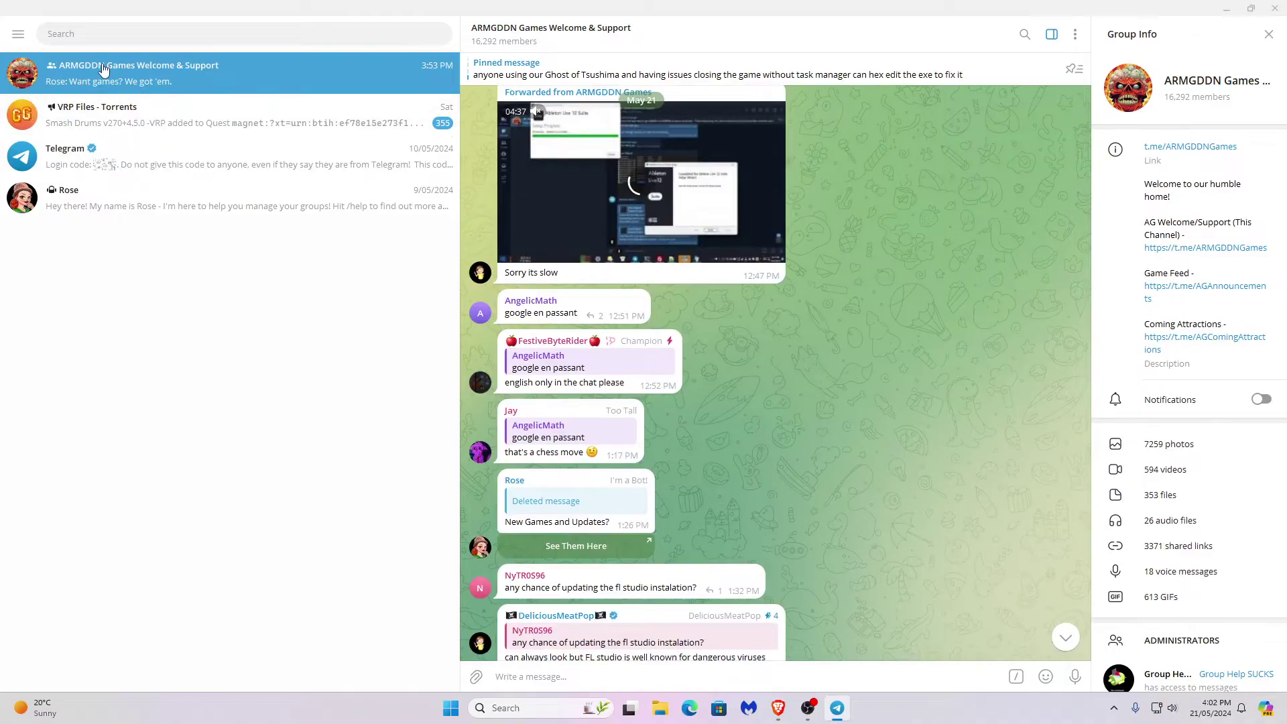
{"action": "scroll", "coordinate": [1042, 334], "scroll_direction": "down", "scroll_amount": 5}
{"action": "scroll", "coordinate": [1042, 334], "scroll_direction": "down", "scroll_amount": 2}
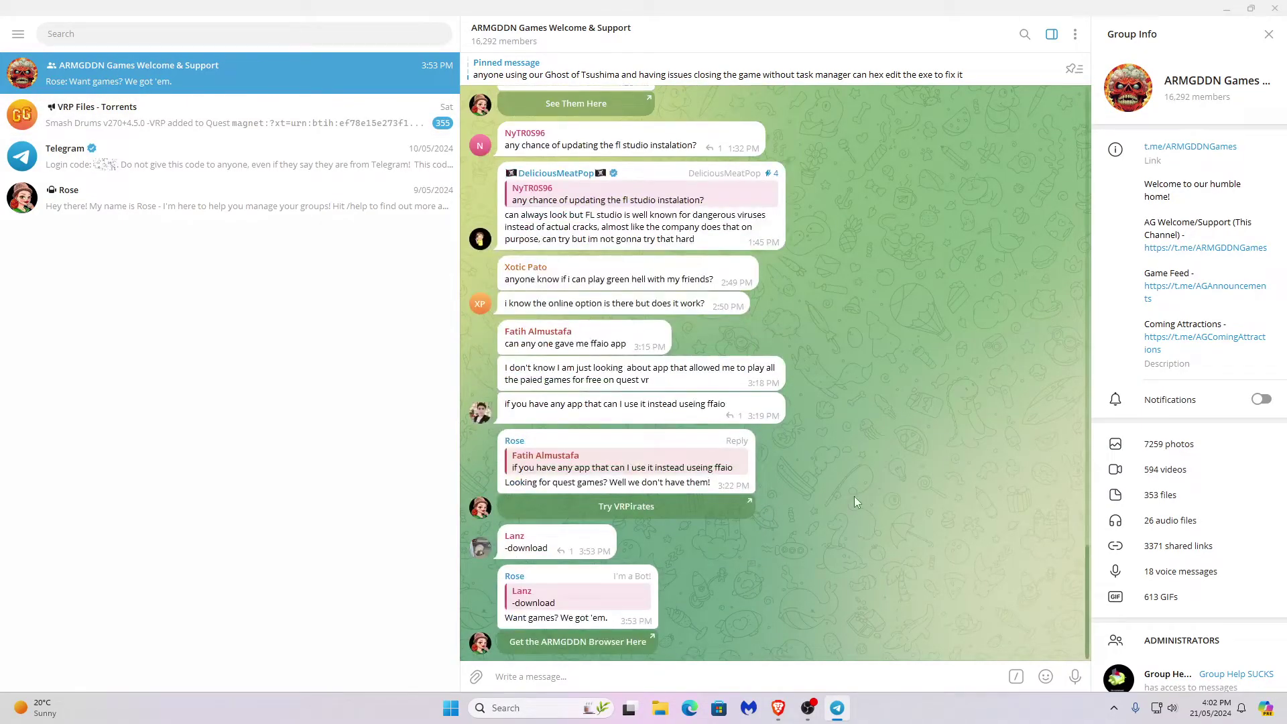
{"action": "scroll", "coordinate": [548, 503], "scroll_direction": "up", "scroll_amount": 5}
{"action": "scroll", "coordinate": [554, 437], "scroll_direction": "up", "scroll_amount": 5}
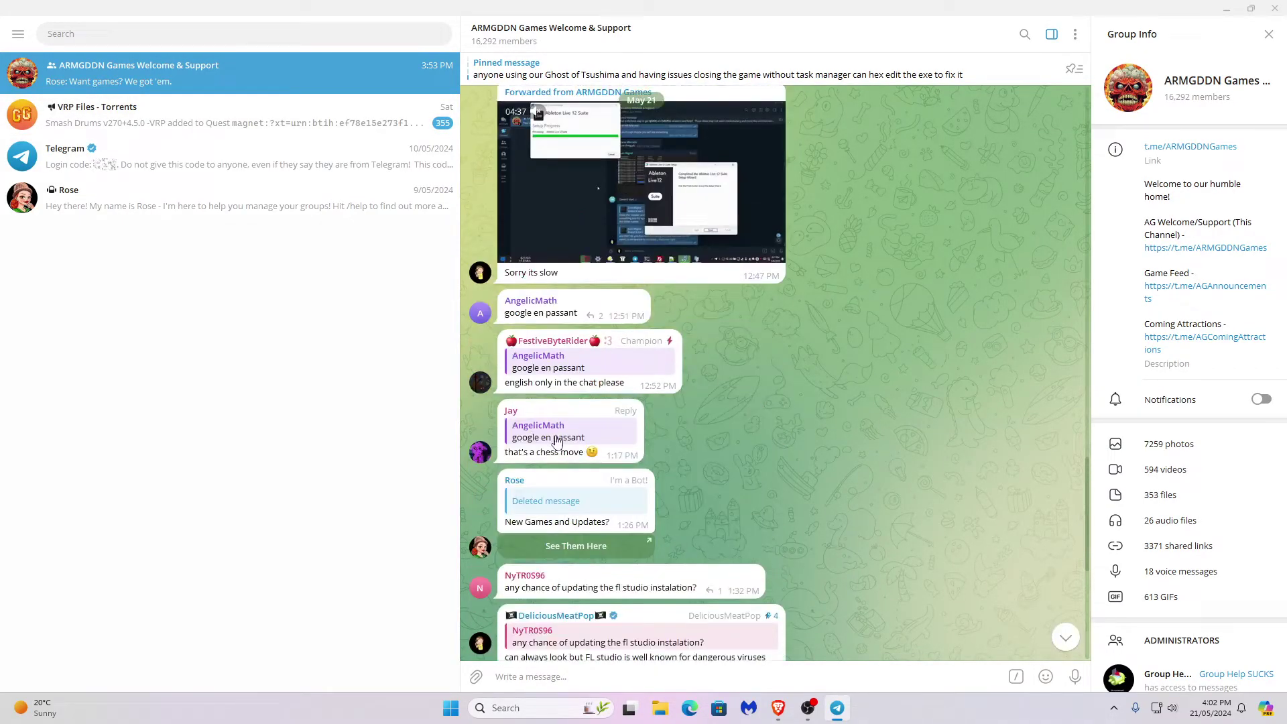
{"action": "scroll", "coordinate": [553, 437], "scroll_direction": "up", "scroll_amount": 5}
{"action": "scroll", "coordinate": [554, 437], "scroll_direction": "up", "scroll_amount": 5}
{"action": "scroll", "coordinate": [554, 436], "scroll_direction": "up", "scroll_amount": 3}
{"action": "scroll", "coordinate": [554, 437], "scroll_direction": "down", "scroll_amount": 5}
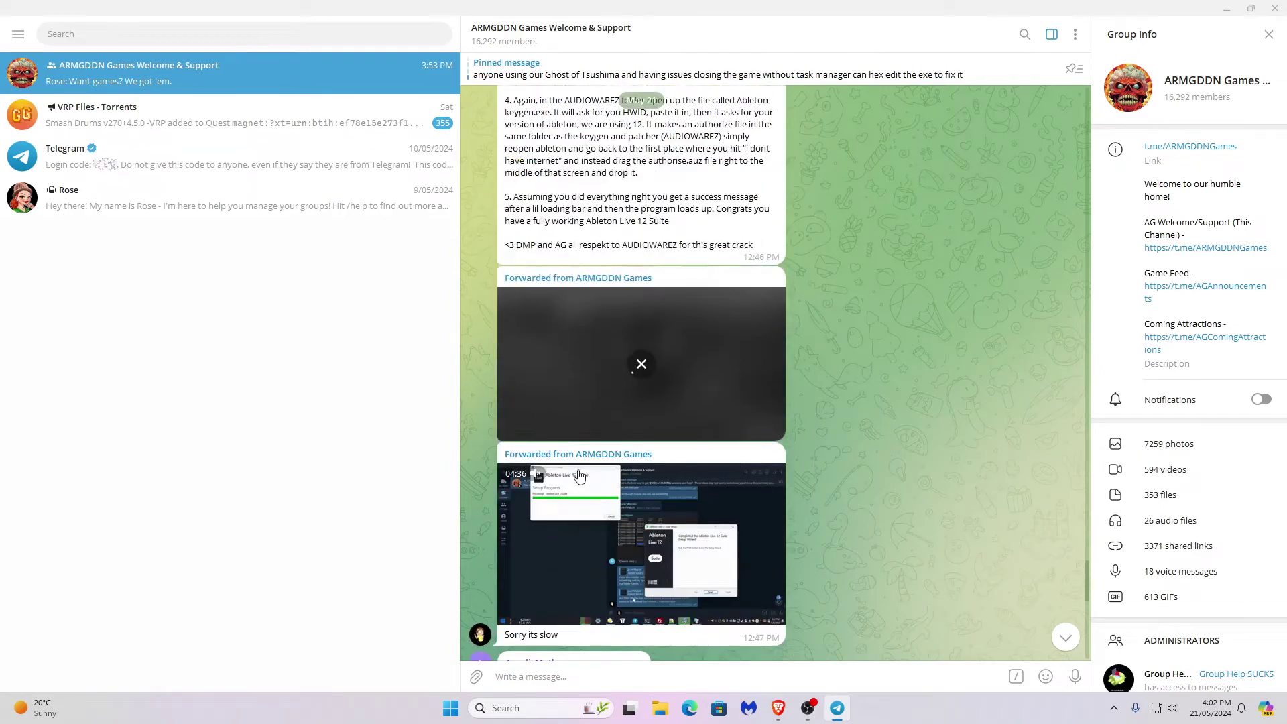
{"action": "scroll", "coordinate": [554, 436], "scroll_direction": "down", "scroll_amount": 2}
{"action": "scroll", "coordinate": [1084, 600], "scroll_direction": "up", "scroll_amount": 1}
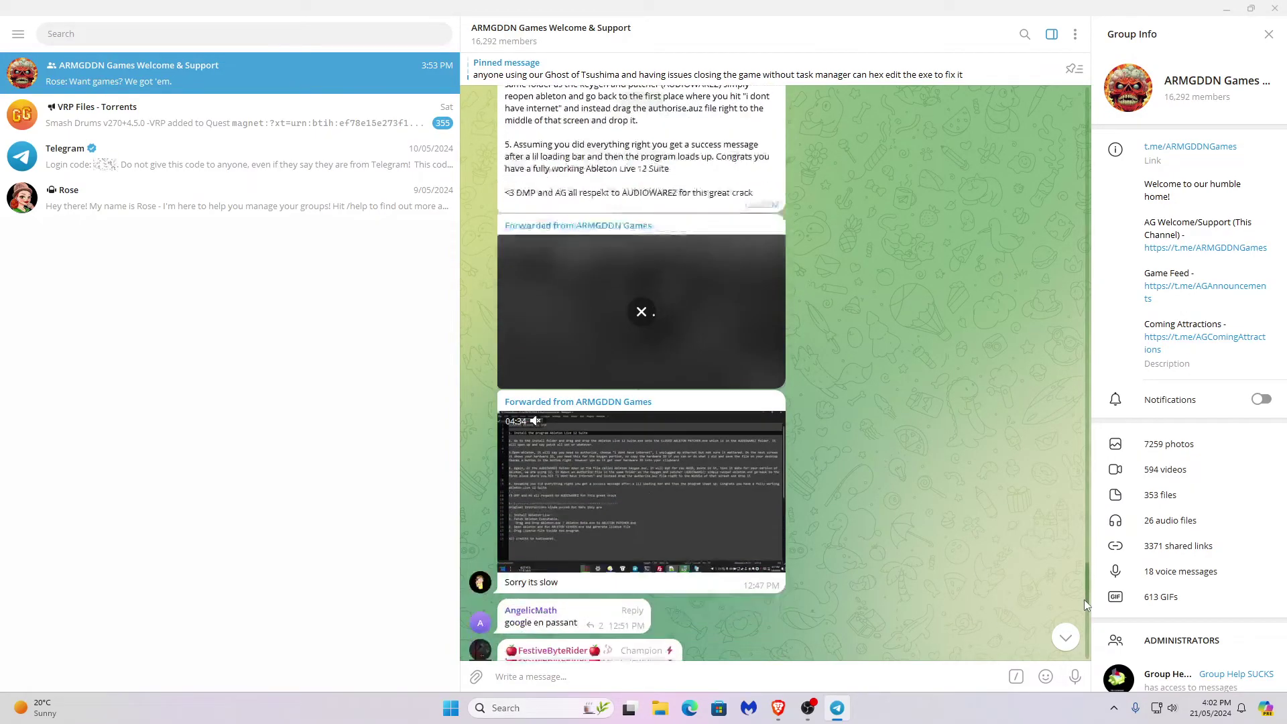
{"action": "left_click", "coordinate": [1066, 637]}
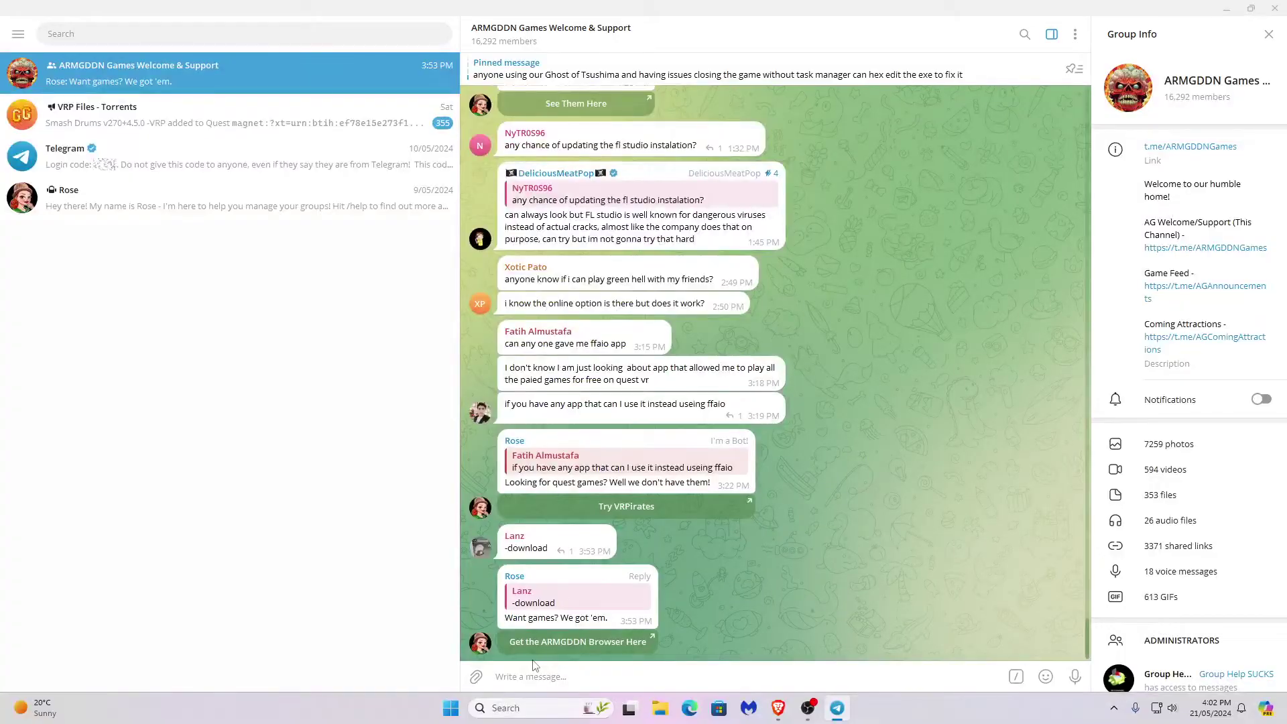
{"action": "mouse_move", "coordinate": [578, 599]}
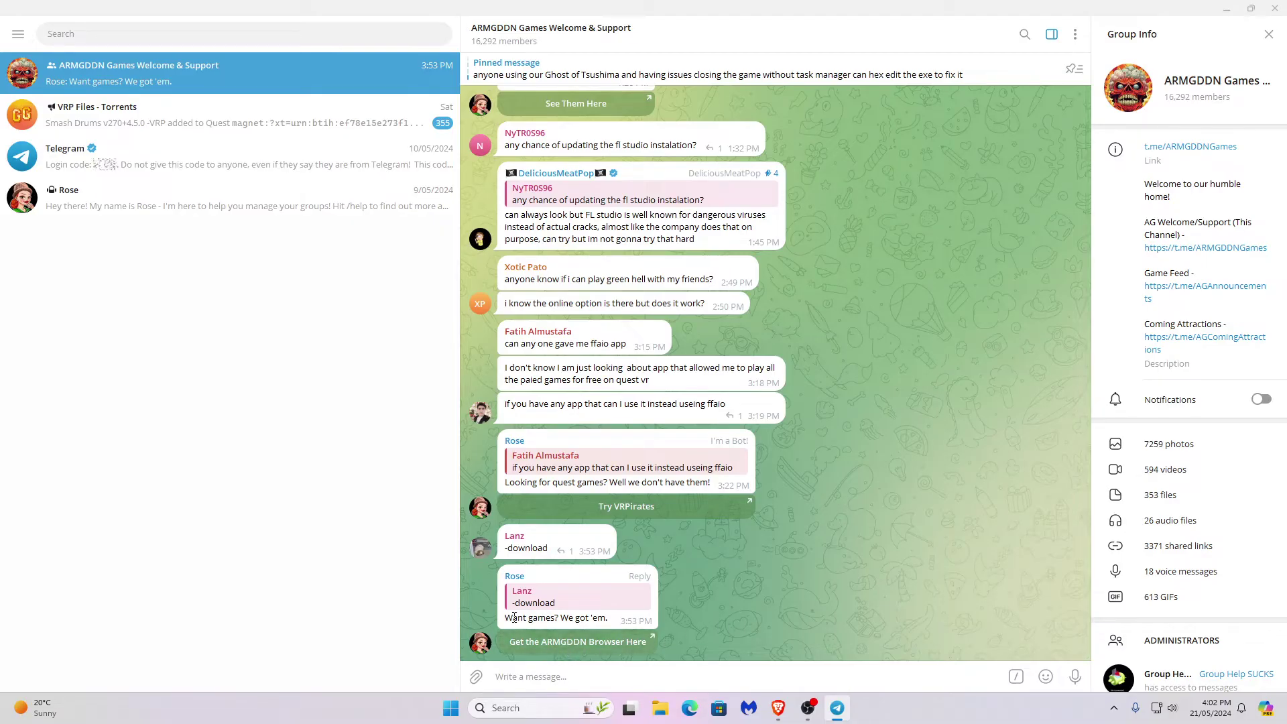
- Post '-download' in the ARMGDDN Games group chat
{"action": "left_click", "coordinate": [523, 676]}
{"action": "type", "text": "-download"}
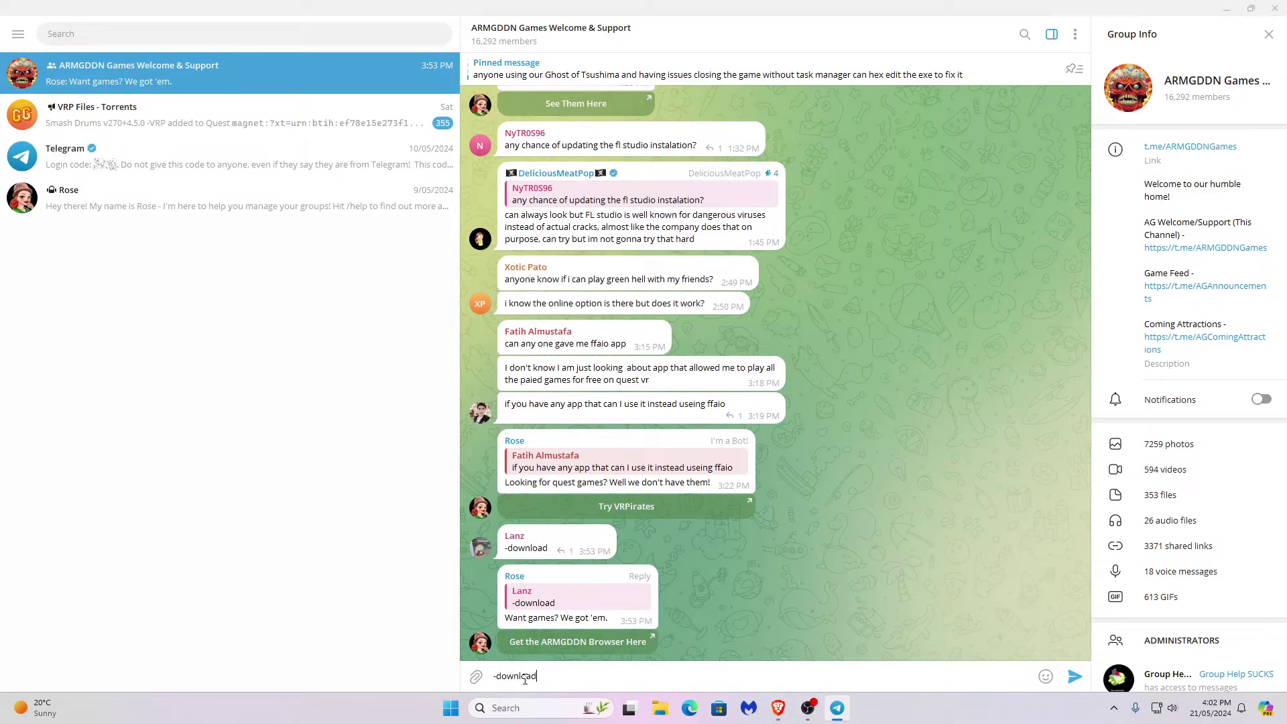
{"action": "key", "text": "Return"}
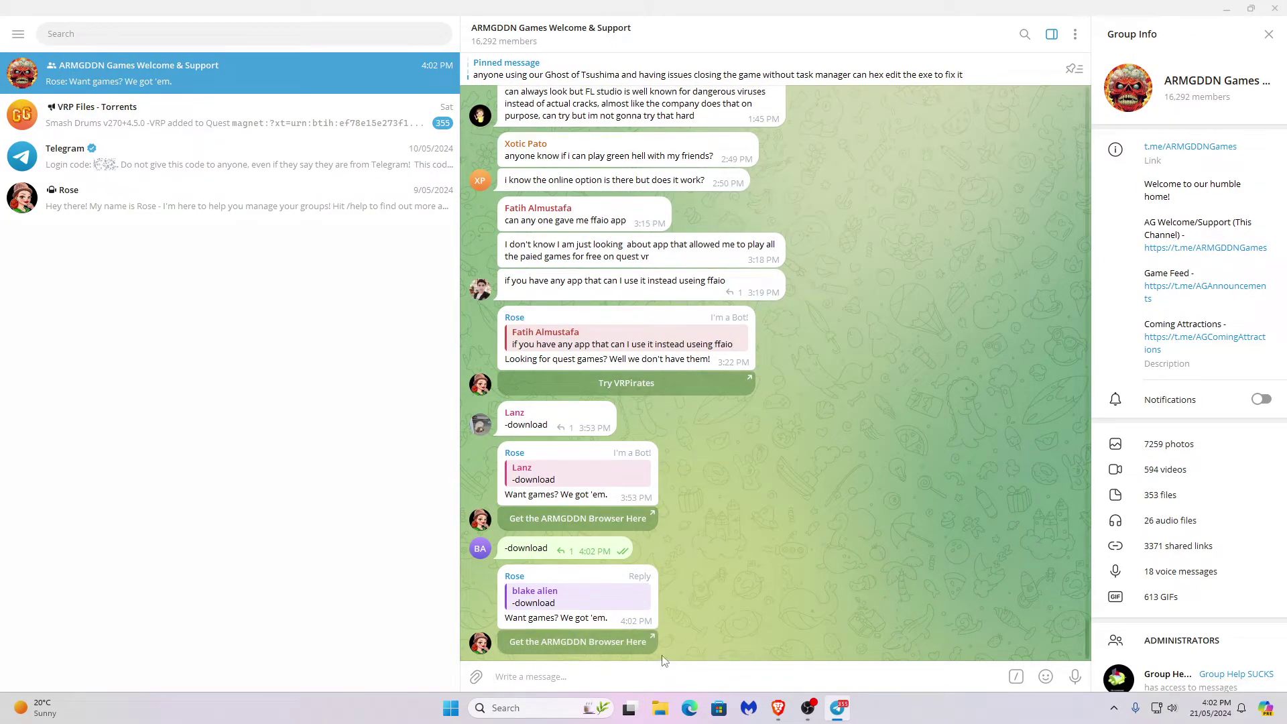
- Start the Rose bot chat, download SETUP.7z, and show it in its folder
{"action": "left_click", "coordinate": [552, 645]}
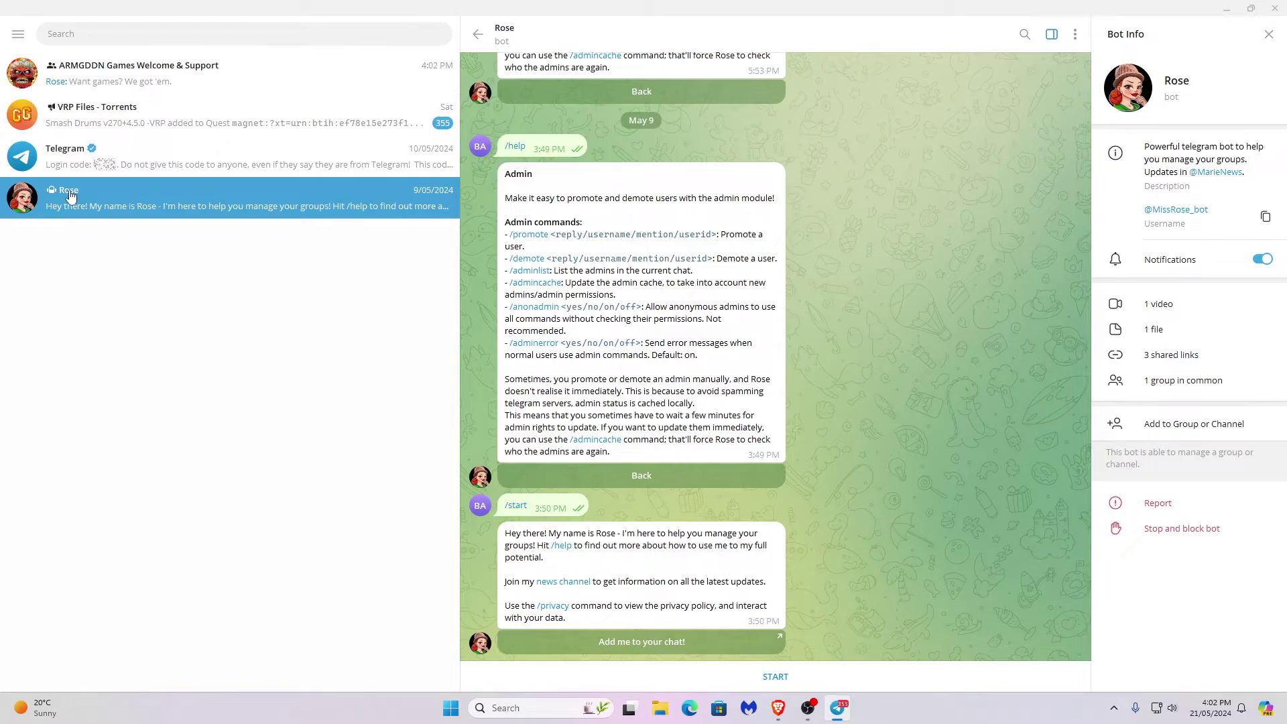
{"action": "left_click", "coordinate": [775, 675]}
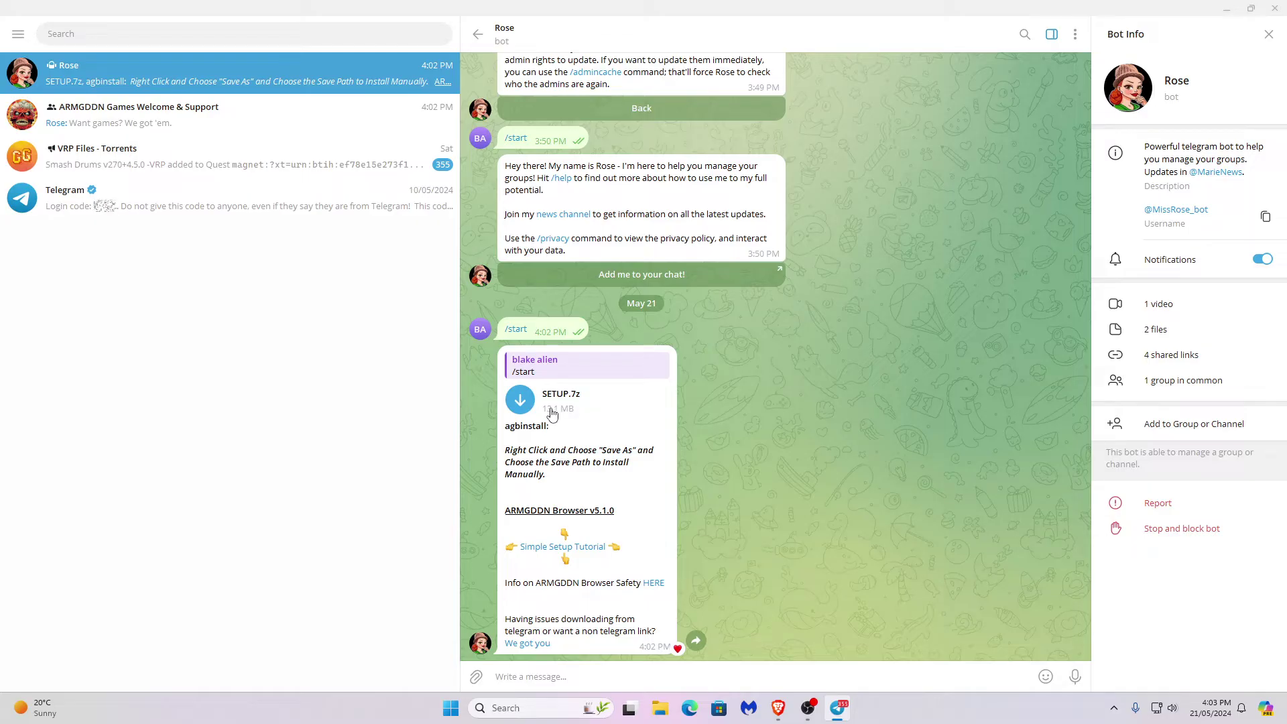
{"action": "left_click", "coordinate": [521, 401]}
{"action": "left_click", "coordinate": [523, 402]}
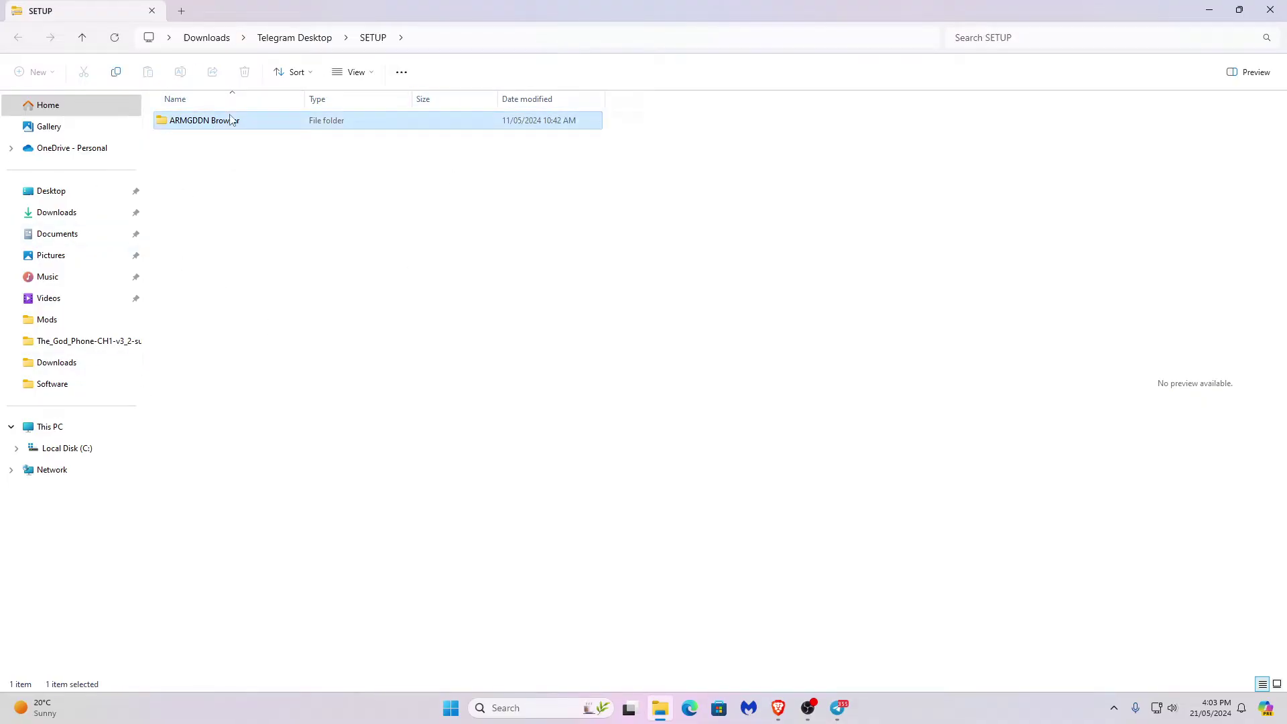
- Open the ARMGDDN Browser folder, run INSTALL past the unrecognized-app warning, and close its terminal
{"action": "double_click", "coordinate": [205, 121]}
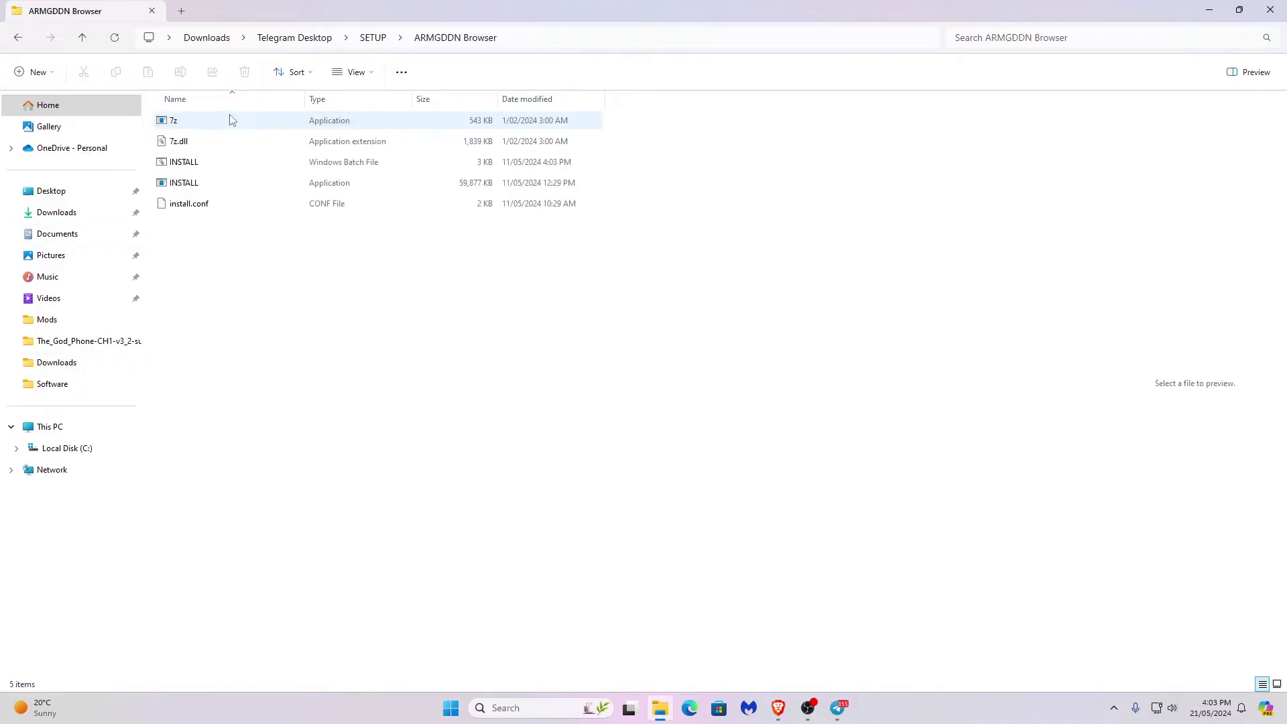
{"action": "left_click", "coordinate": [194, 183]}
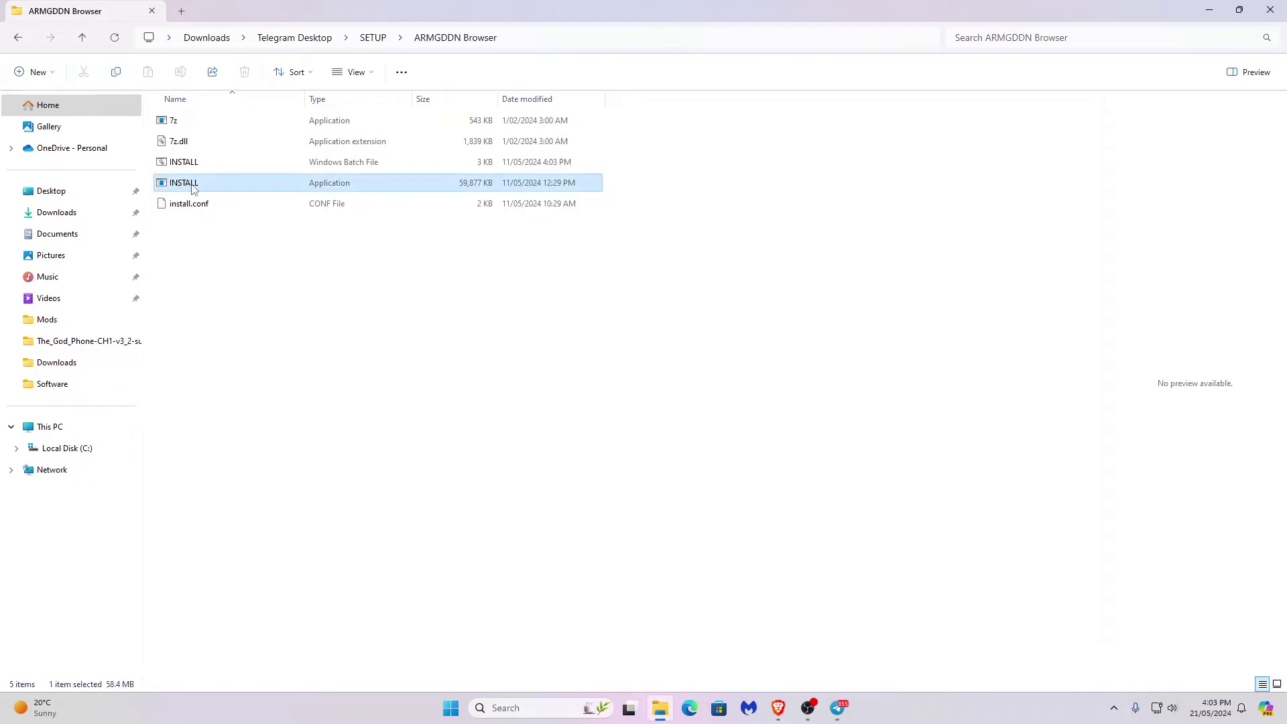
{"action": "double_click", "coordinate": [193, 183]}
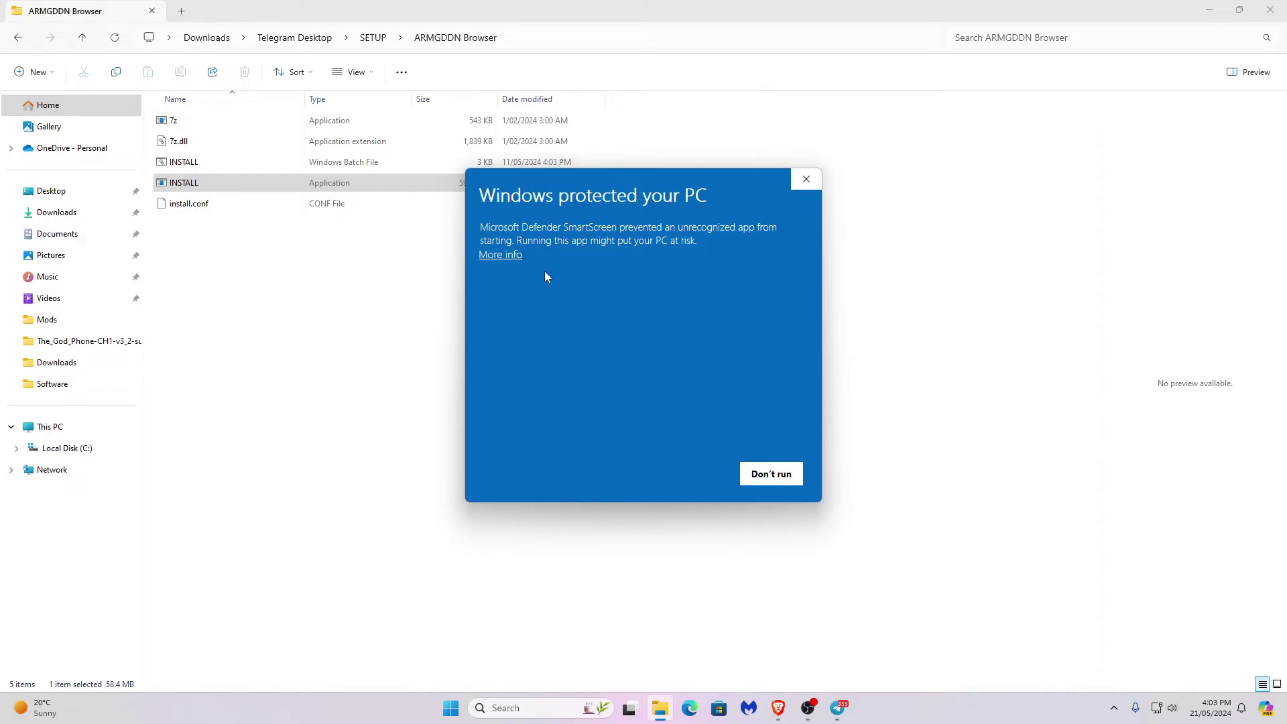
{"action": "left_click", "coordinate": [500, 254]}
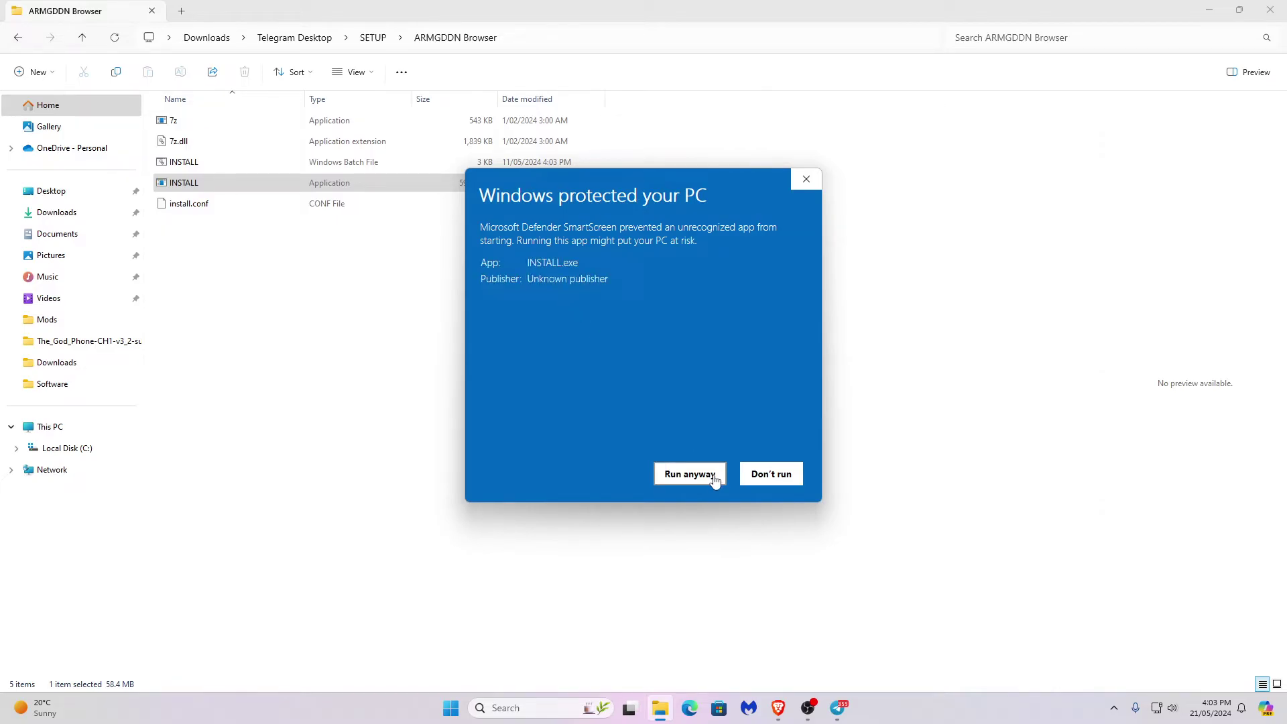
{"action": "left_click", "coordinate": [690, 474]}
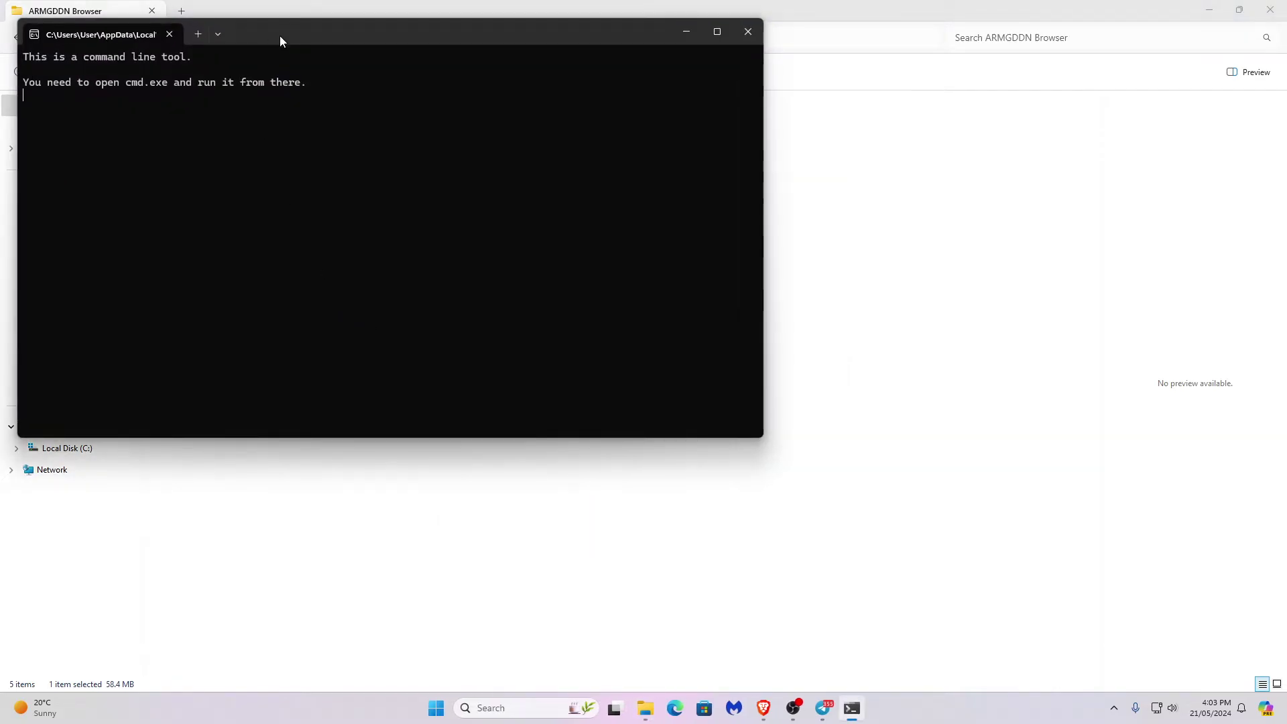
{"action": "left_click_drag", "start_coordinate": [279, 35], "coordinate": [596, 224]}
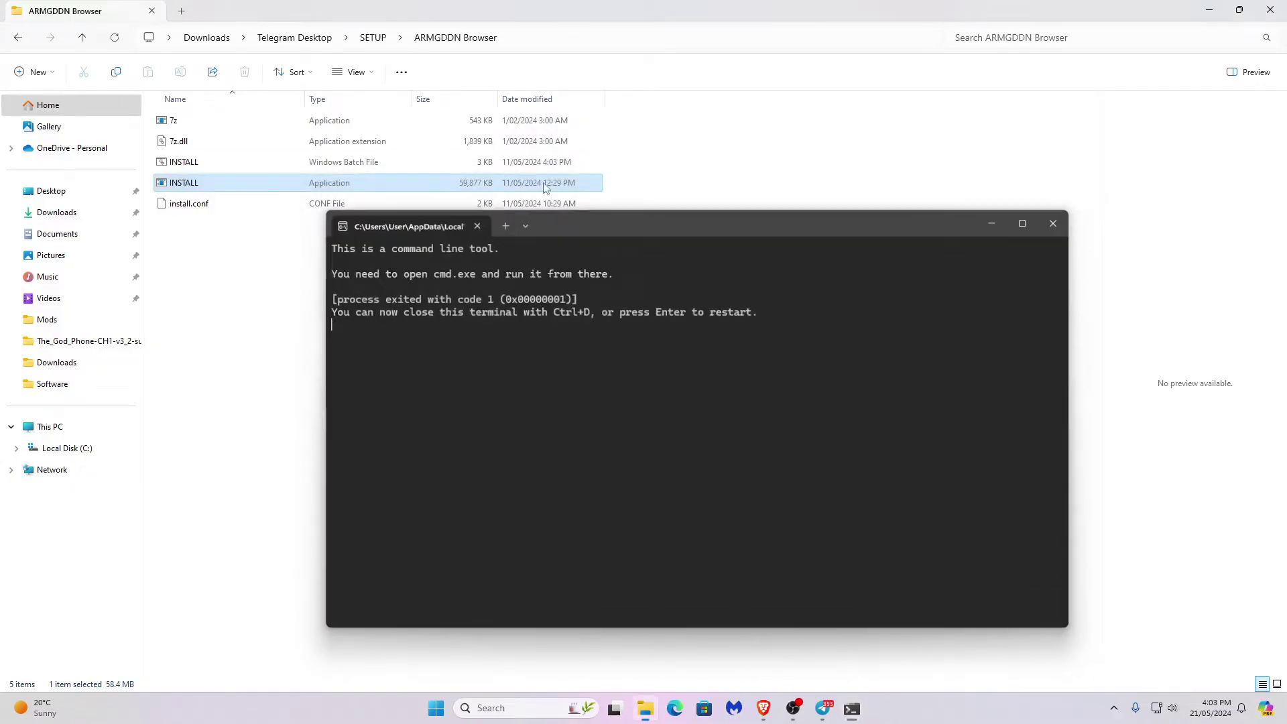
{"action": "key", "text": "ctrl+d"}
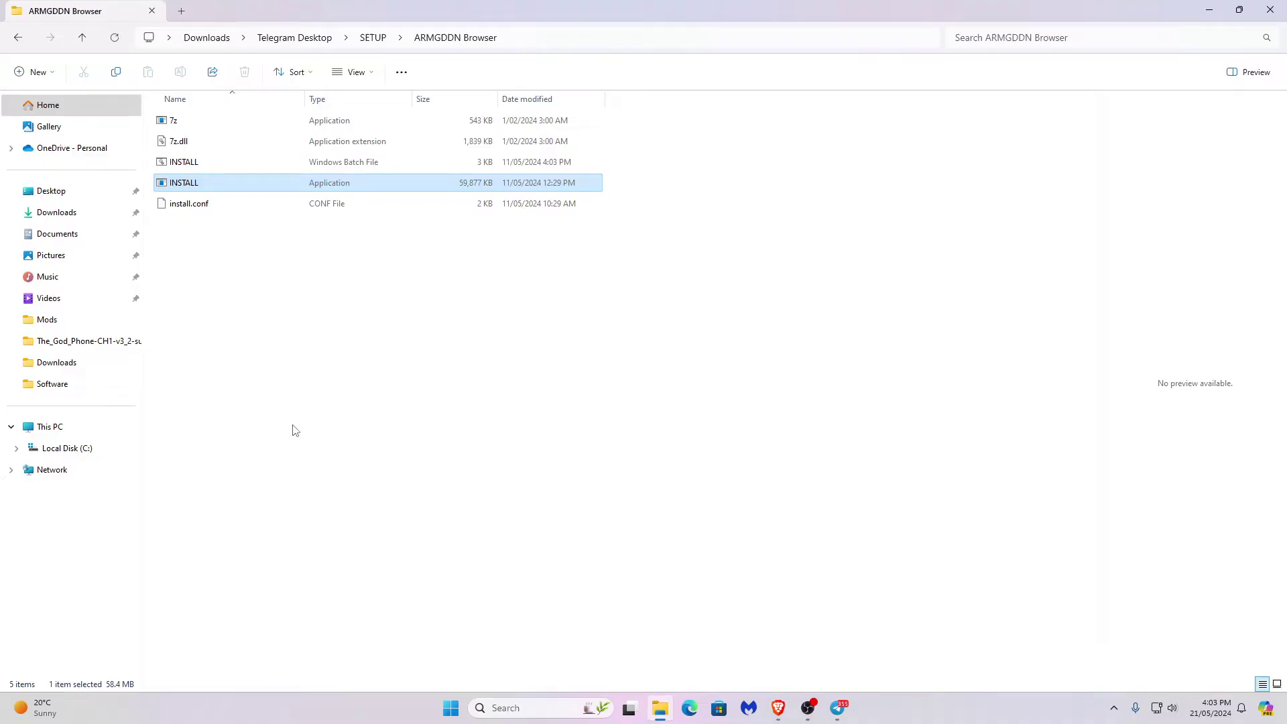
- Relaunch INSTALL past the unrecognized-app warning a second time
{"action": "left_click", "coordinate": [295, 431]}
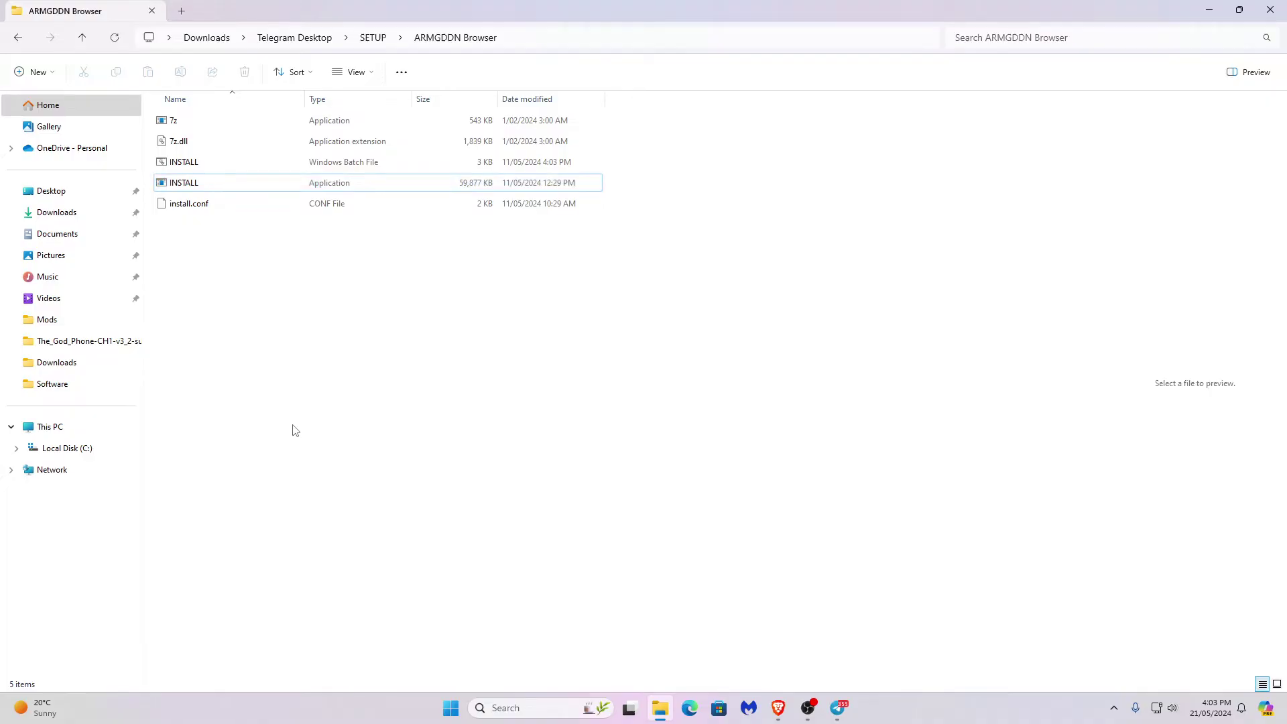
{"action": "left_click", "coordinate": [233, 183]}
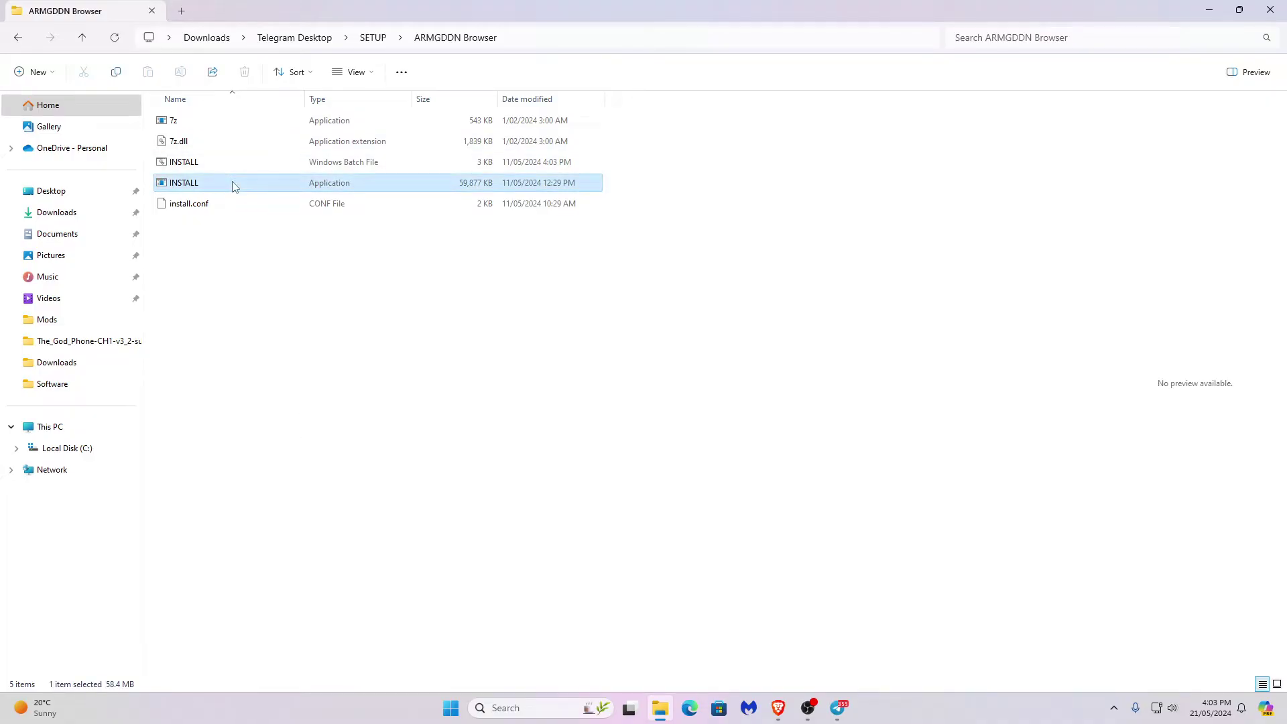
{"action": "double_click", "coordinate": [234, 184]}
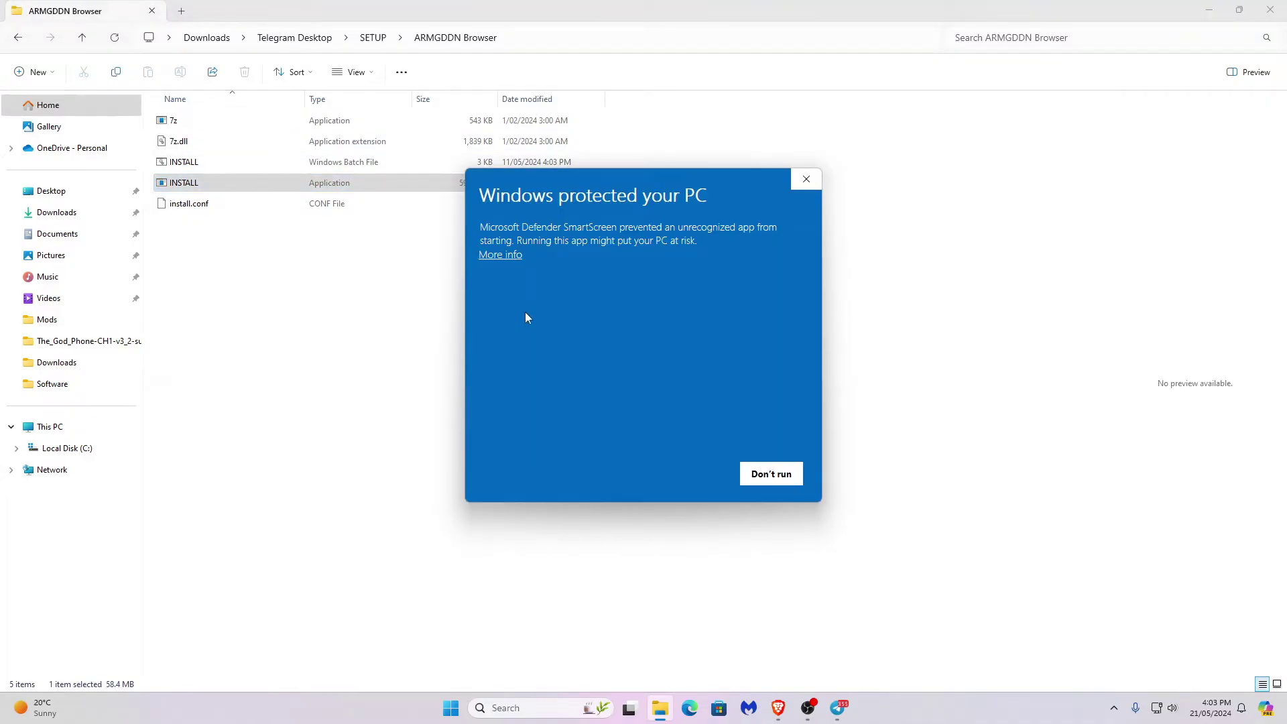
{"action": "left_click", "coordinate": [501, 255]}
{"action": "left_click", "coordinate": [690, 474]}
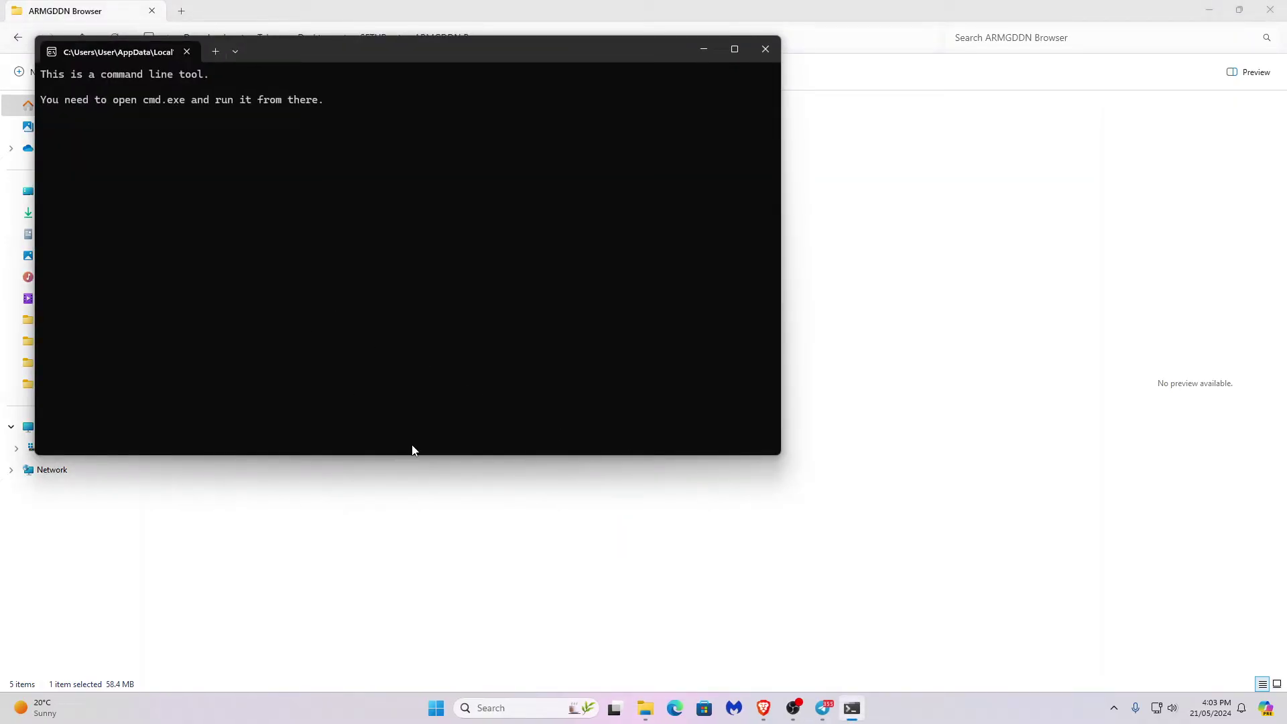
- Open an administrator Command Prompt via Windows search and launch INSTALL once more
{"action": "left_click", "coordinate": [508, 707]}
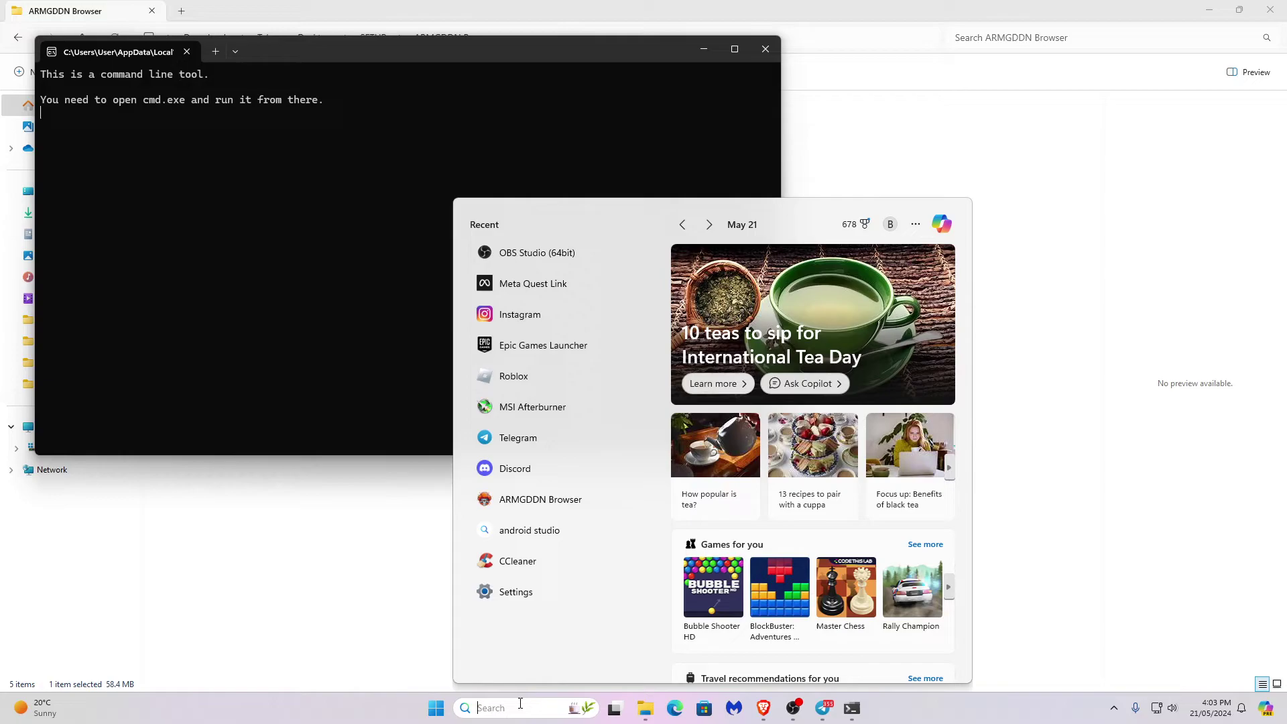
{"action": "type", "text": "cmd"}
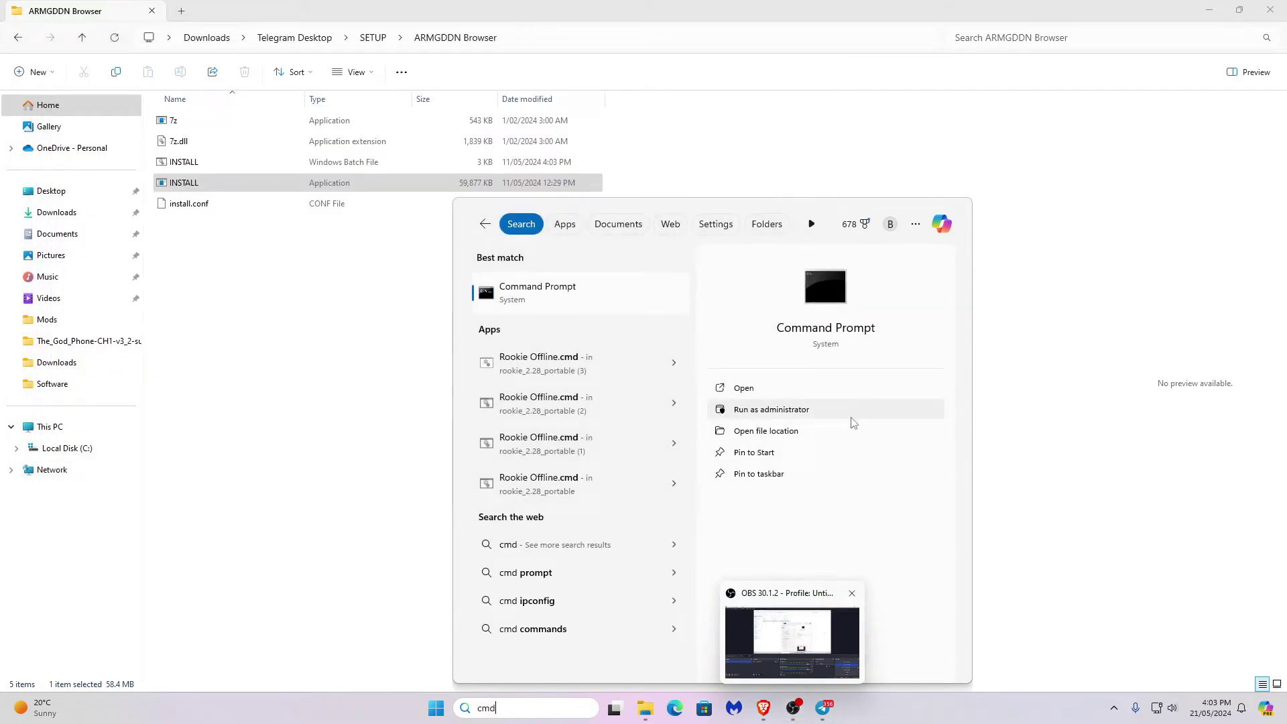
{"action": "left_click", "coordinate": [772, 409]}
{"action": "left_click", "coordinate": [713, 460]}
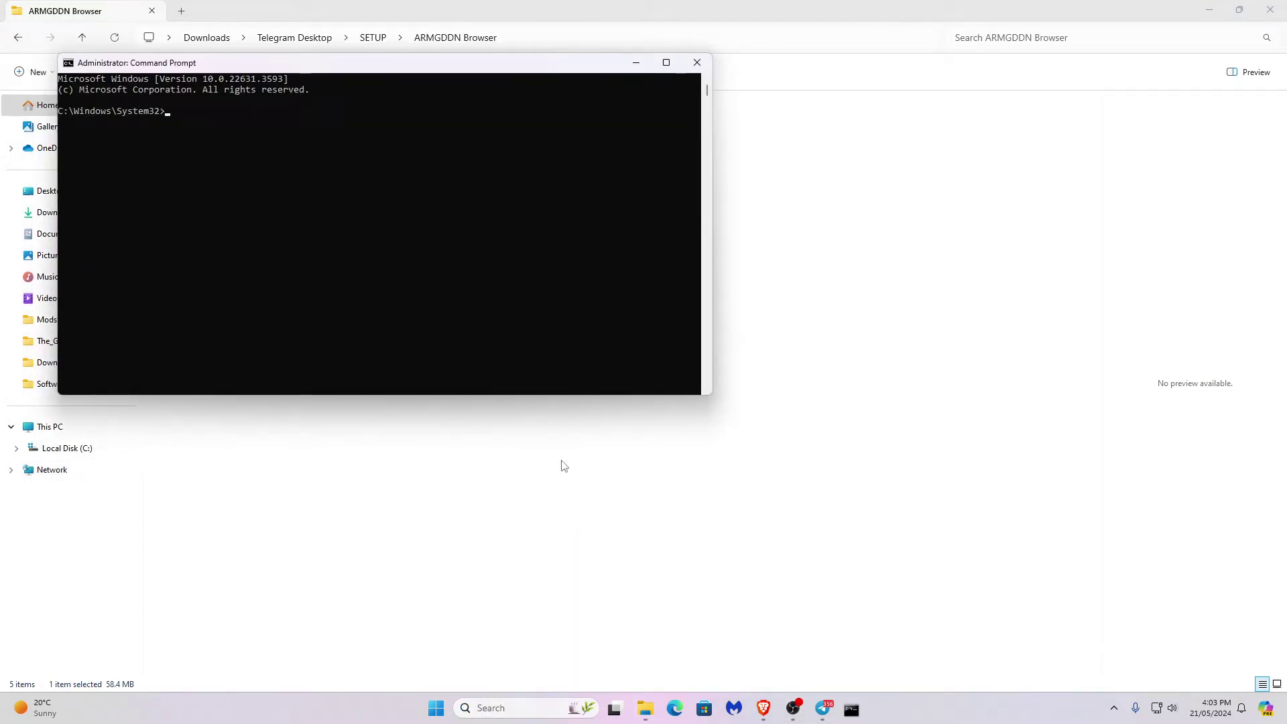
{"action": "left_click_drag", "start_coordinate": [281, 63], "coordinate": [655, 199]}
{"action": "left_click", "coordinate": [184, 182]}
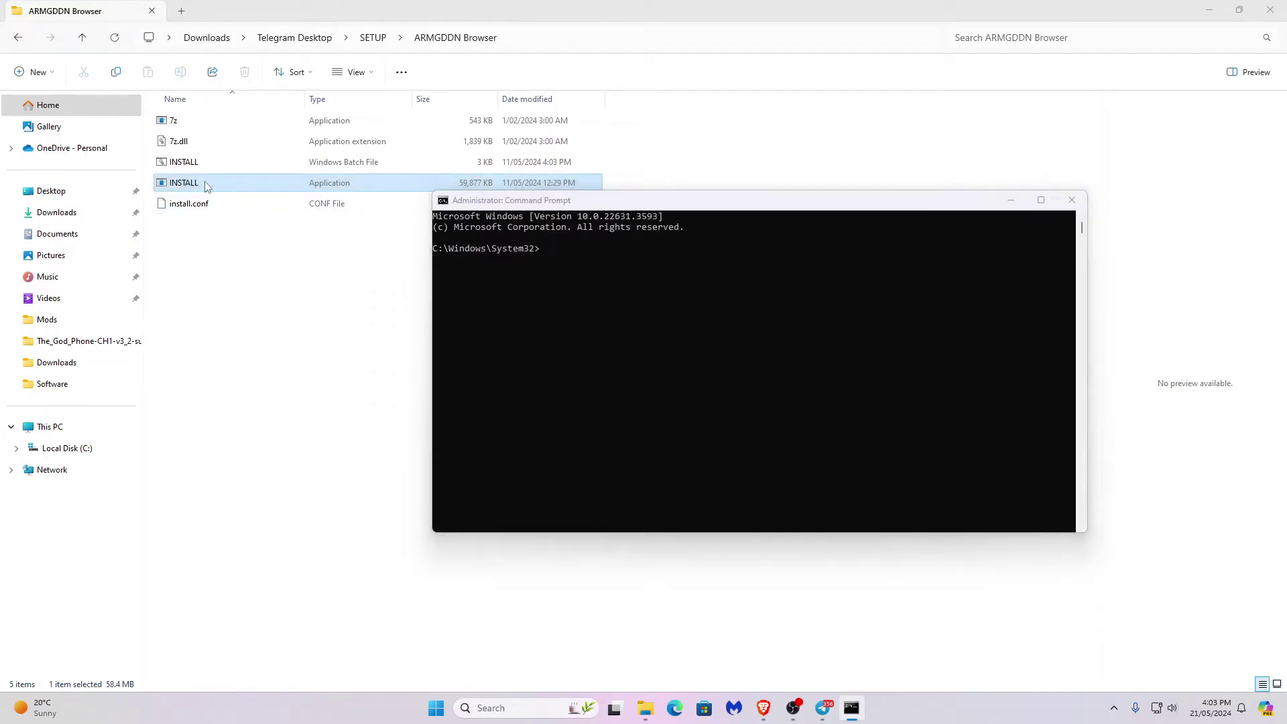
{"action": "double_click", "coordinate": [207, 185]}
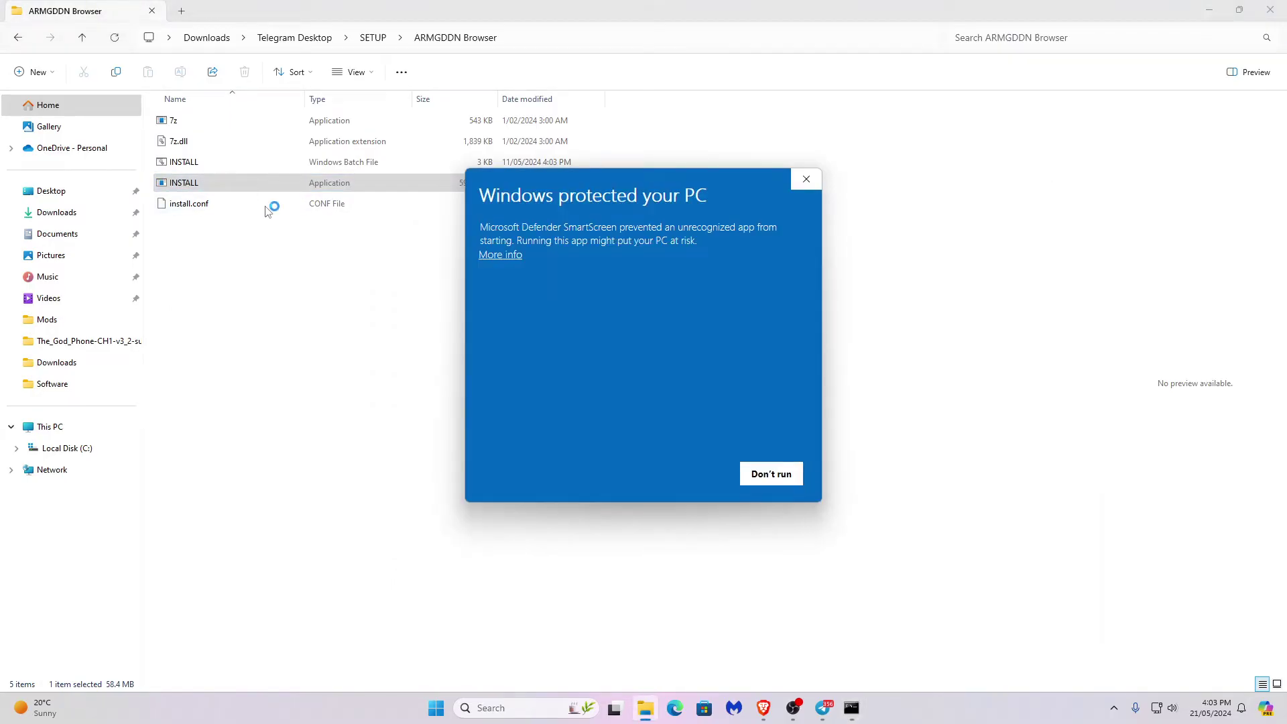
{"action": "left_click", "coordinate": [500, 254]}
{"action": "left_click", "coordinate": [690, 474]}
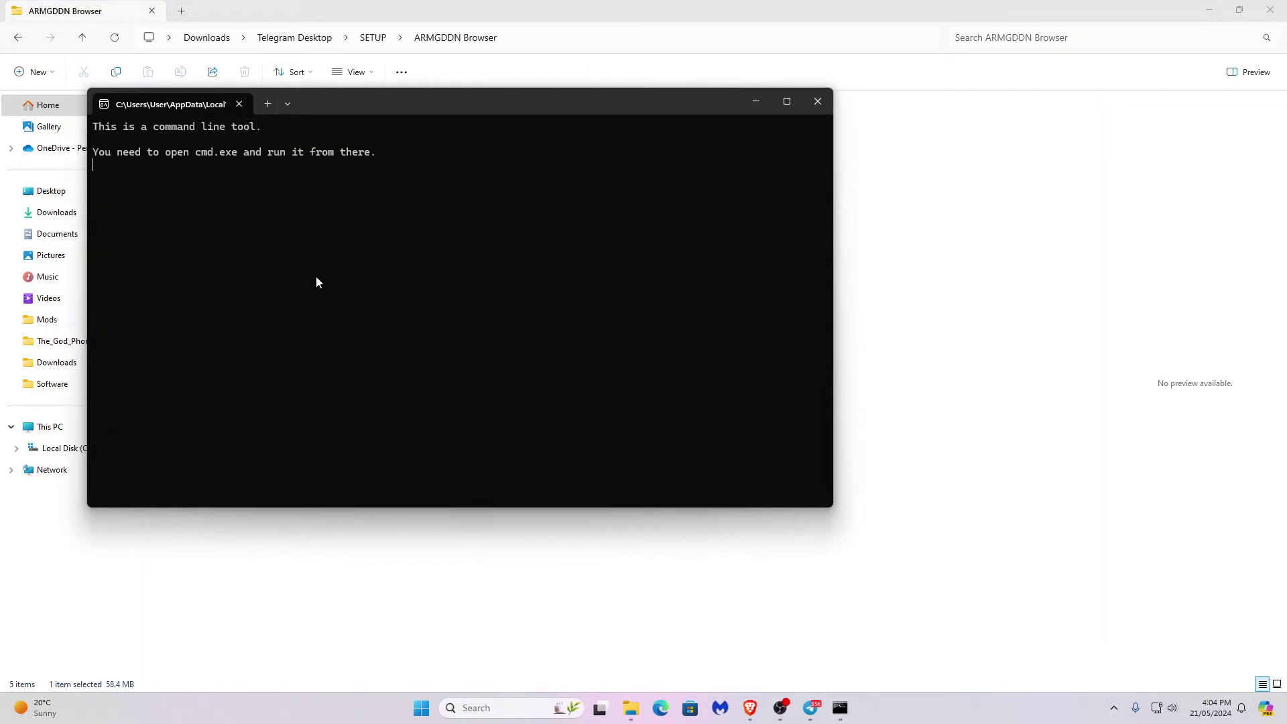
- Switch between the terminal windows and close both of them
{"action": "key", "text": "alt+Tab"}
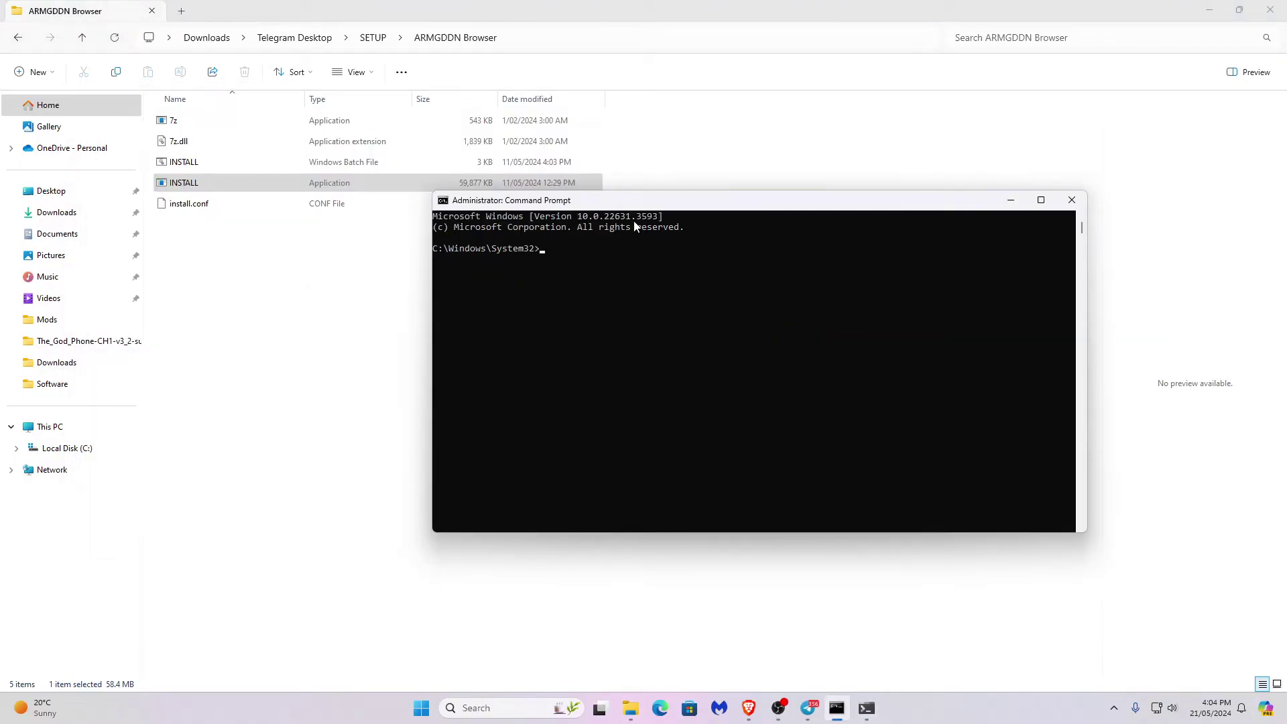
{"action": "key", "text": "alt+Tab"}
{"action": "key", "text": "alt+Tab"}
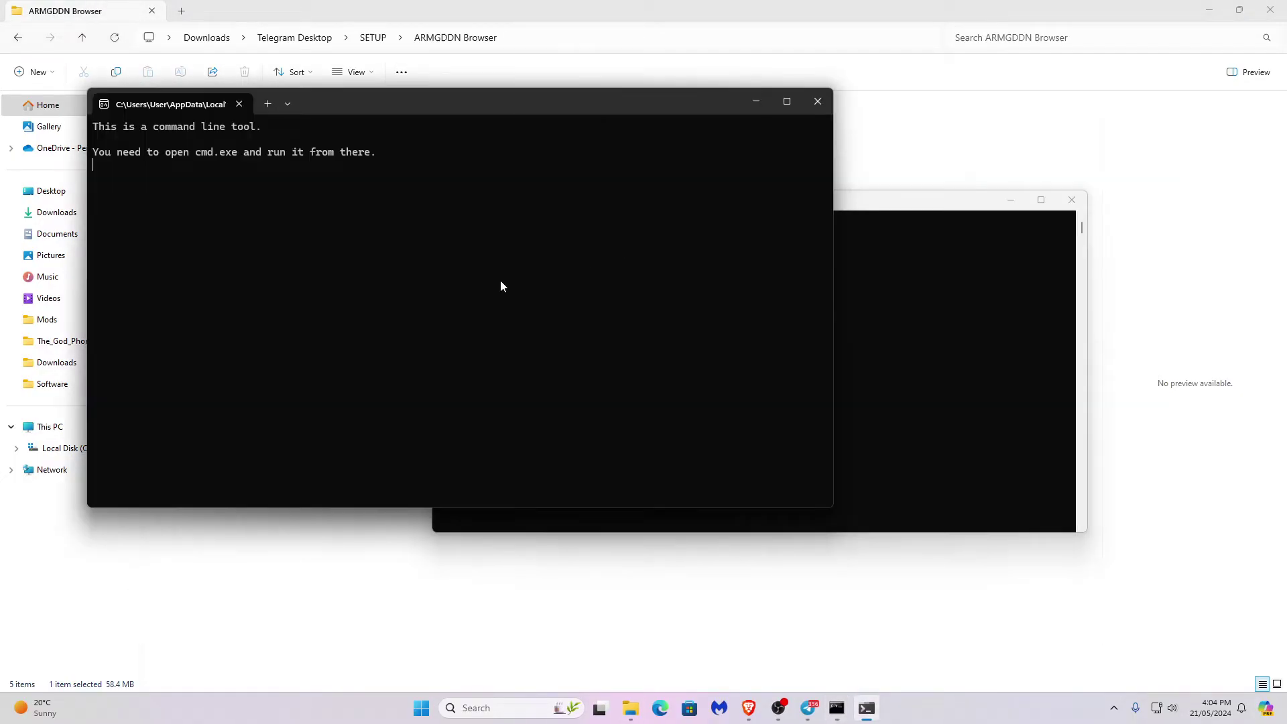
{"action": "key", "text": "alt+Tab"}
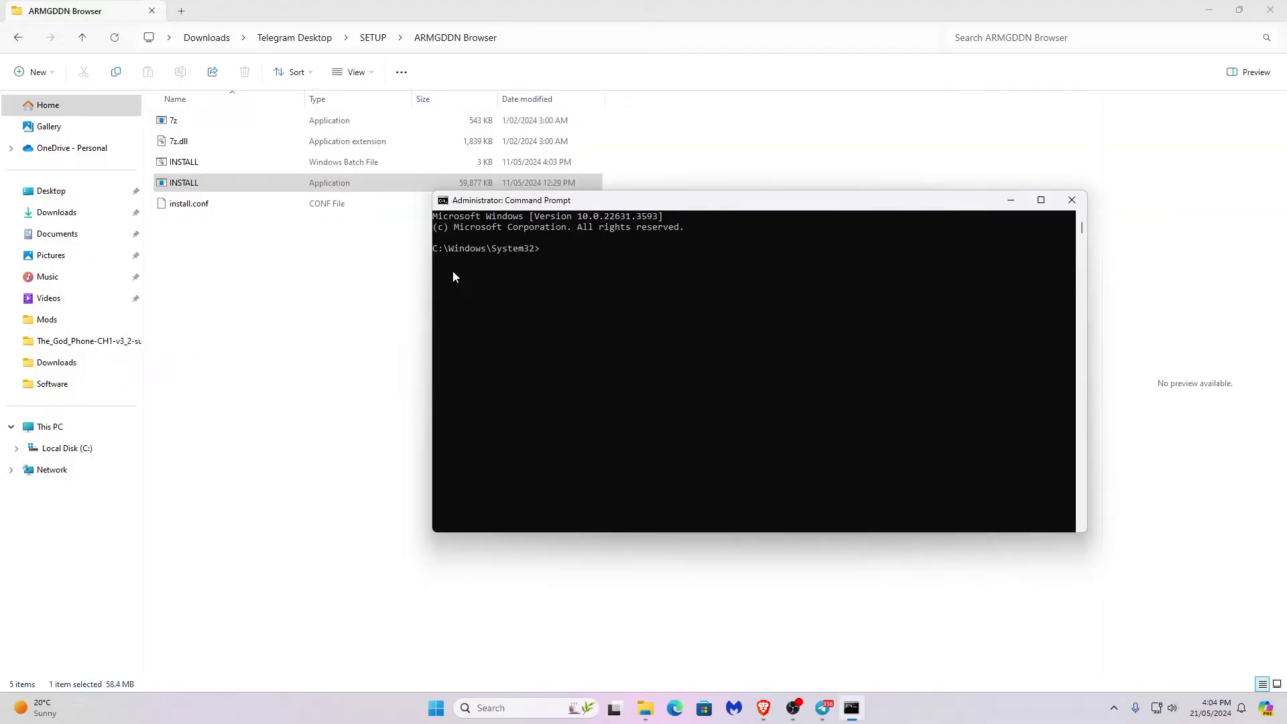
{"action": "left_click", "coordinate": [1071, 199]}
{"action": "left_click", "coordinate": [321, 216]}
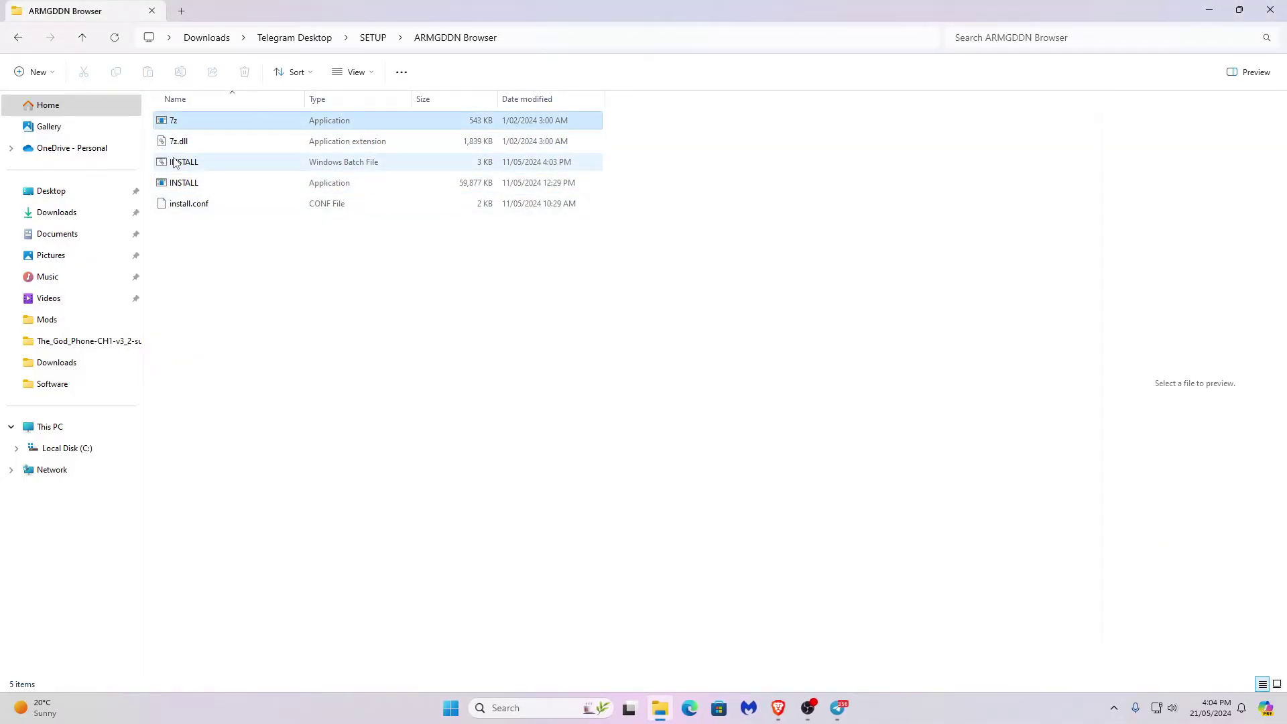
- Run the INSTALL batch file past the warning and confirm its prompts through completion
{"action": "left_click", "coordinate": [176, 163]}
{"action": "double_click", "coordinate": [173, 169]}
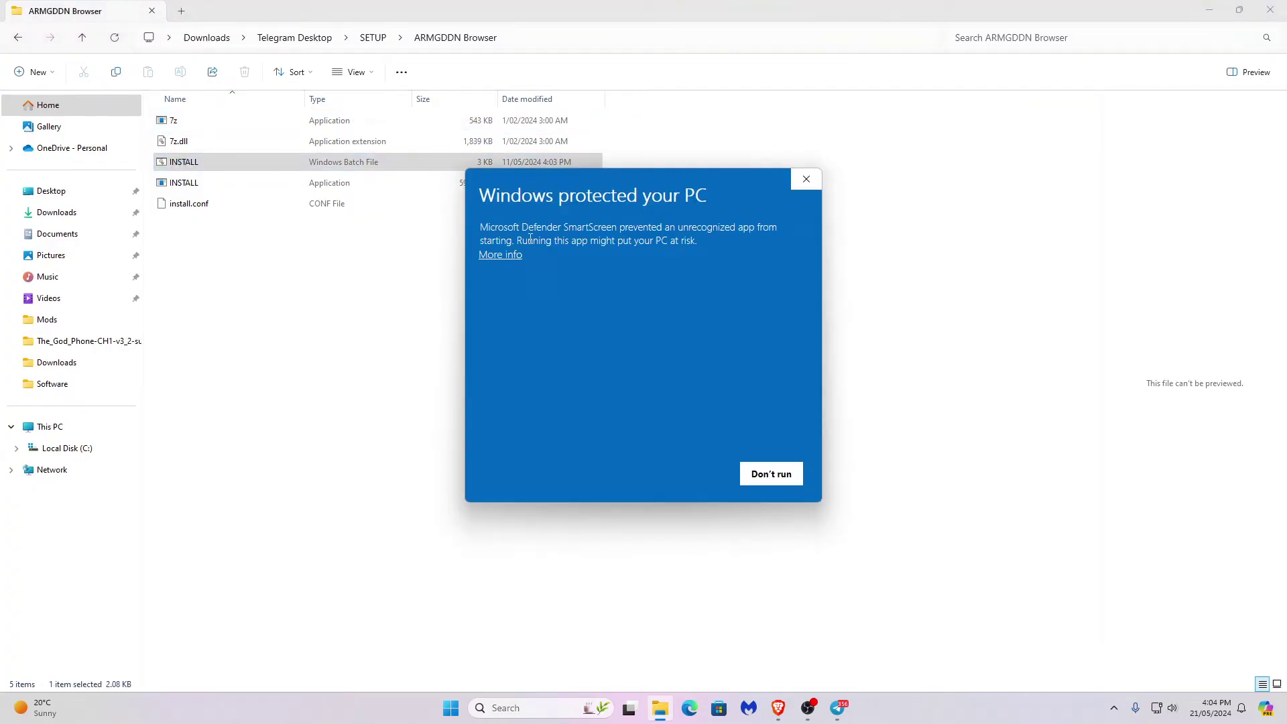
{"action": "left_click", "coordinate": [523, 264]}
{"action": "left_click", "coordinate": [691, 473]}
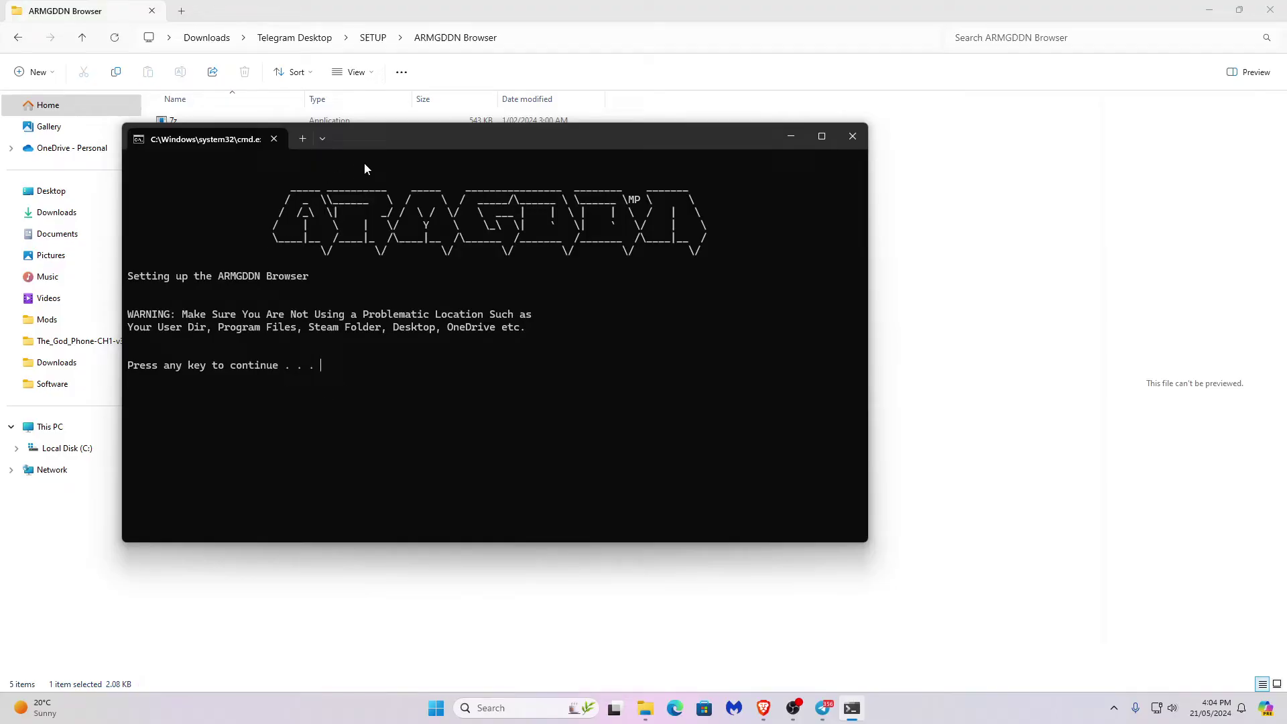
{"action": "left_click_drag", "start_coordinate": [302, 145], "coordinate": [477, 263]}
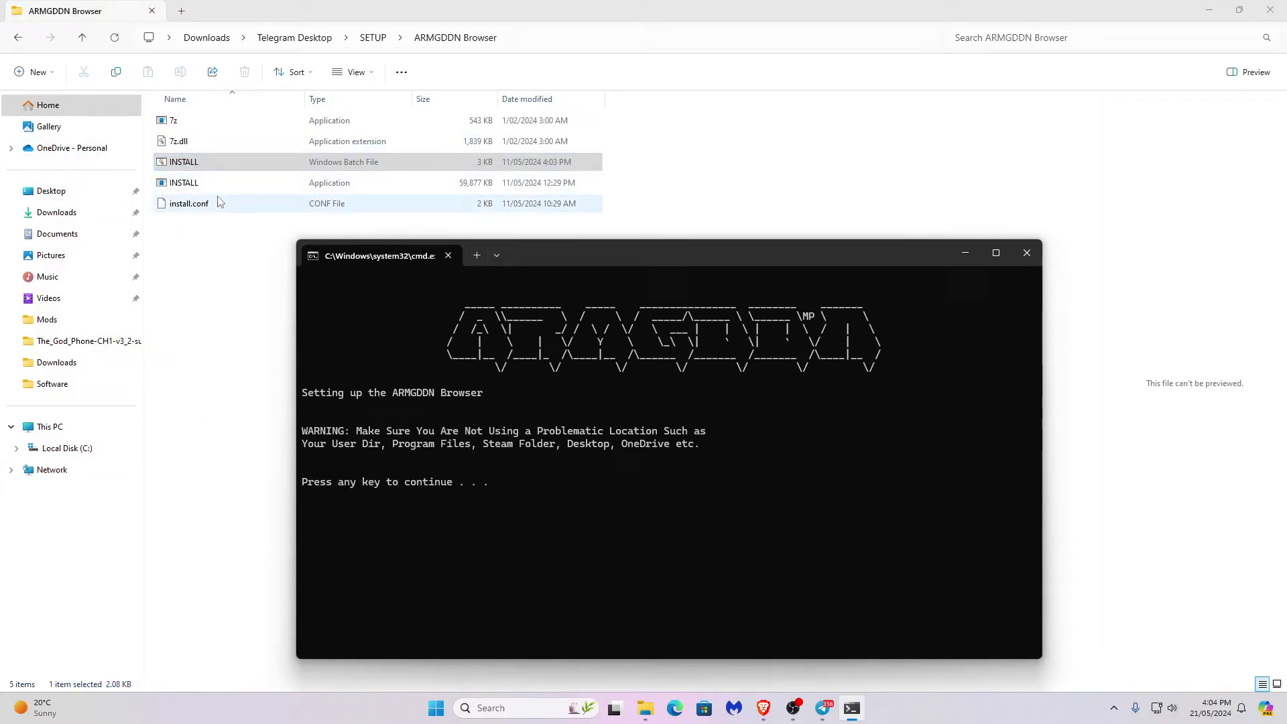
{"action": "key", "text": "Return"}
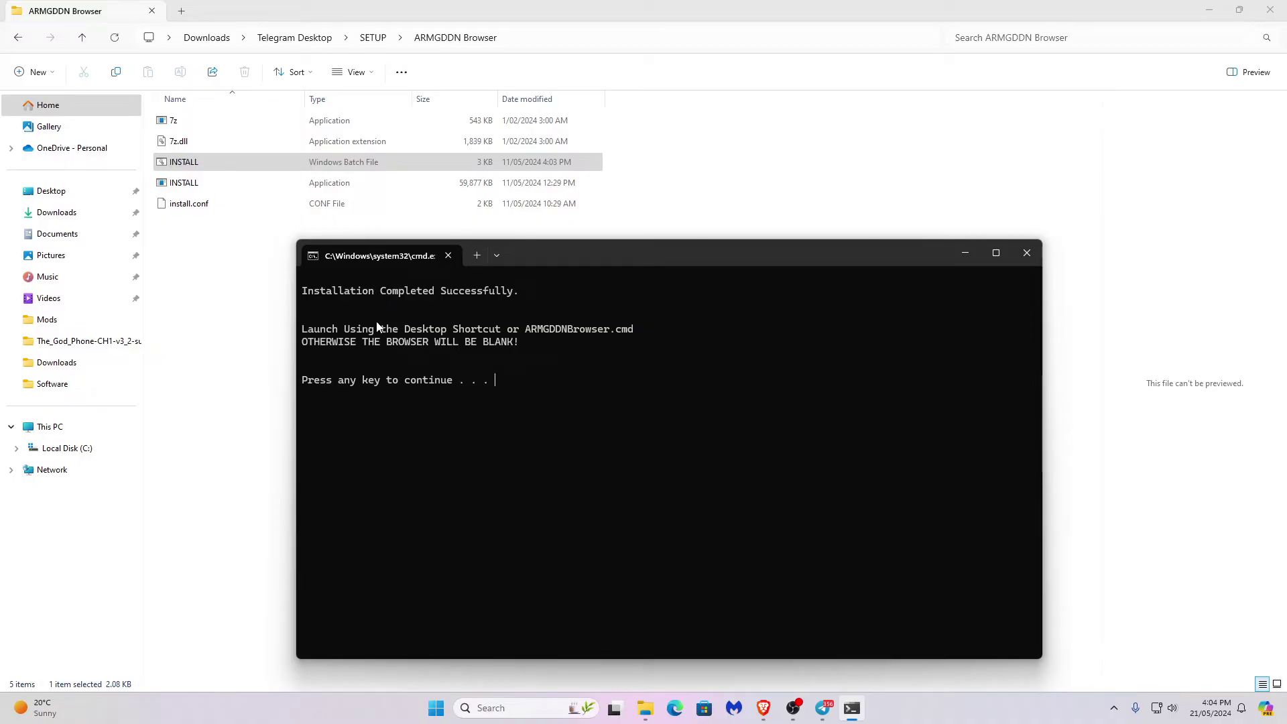
{"action": "key", "text": "Return"}
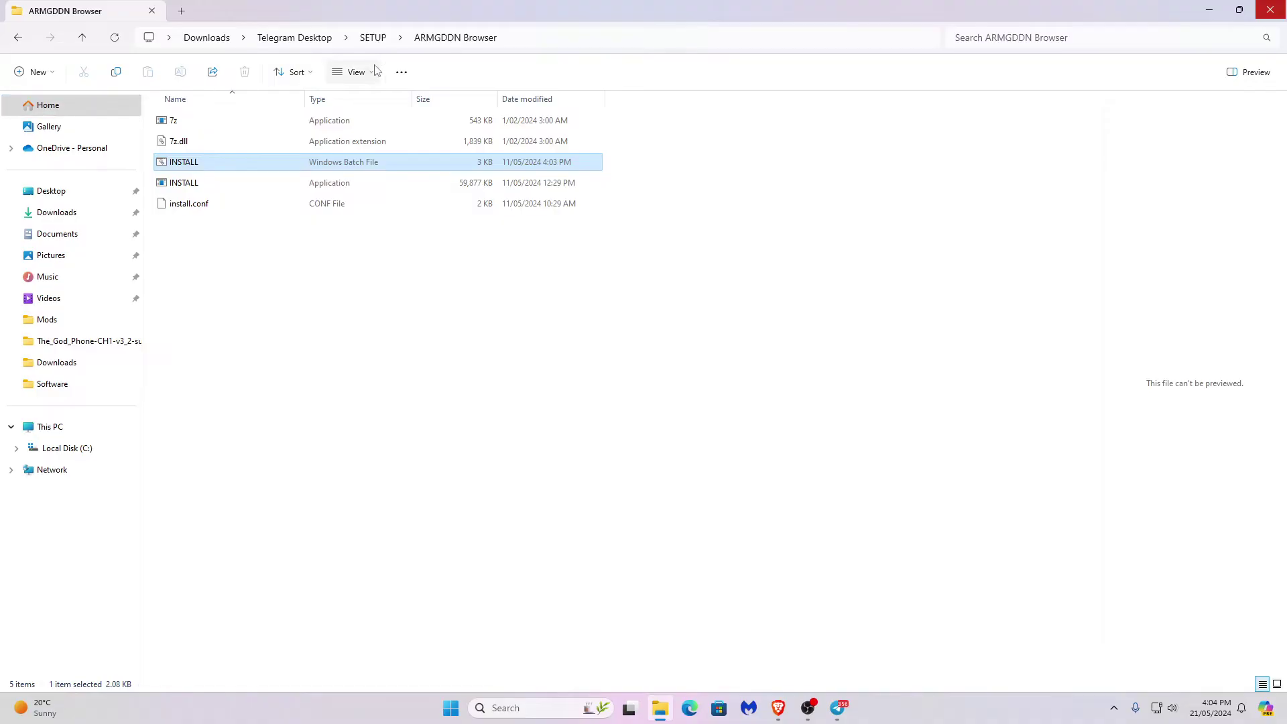
- Rerun INSTALL.bat past the security warning, continue the setup, and close the finished installer
{"action": "left_click", "coordinate": [450, 38]}
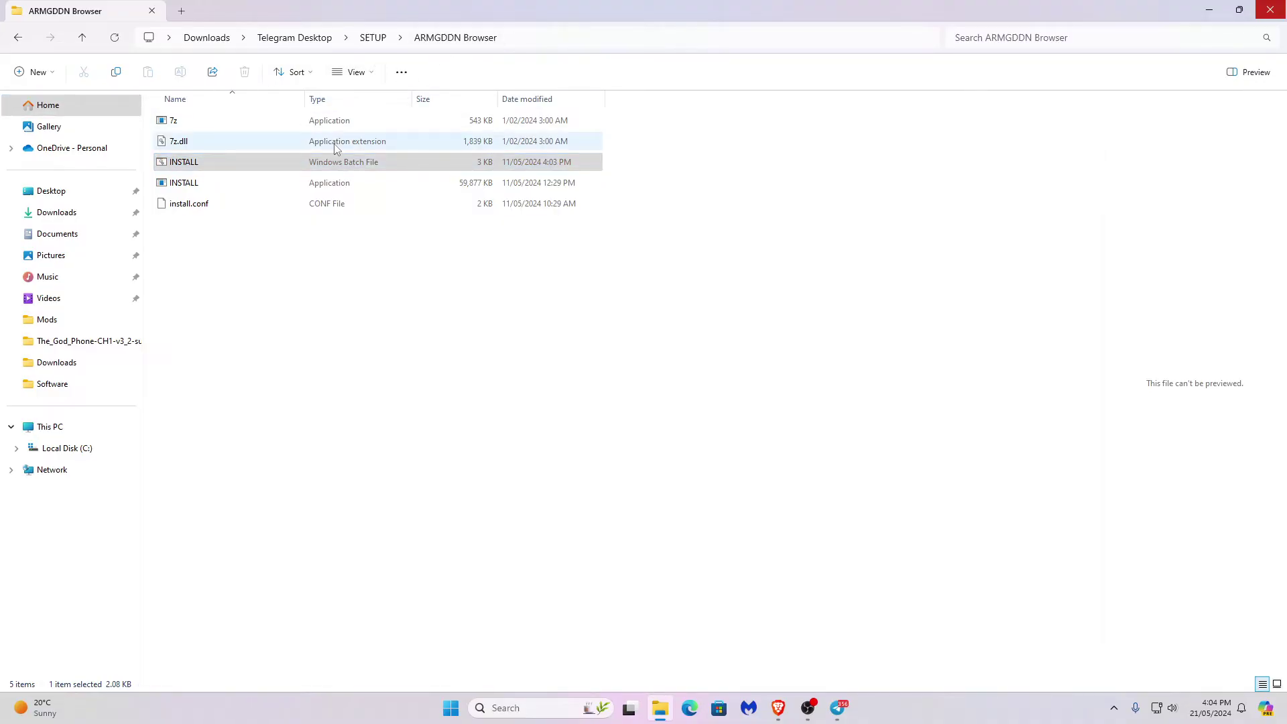
{"action": "left_click", "coordinate": [296, 164]}
{"action": "double_click", "coordinate": [289, 167]}
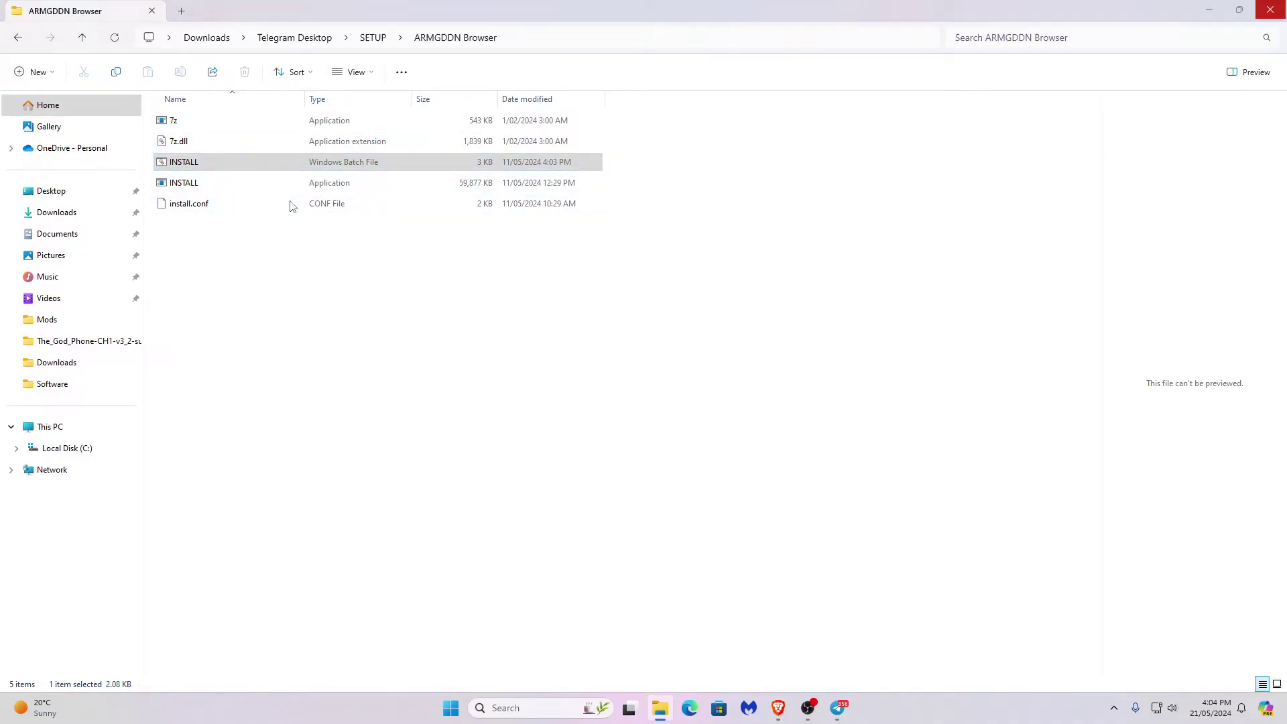
{"action": "left_click", "coordinate": [501, 255]}
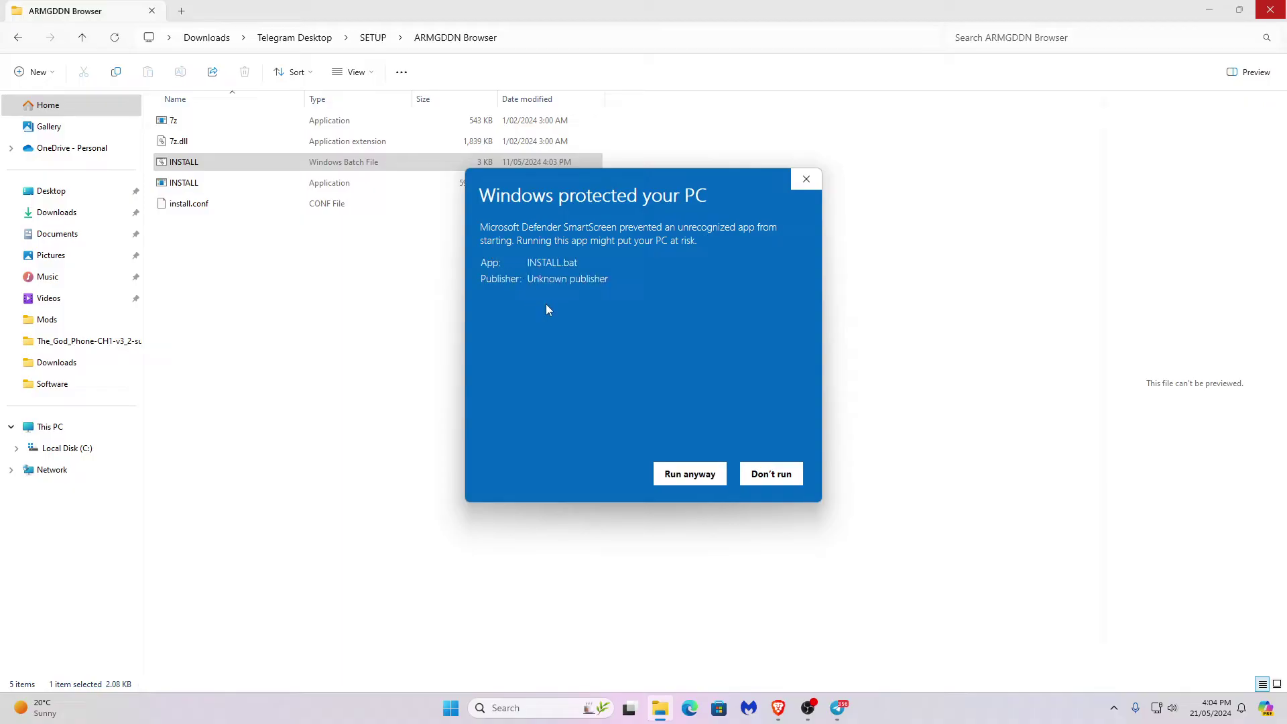
{"action": "left_click", "coordinate": [690, 475]}
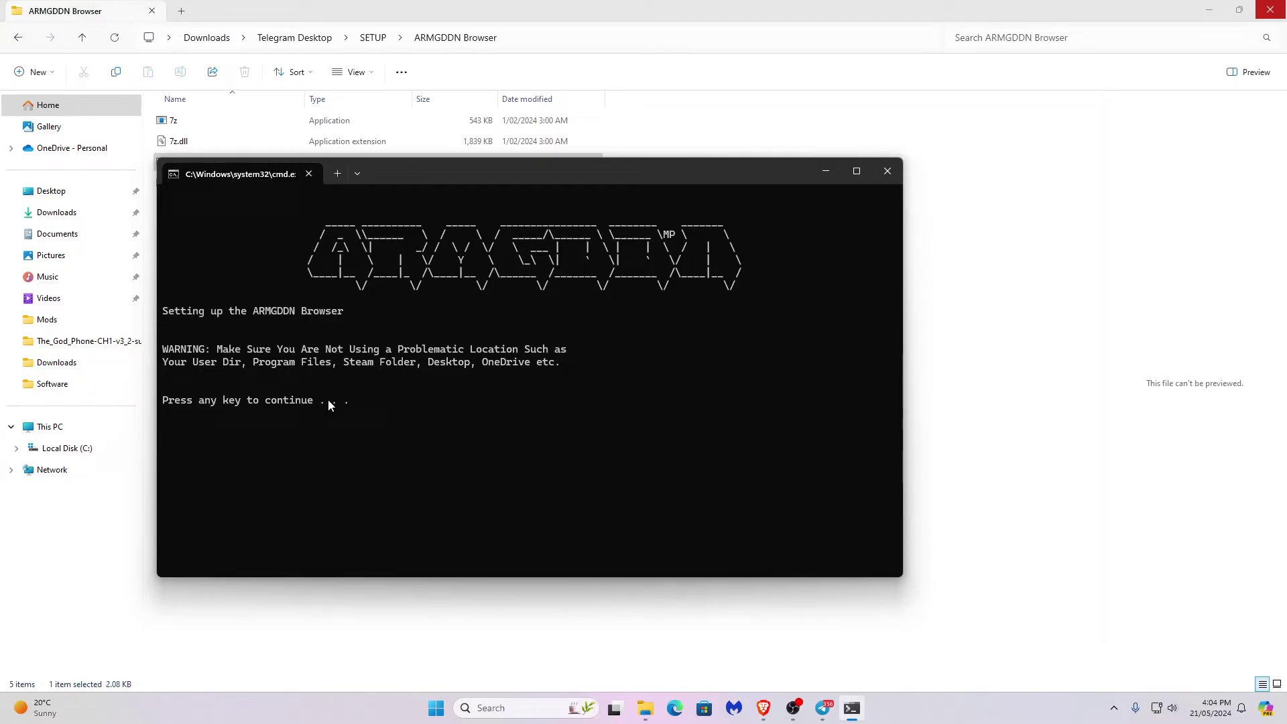
{"action": "key", "text": "Return"}
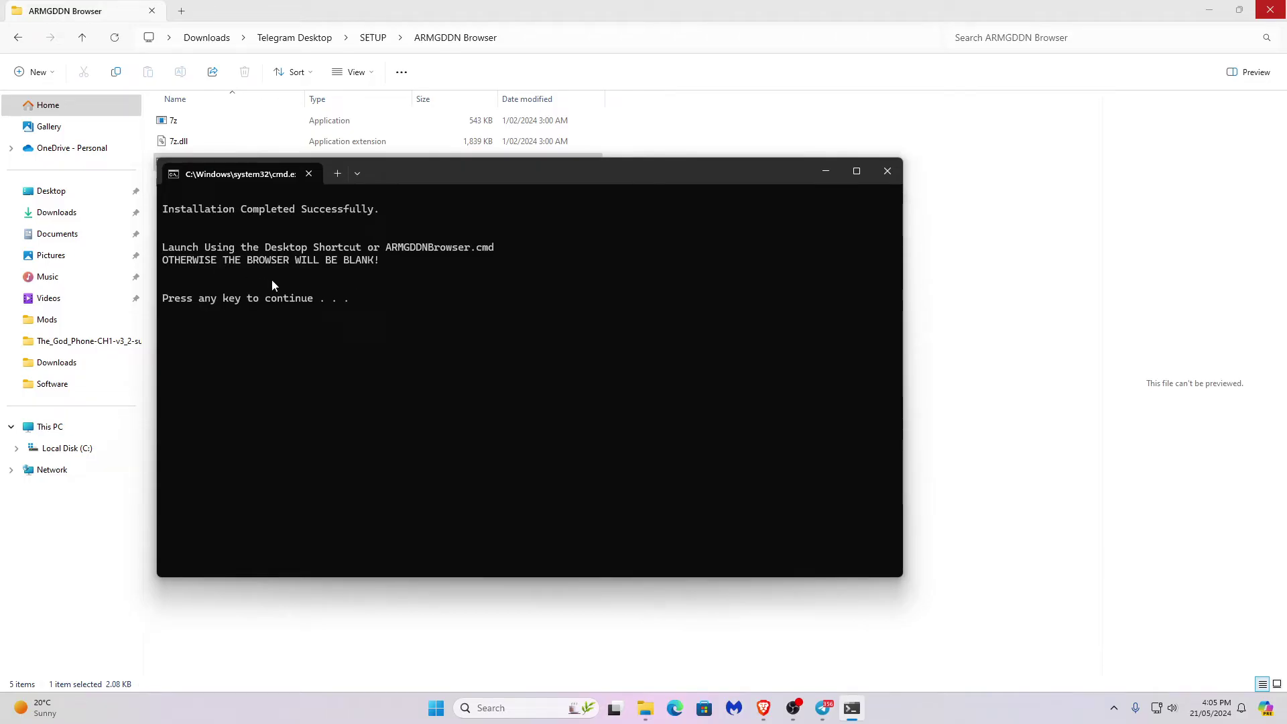
{"action": "key", "text": "Return"}
- Clear the desktop and browse Downloads, Desktop, Program Files (x86) and Program Files in File Explorer
{"action": "left_click", "coordinate": [1210, 11]}
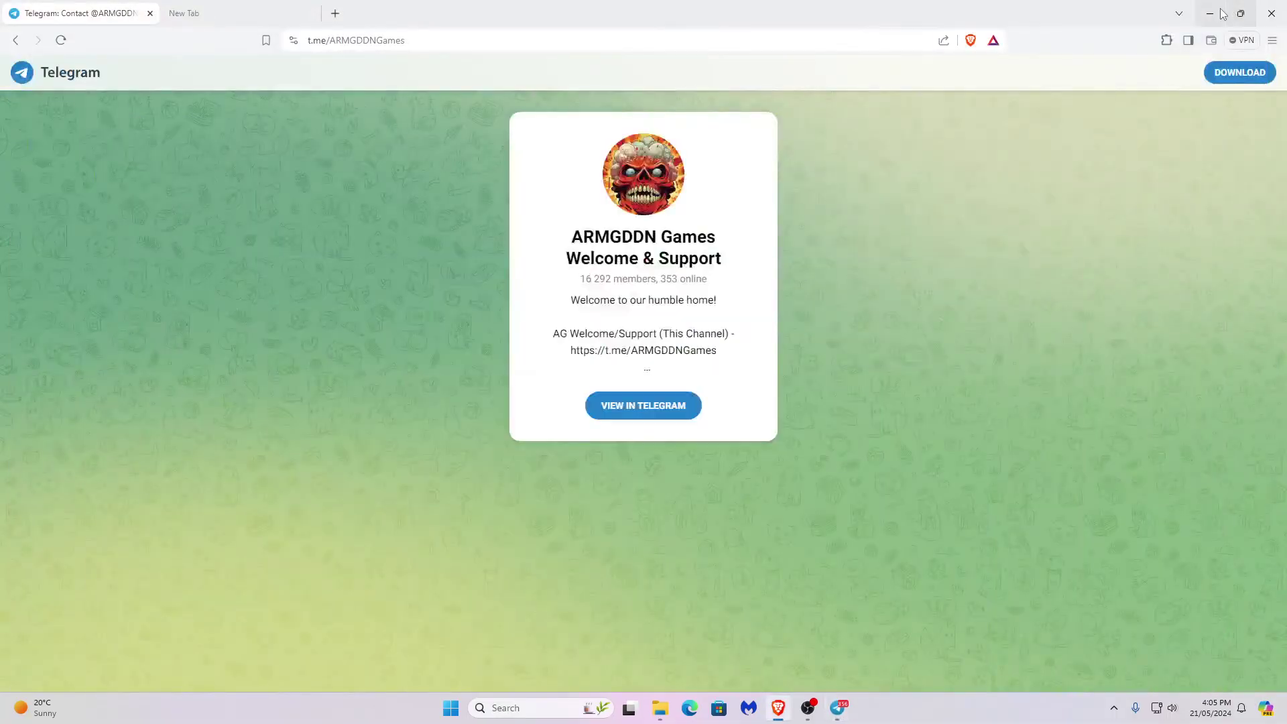
{"action": "left_click", "coordinate": [1210, 10]}
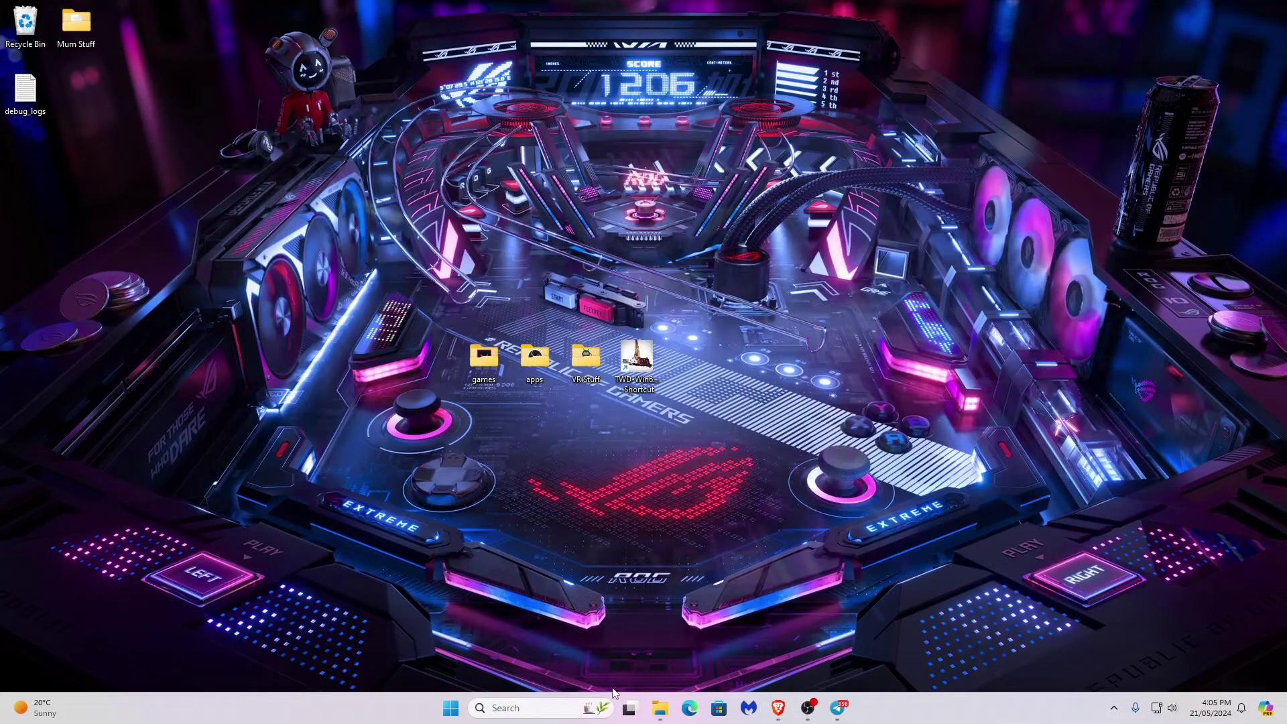
{"action": "left_click", "coordinate": [660, 708]}
{"action": "left_click", "coordinate": [56, 212]}
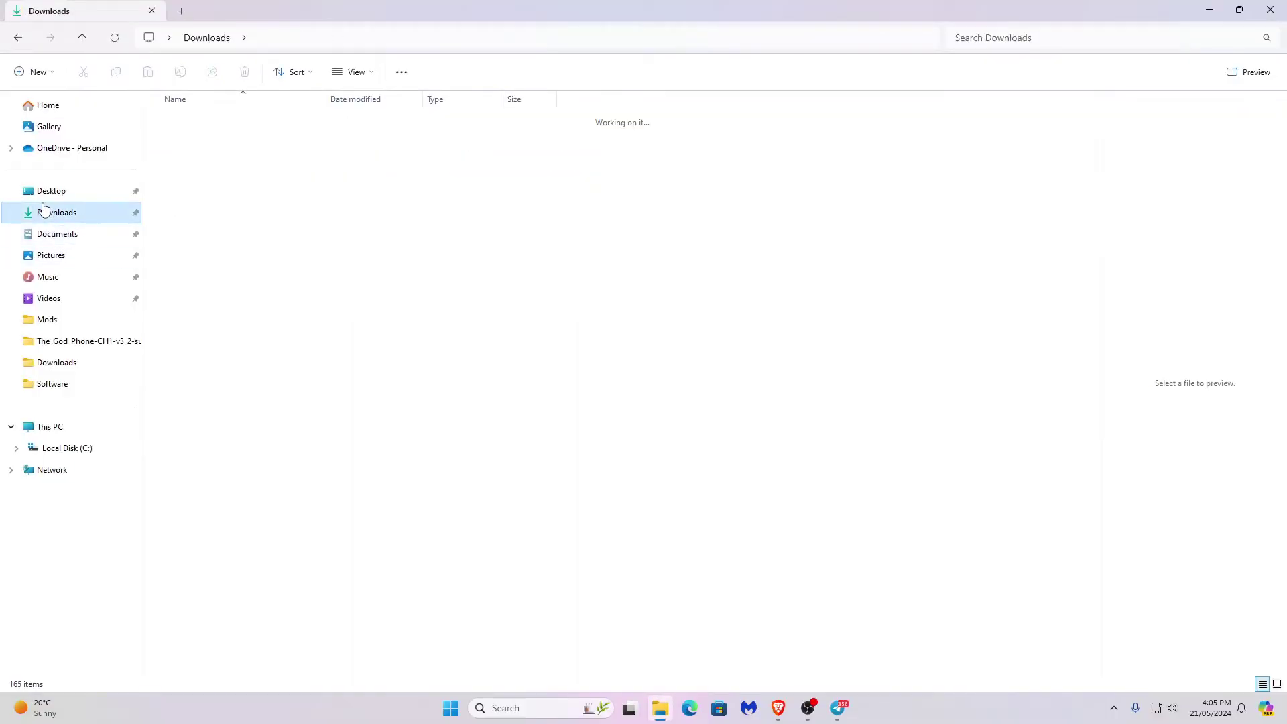
{"action": "left_click", "coordinate": [51, 191]}
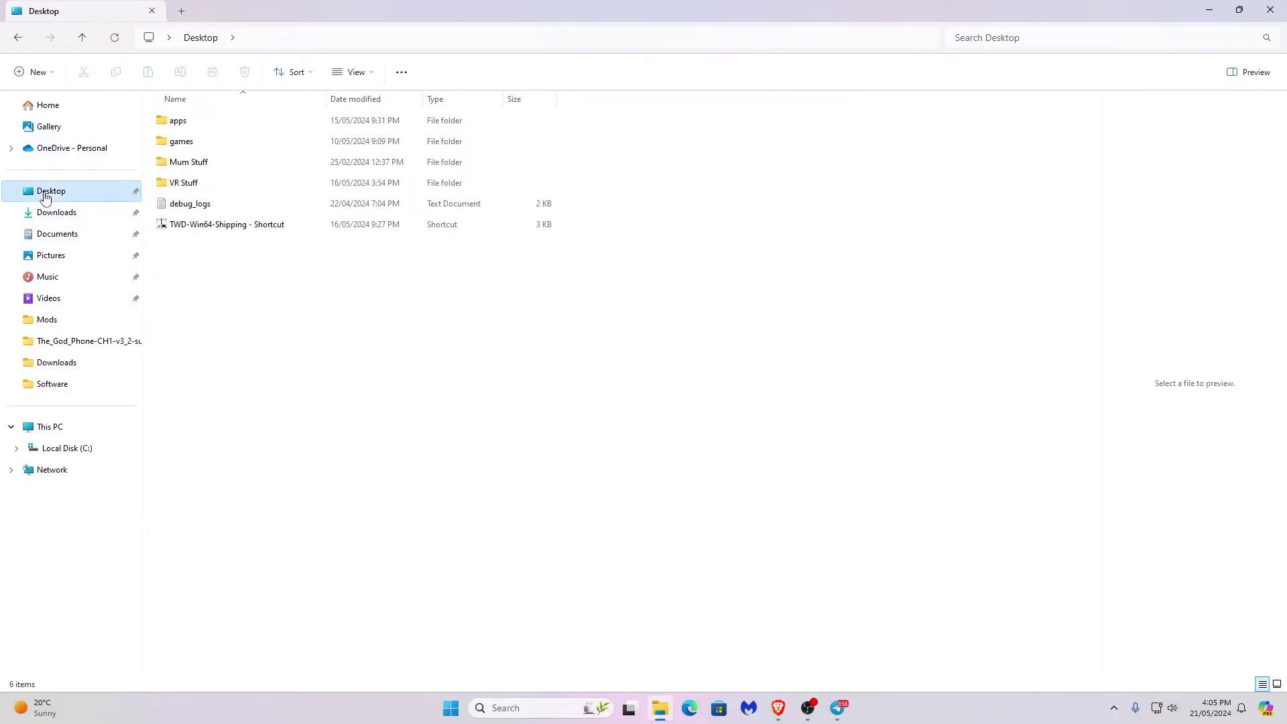
{"action": "left_click", "coordinate": [66, 450]}
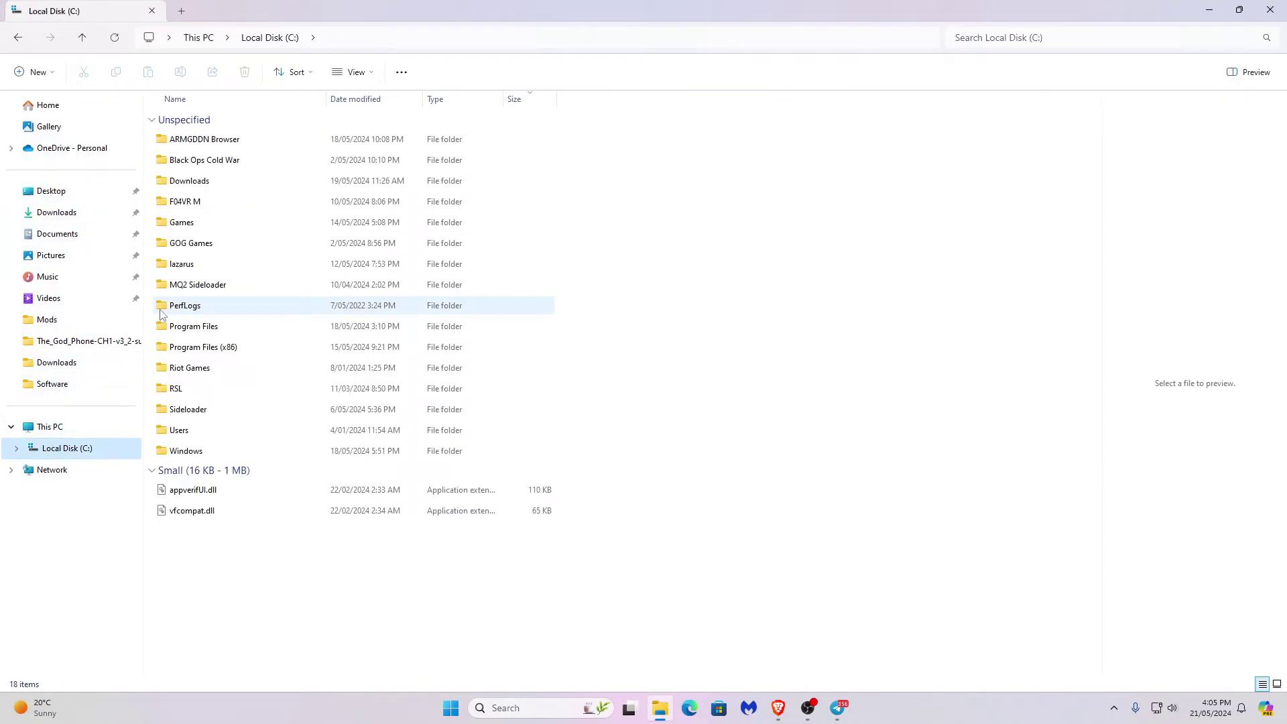
{"action": "double_click", "coordinate": [201, 347]}
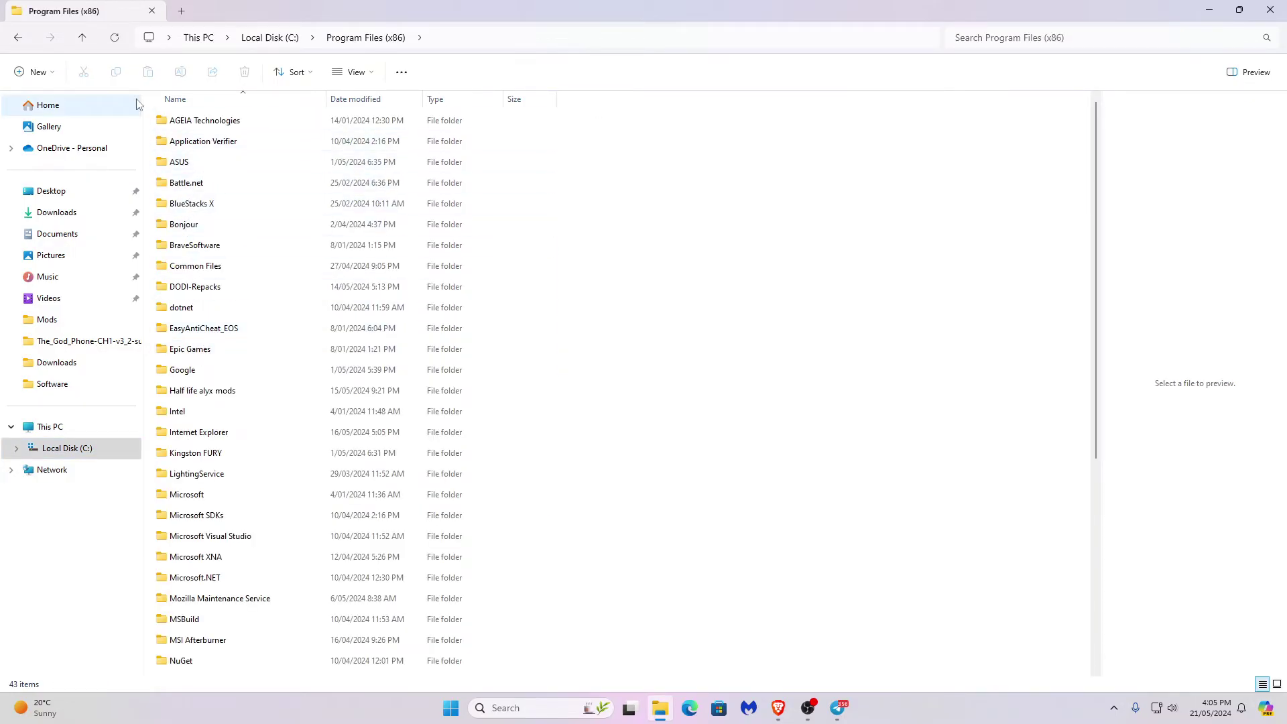
{"action": "left_click", "coordinate": [17, 38]}
{"action": "left_click", "coordinate": [201, 327]}
{"action": "double_click", "coordinate": [202, 325]}
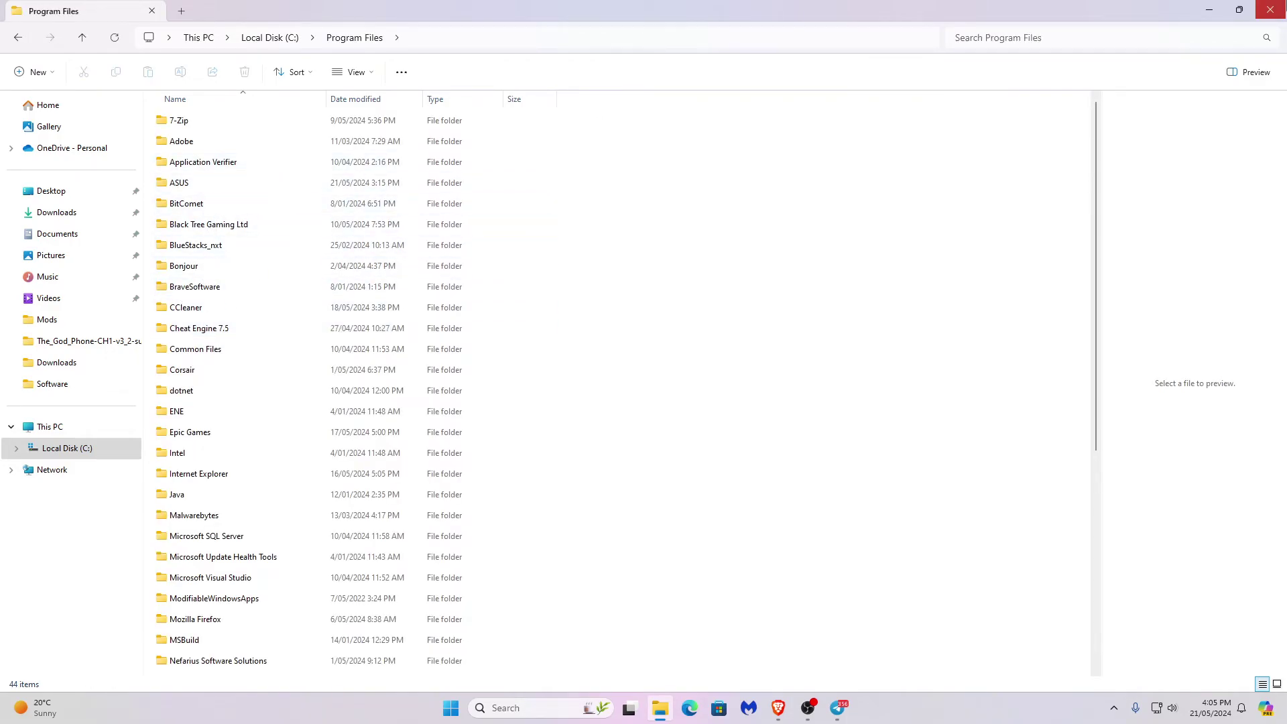
- Open the ARMGDDN Browser shortcut's file location from VR Stuff, then go up to Local Disk (C:)
{"action": "left_click", "coordinate": [1270, 10]}
{"action": "double_click", "coordinate": [592, 360]}
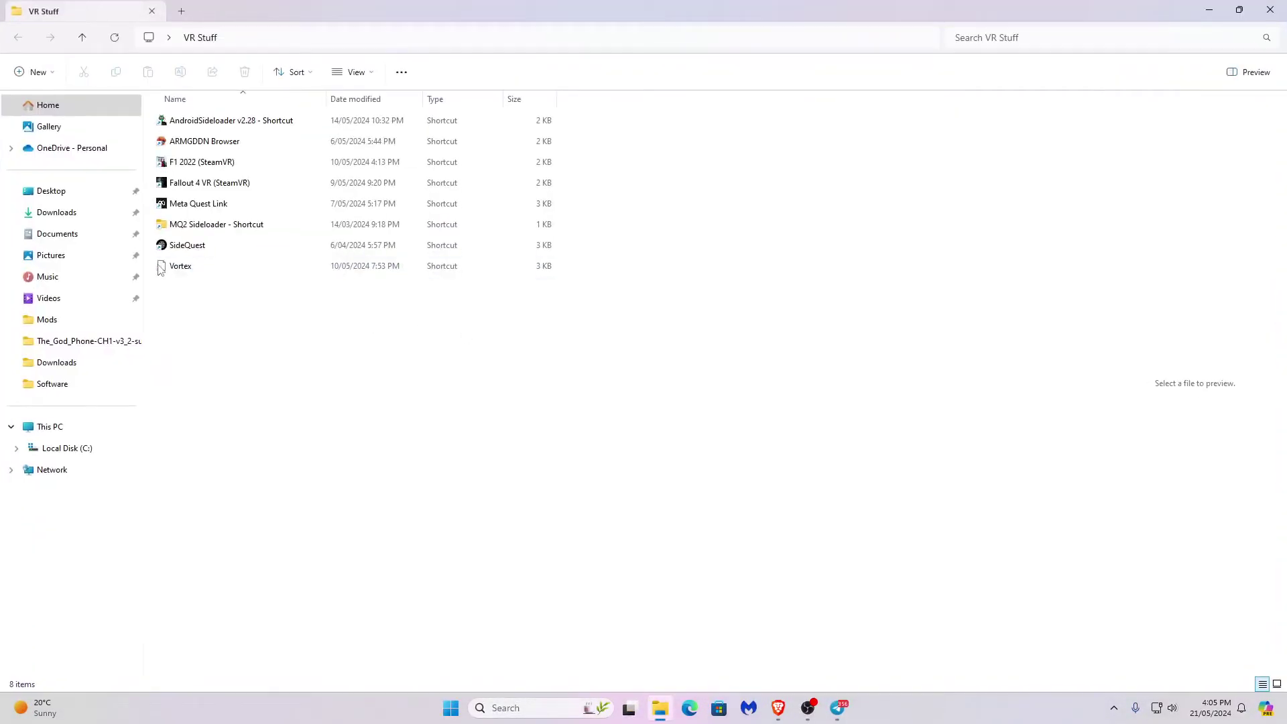
{"action": "left_click", "coordinate": [204, 142]}
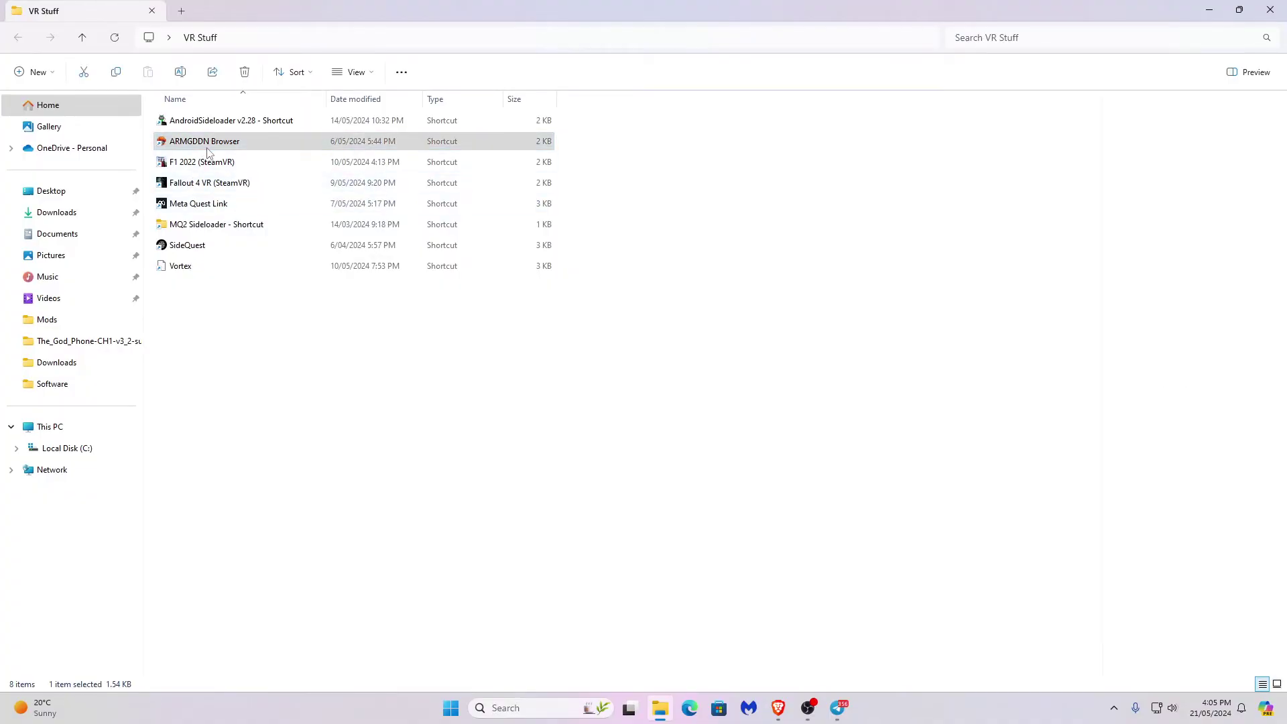
{"action": "right_click", "coordinate": [204, 142]}
{"action": "left_click", "coordinate": [266, 255]}
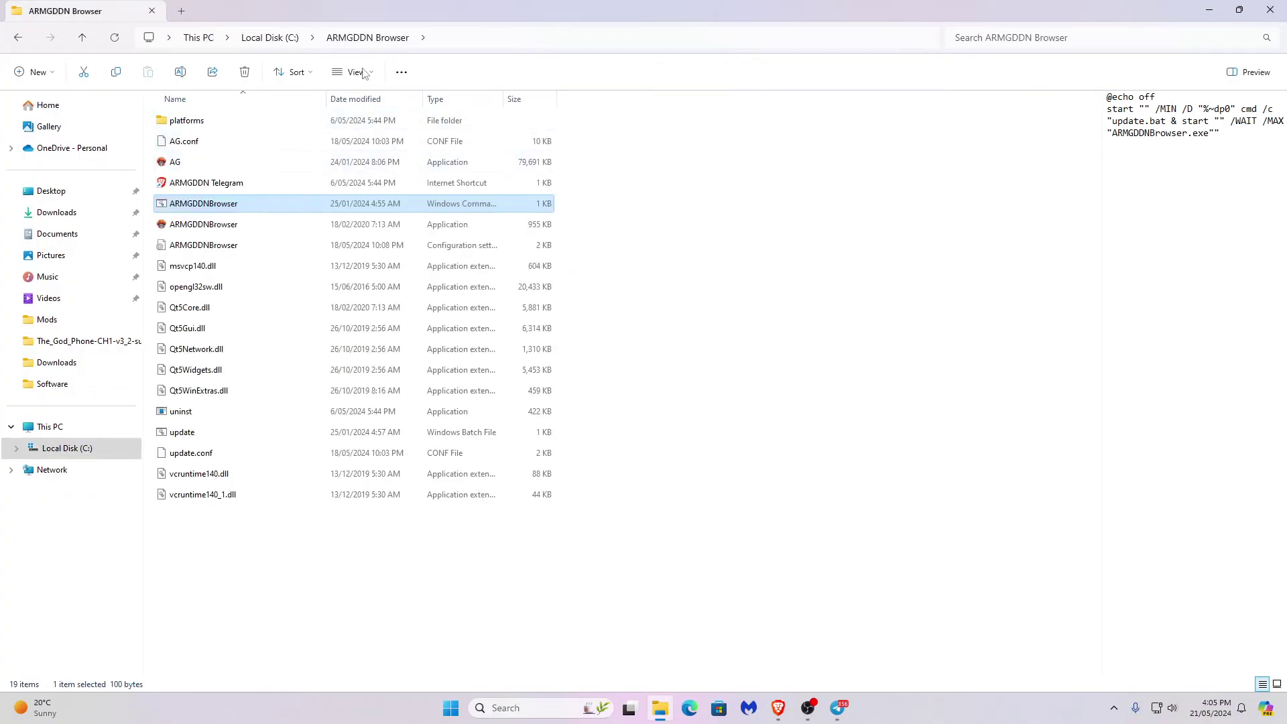
{"action": "left_click", "coordinate": [269, 38]}
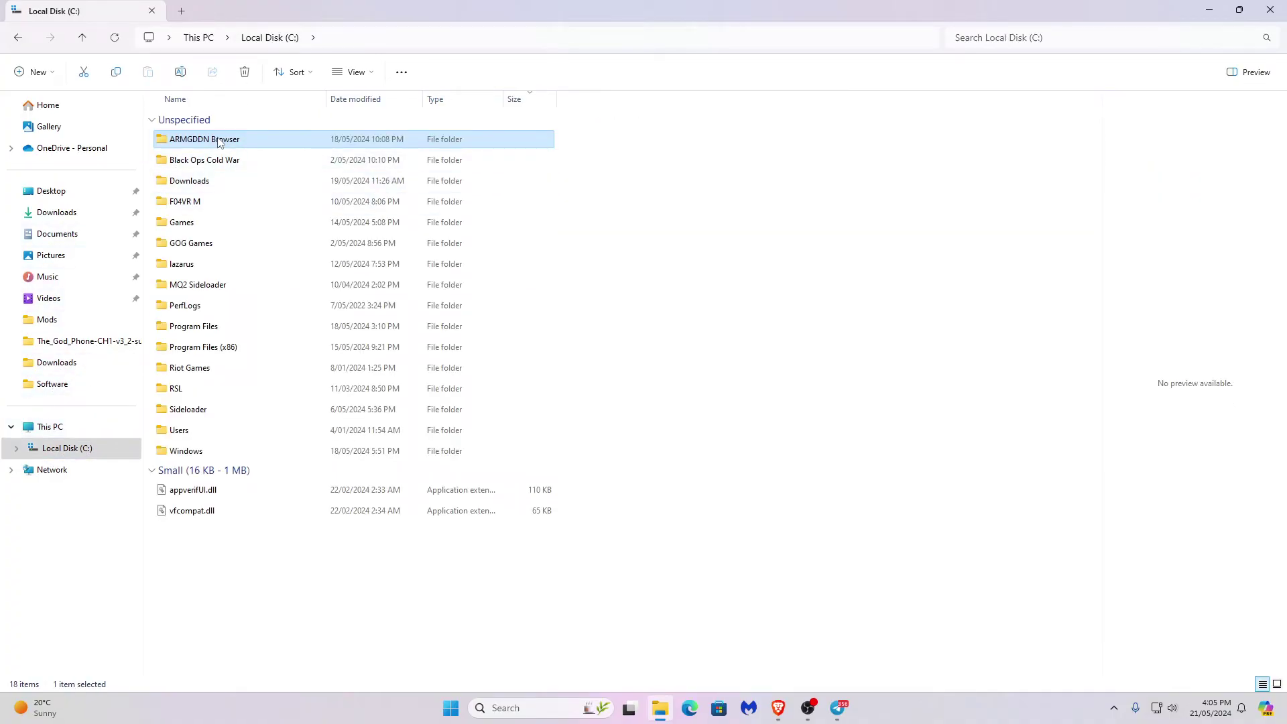
- Launch ARMGDDNBrowser from its install folder, close the PCVR-1 tab, and open the PC-1 remote
{"action": "double_click", "coordinate": [219, 143]}
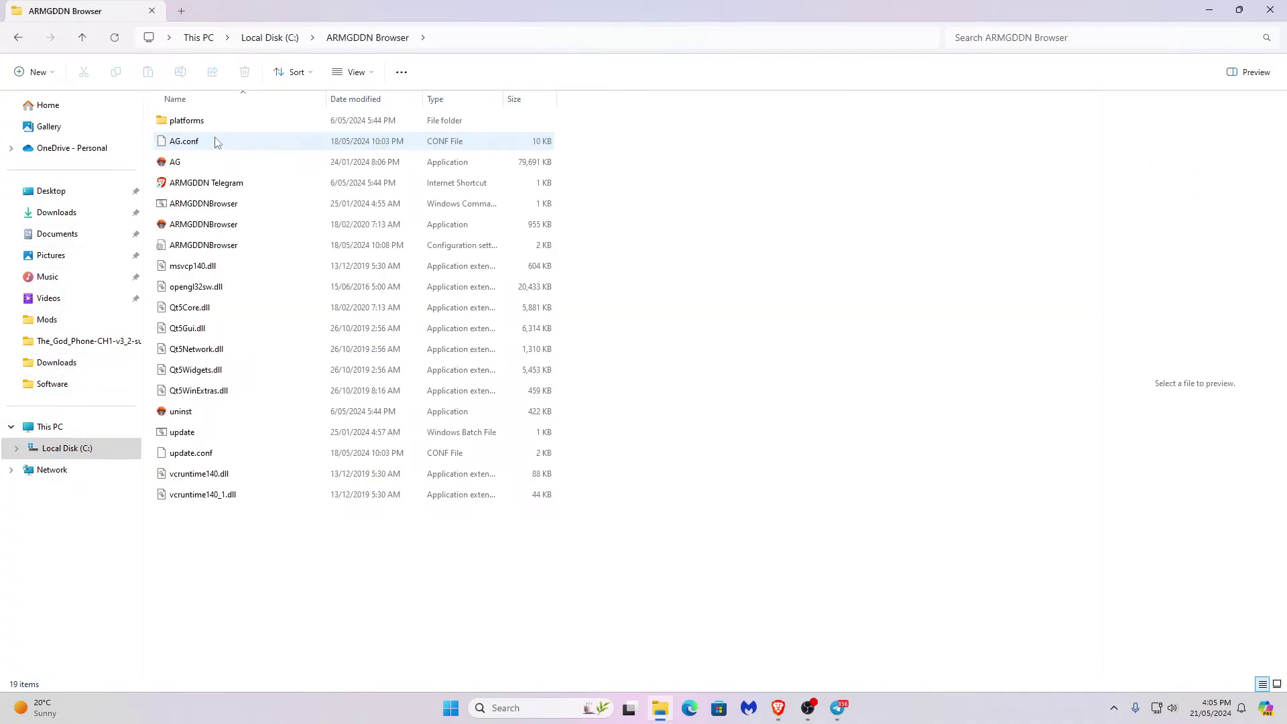
{"action": "left_click", "coordinate": [209, 227]}
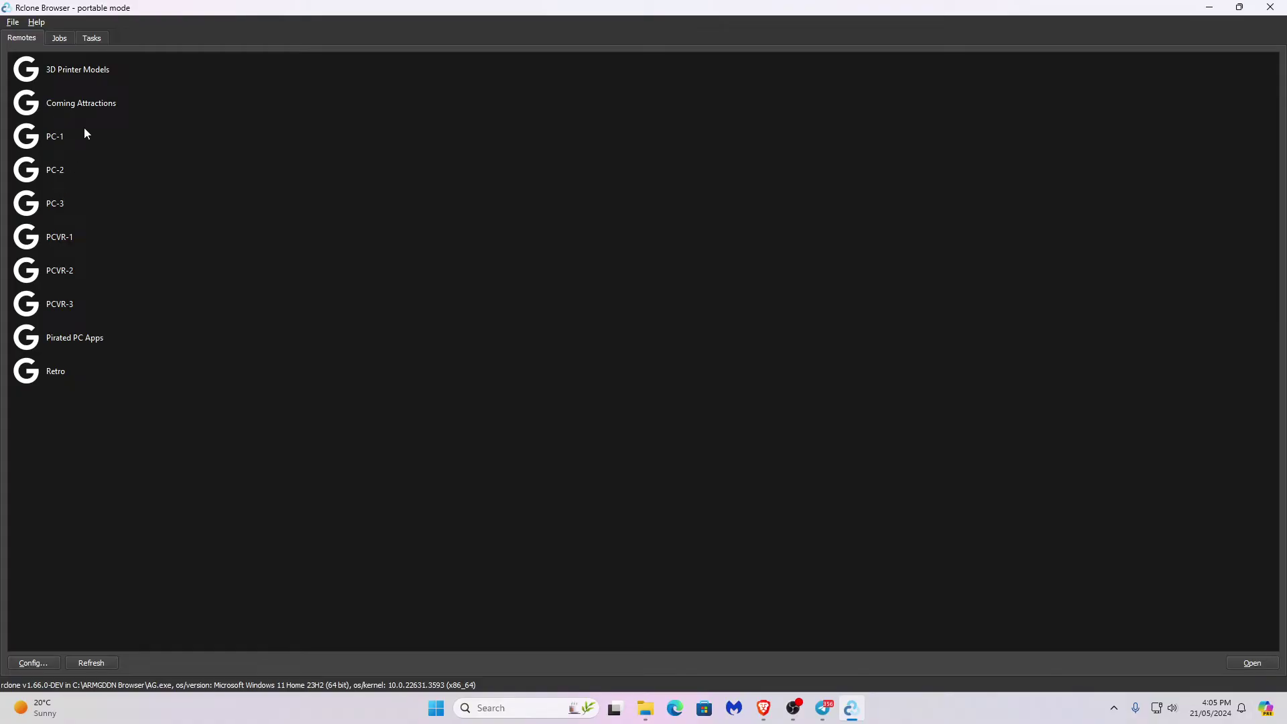
{"action": "double_click", "coordinate": [59, 262]}
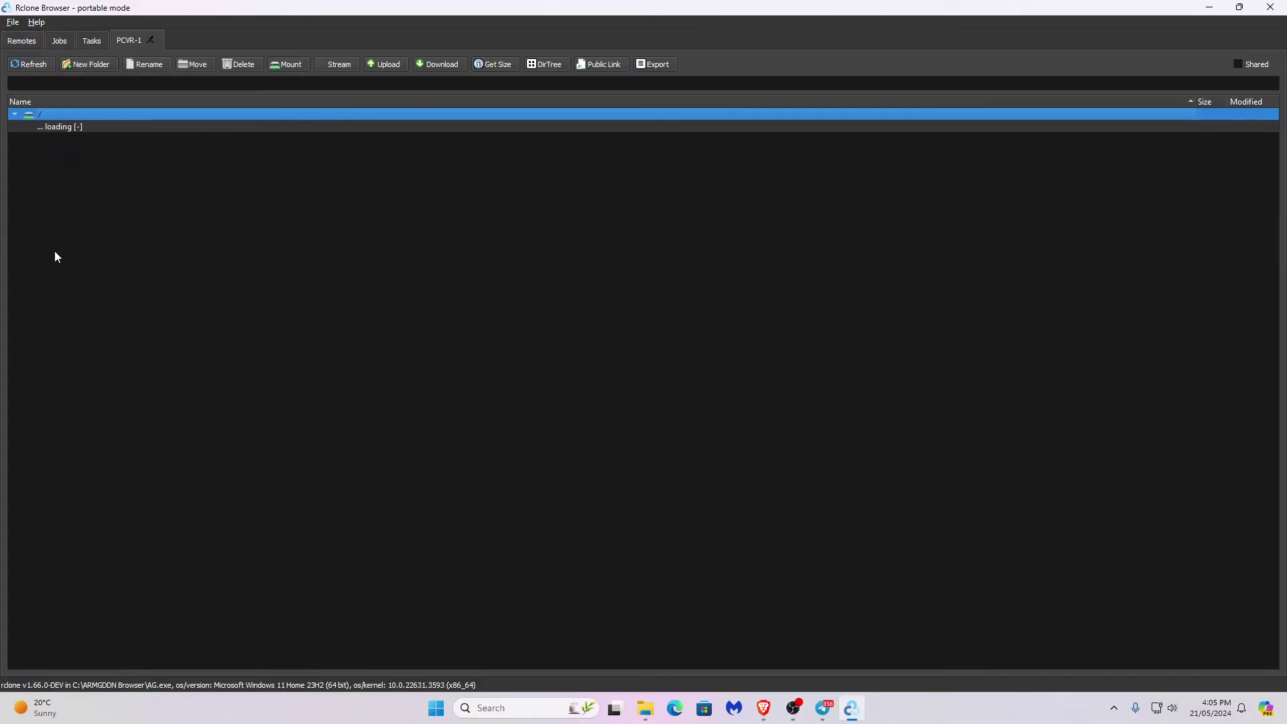
{"action": "left_click", "coordinate": [154, 40]}
{"action": "left_click", "coordinate": [23, 38]}
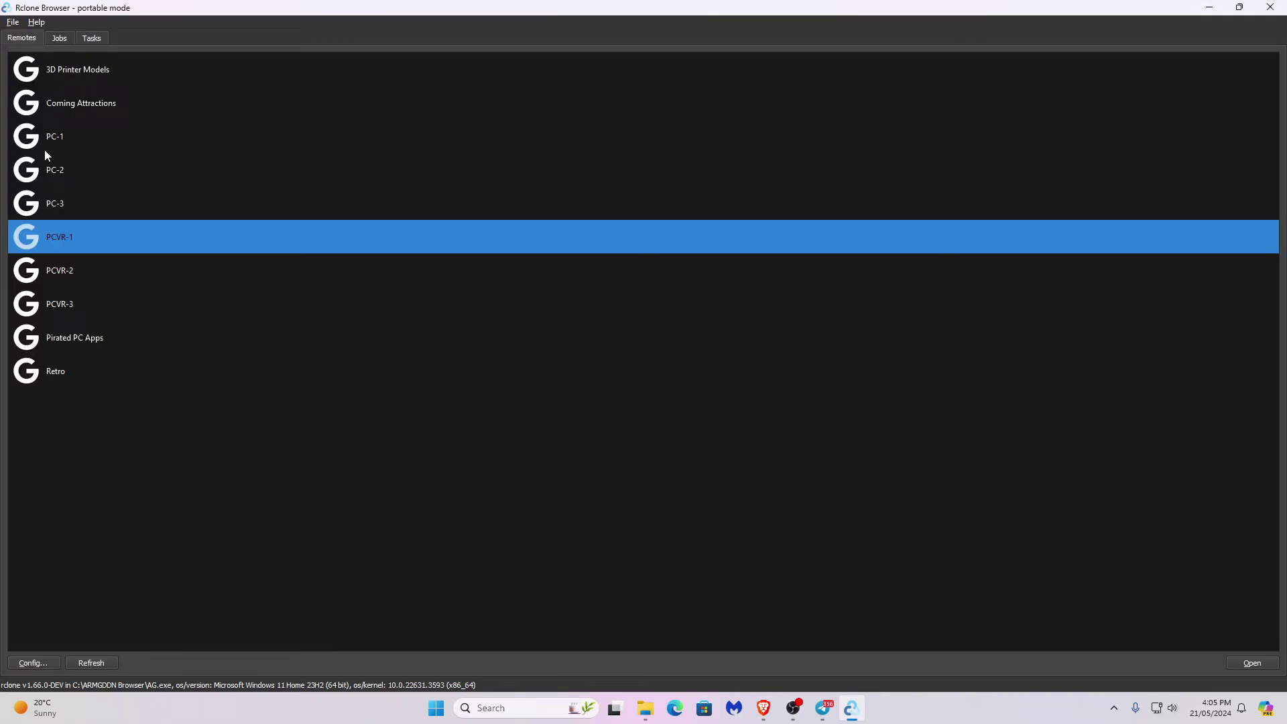
{"action": "left_click", "coordinate": [45, 149]}
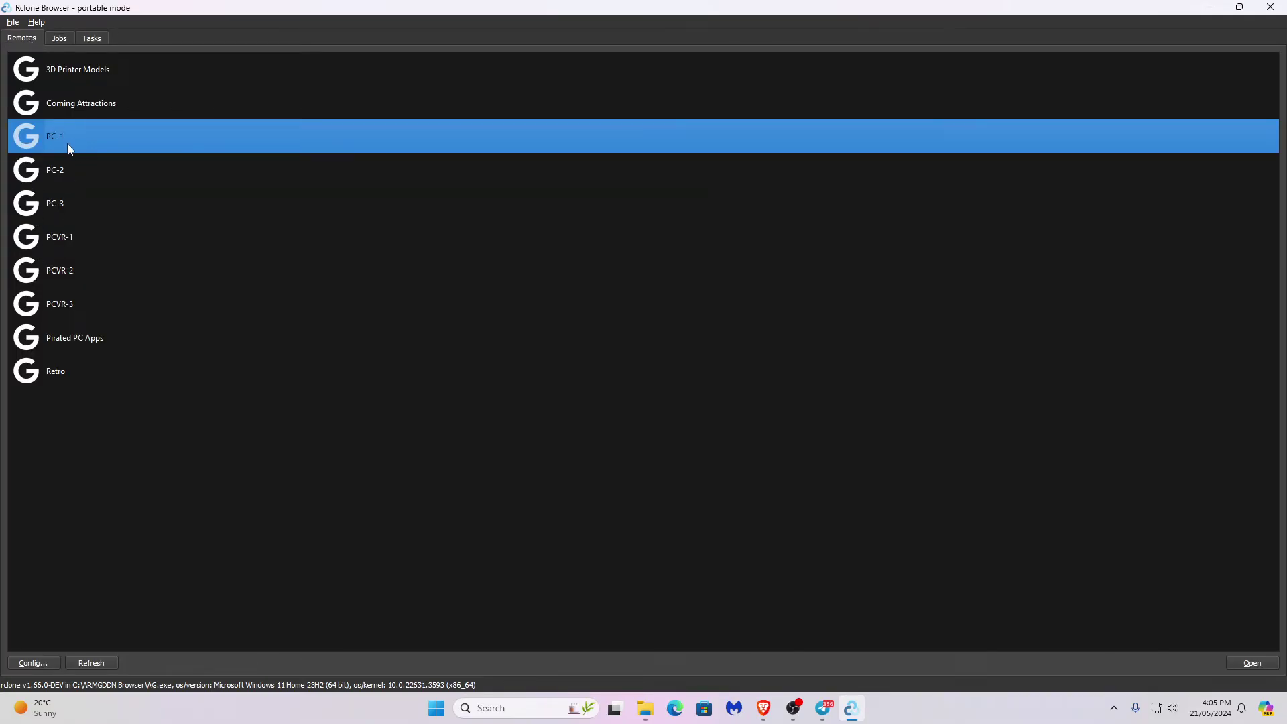
{"action": "double_click", "coordinate": [67, 143]}
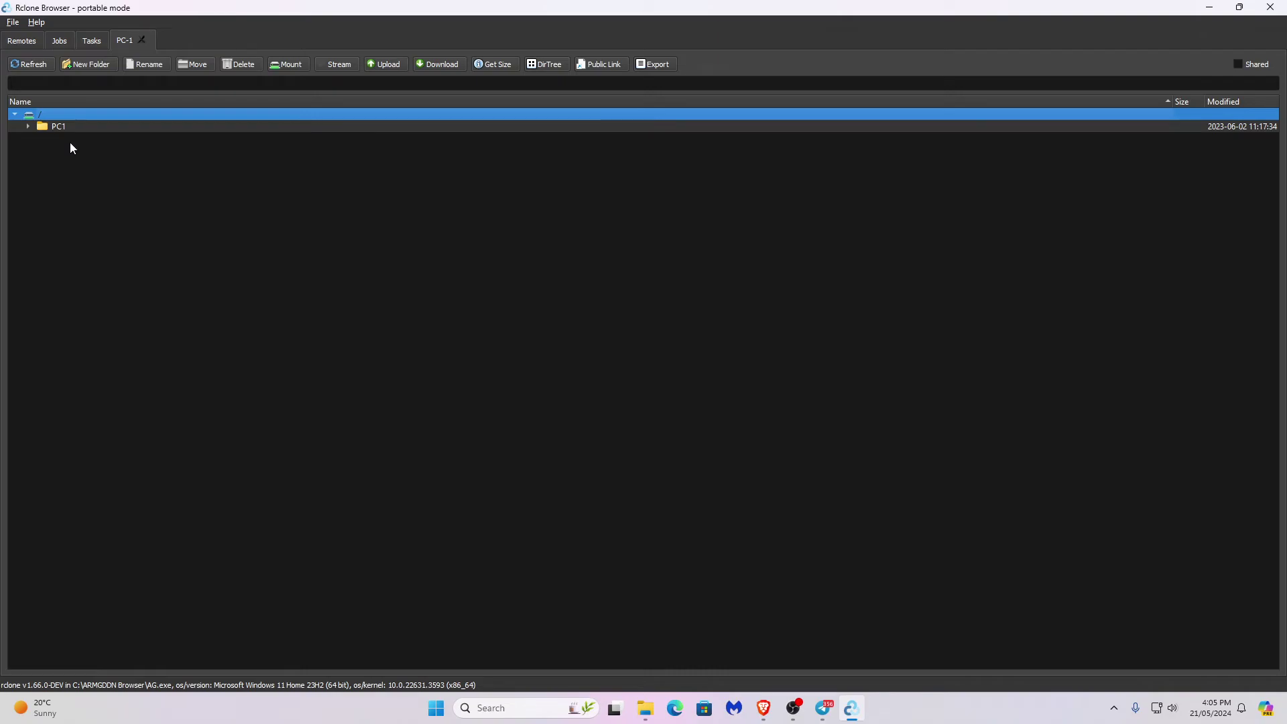
- Expand PC-1 and the Dead Island - Riptide Definitive Edition folder to reveal its 5606 MB .7z archive
{"action": "double_click", "coordinate": [56, 127]}
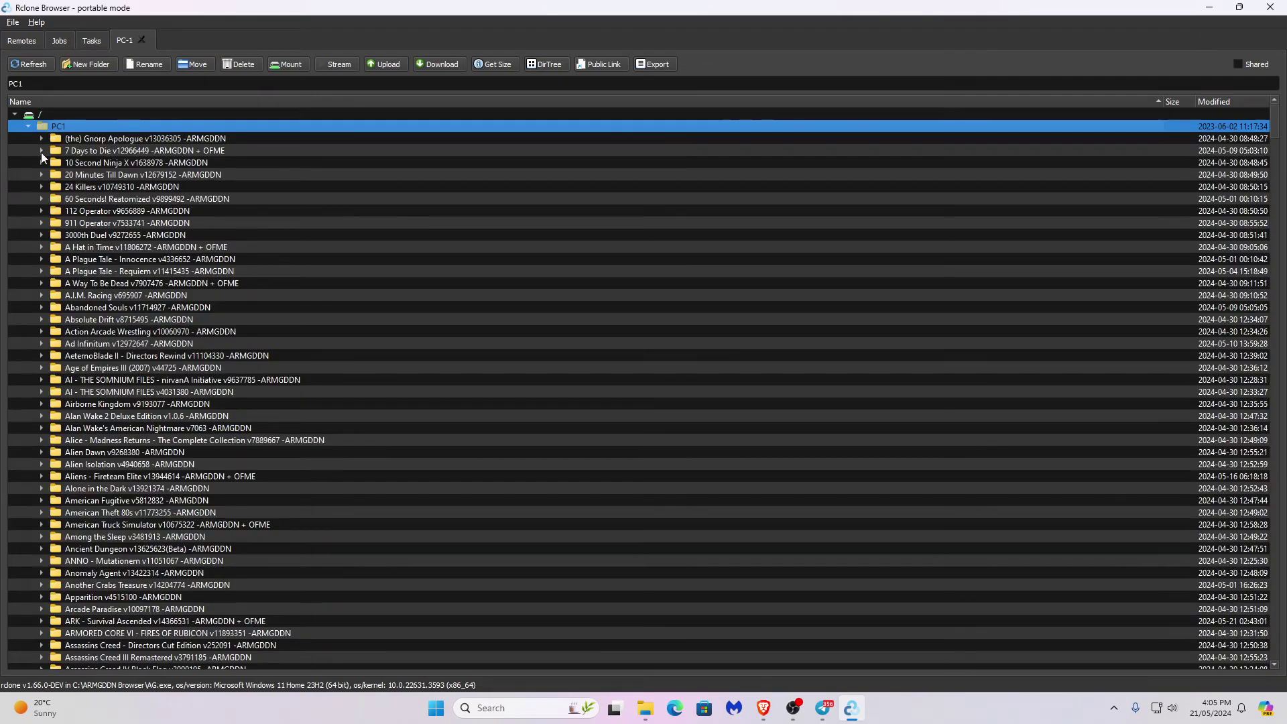
{"action": "scroll", "coordinate": [76, 303], "scroll_direction": "down", "scroll_amount": 5}
{"action": "scroll", "coordinate": [81, 342], "scroll_direction": "down", "scroll_amount": 5}
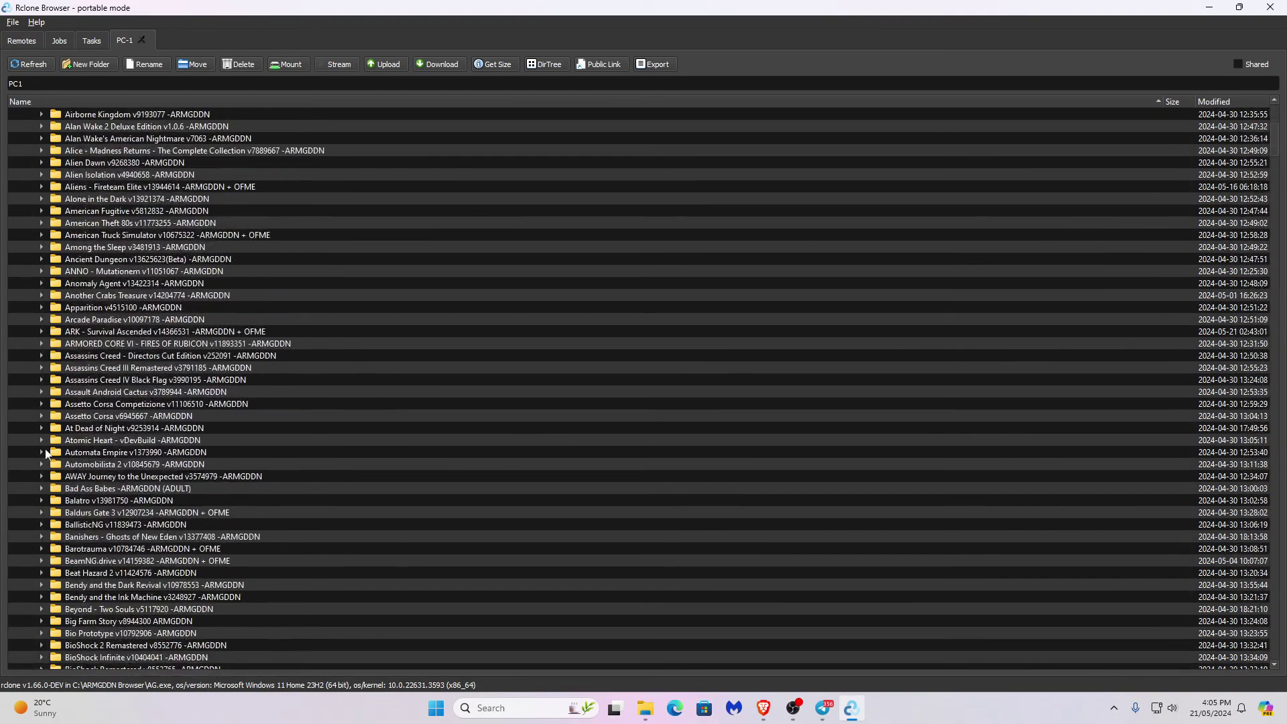
{"action": "scroll", "coordinate": [85, 452], "scroll_direction": "down", "scroll_amount": 5}
{"action": "scroll", "coordinate": [89, 538], "scroll_direction": "down", "scroll_amount": 5}
{"action": "scroll", "coordinate": [91, 523], "scroll_direction": "down", "scroll_amount": 5}
{"action": "scroll", "coordinate": [95, 513], "scroll_direction": "down", "scroll_amount": 5}
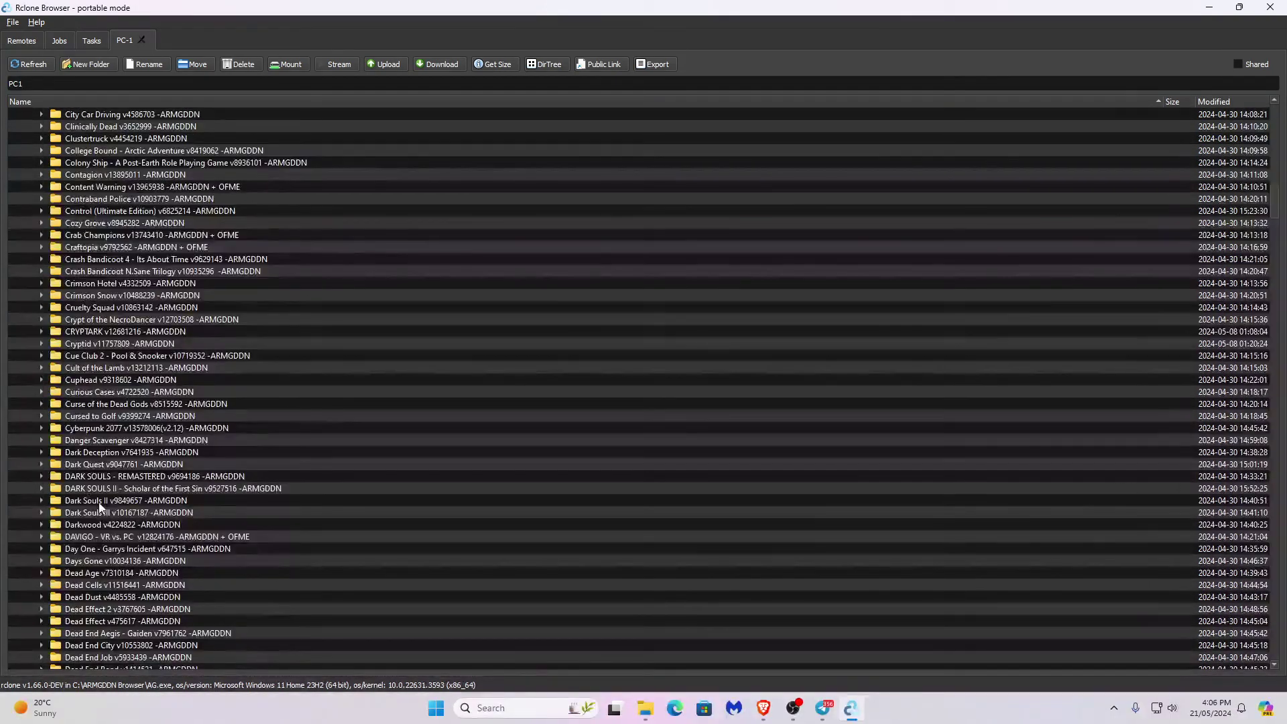
{"action": "scroll", "coordinate": [101, 507], "scroll_direction": "down", "scroll_amount": 5}
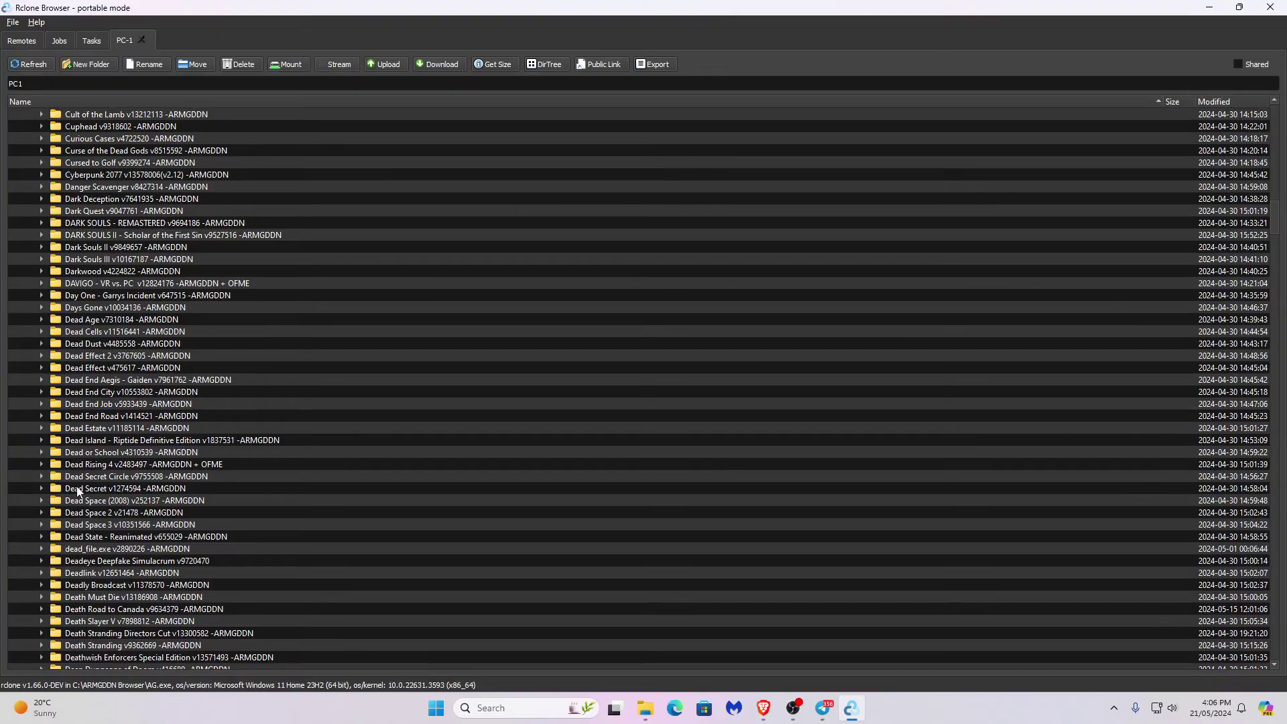
{"action": "left_click", "coordinate": [71, 441]}
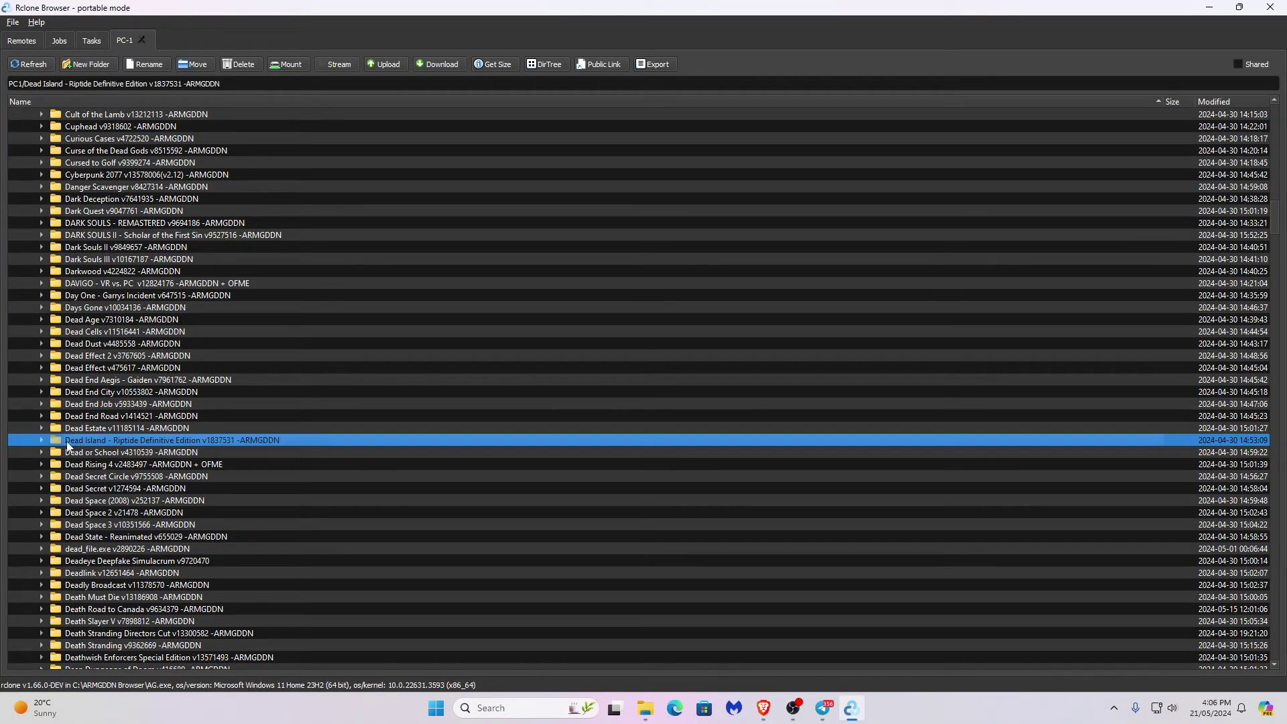
{"action": "right_click", "coordinate": [69, 443]}
{"action": "left_click", "coordinate": [40, 441]}
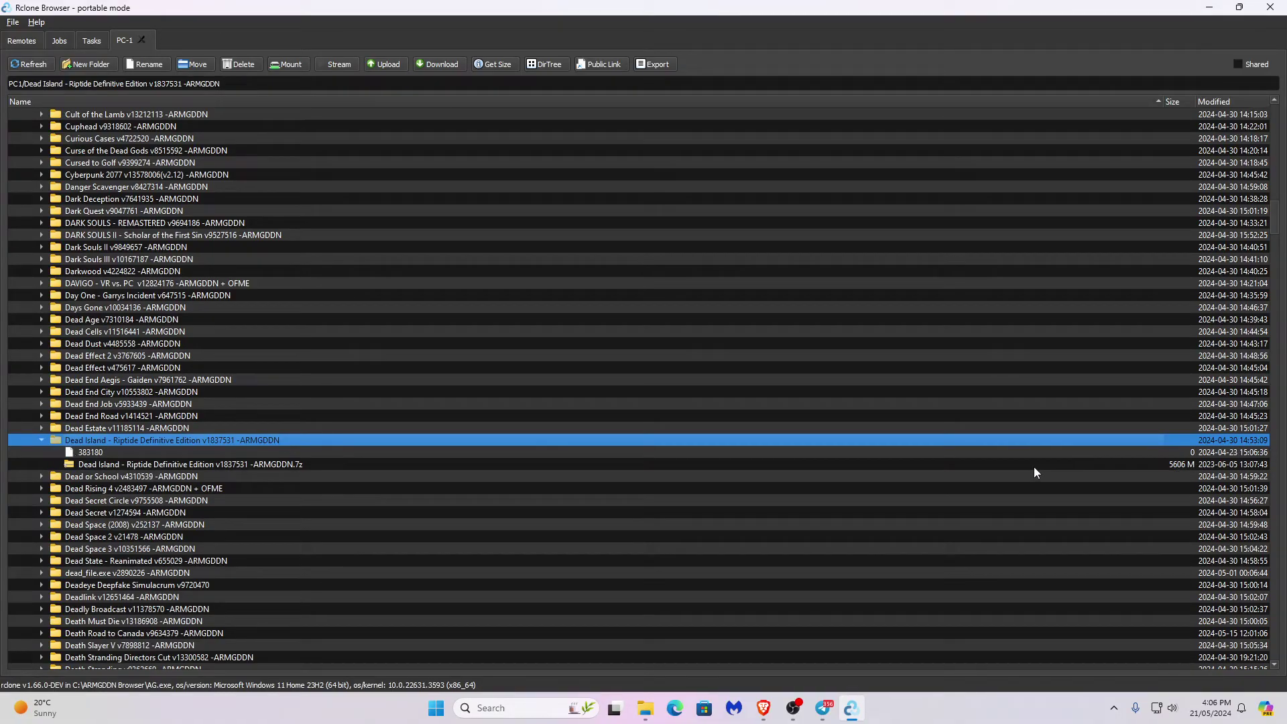
{"action": "left_click", "coordinate": [89, 465]}
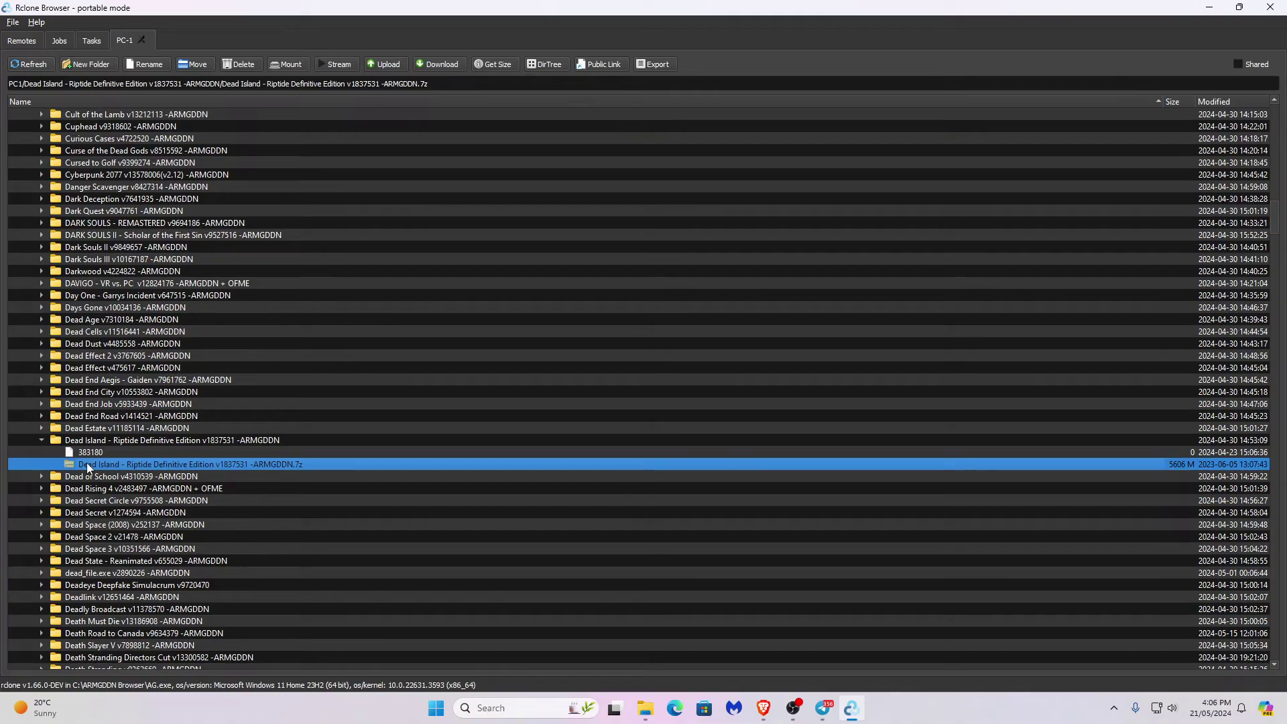
{"action": "right_click", "coordinate": [90, 441]}
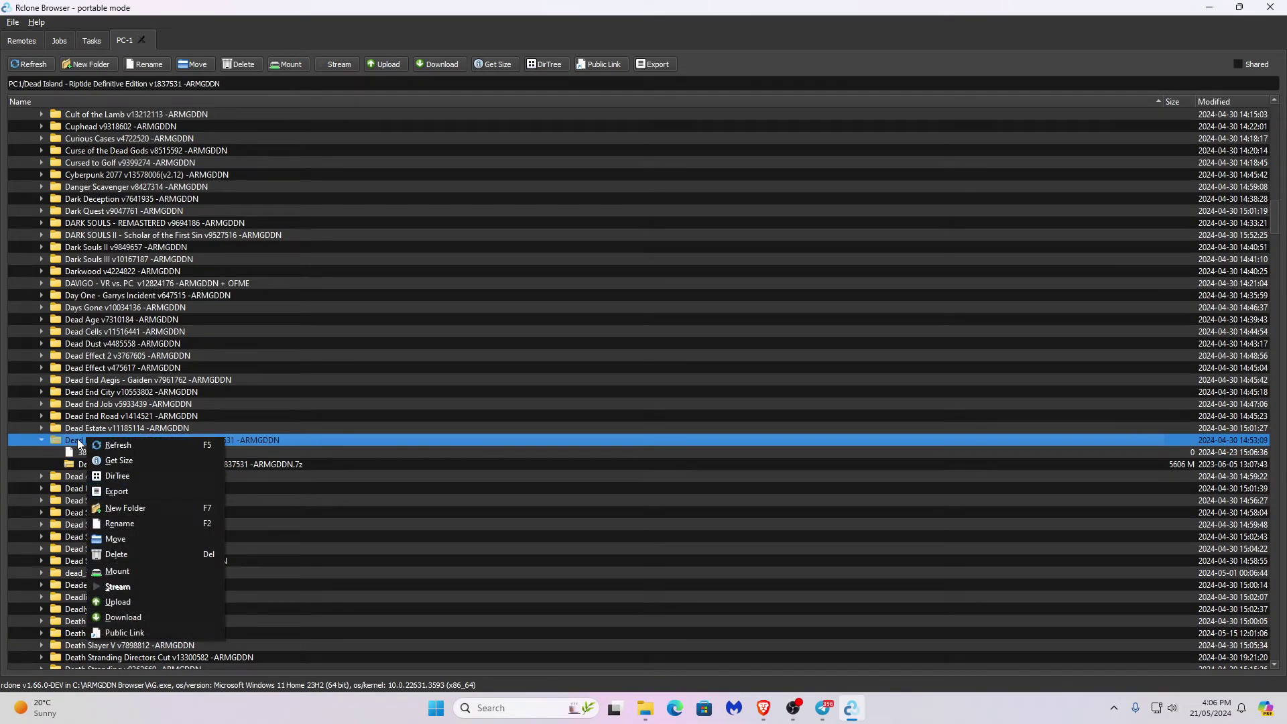
- Download the Dead Island - Riptide folder to C:\Downloads and run the job
{"action": "right_click", "coordinate": [65, 445]}
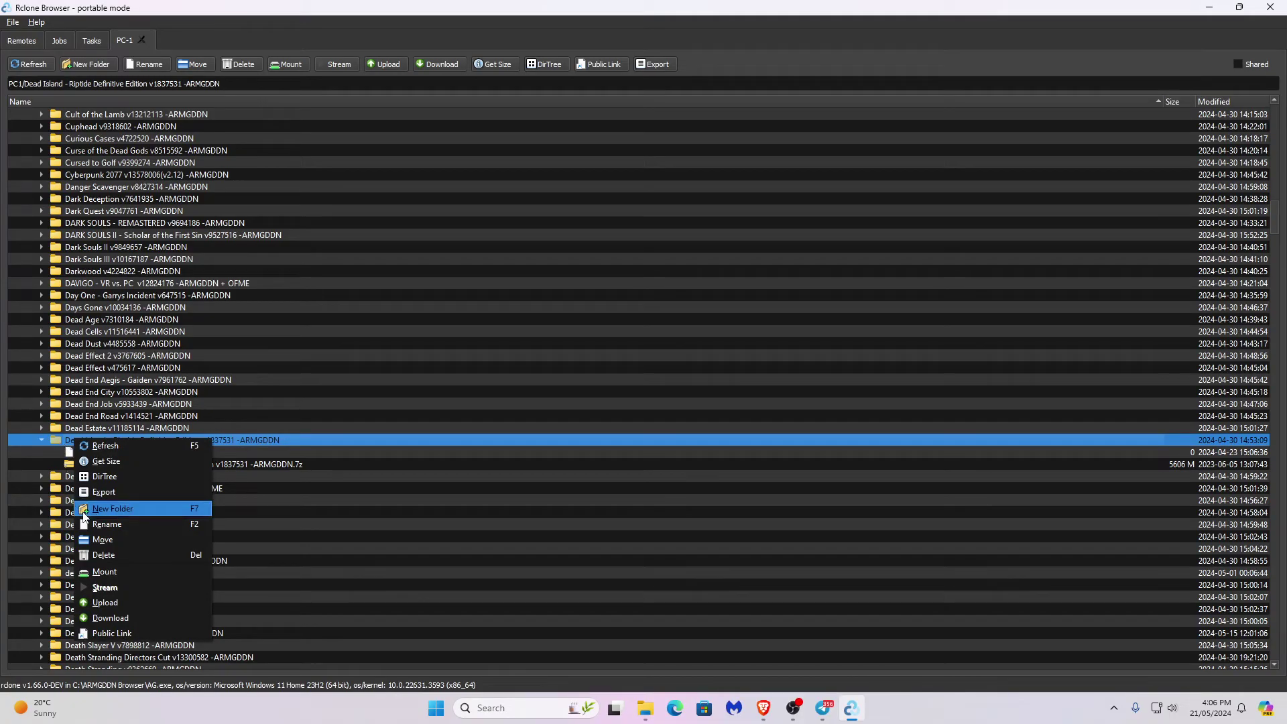
{"action": "left_click", "coordinate": [109, 618]}
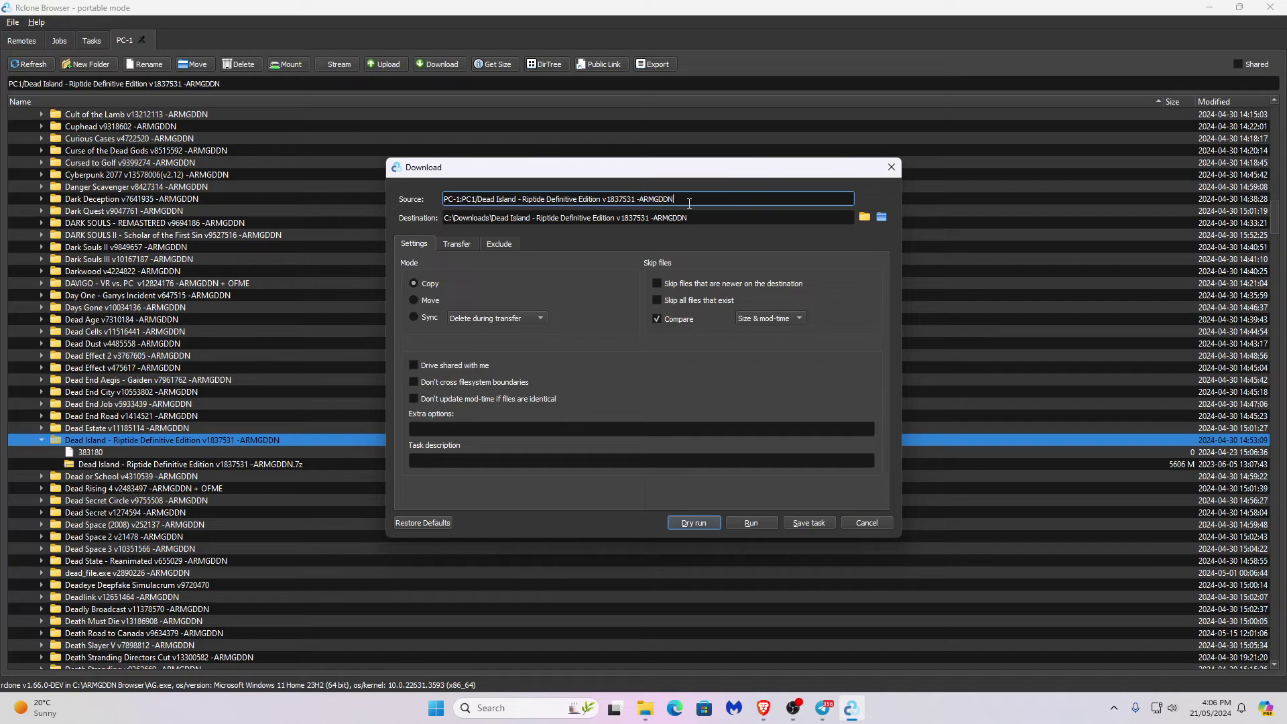
{"action": "left_click_drag", "start_coordinate": [700, 216], "coordinate": [449, 218]}
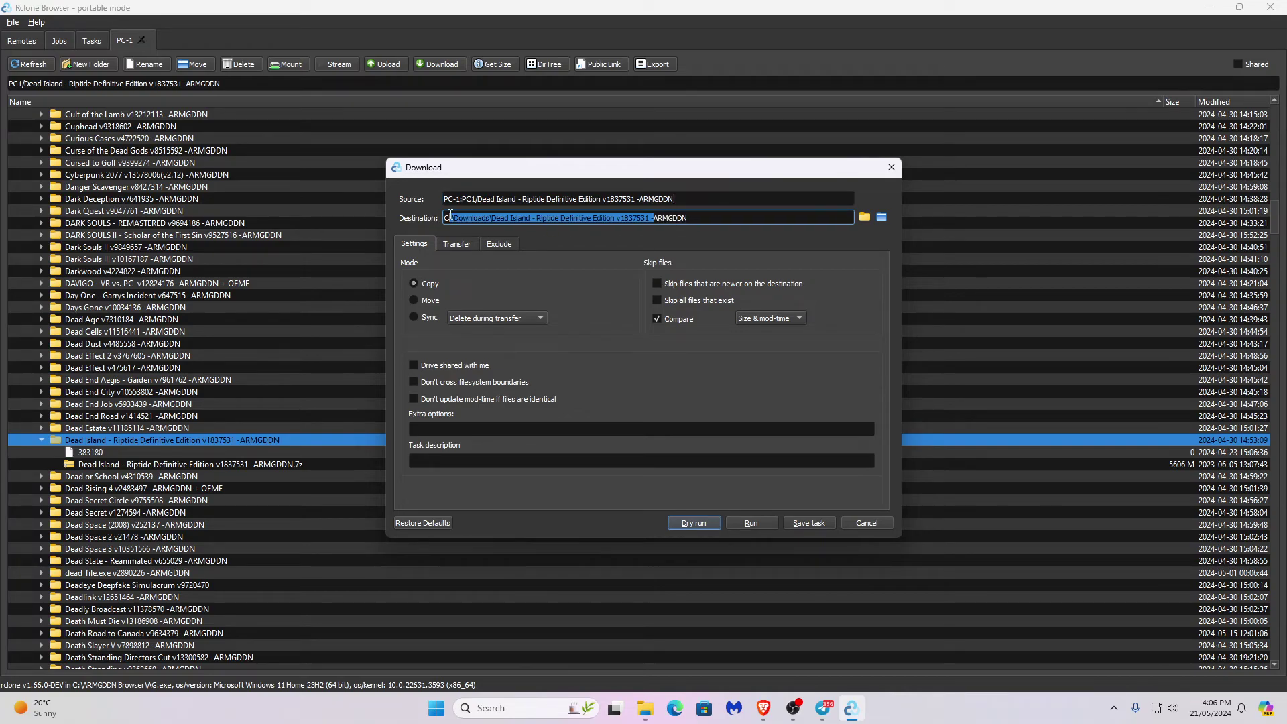
{"action": "left_click", "coordinate": [690, 219]}
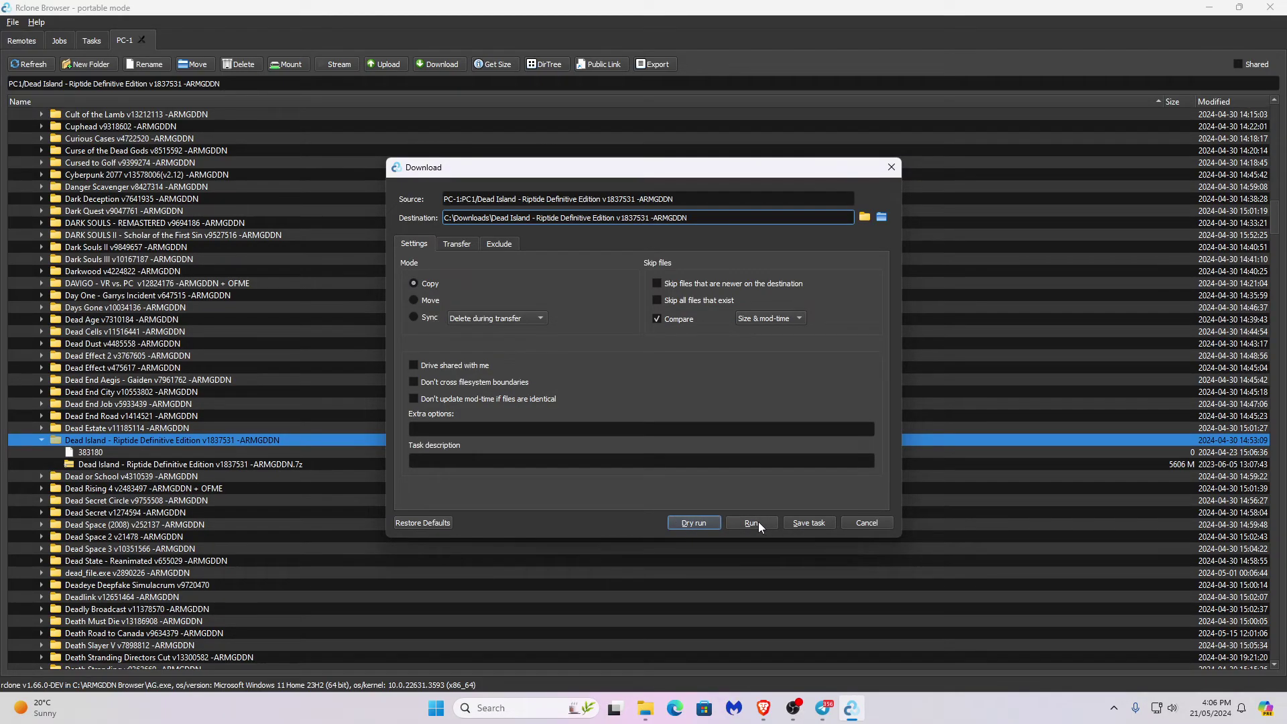
{"action": "left_click", "coordinate": [758, 522]}
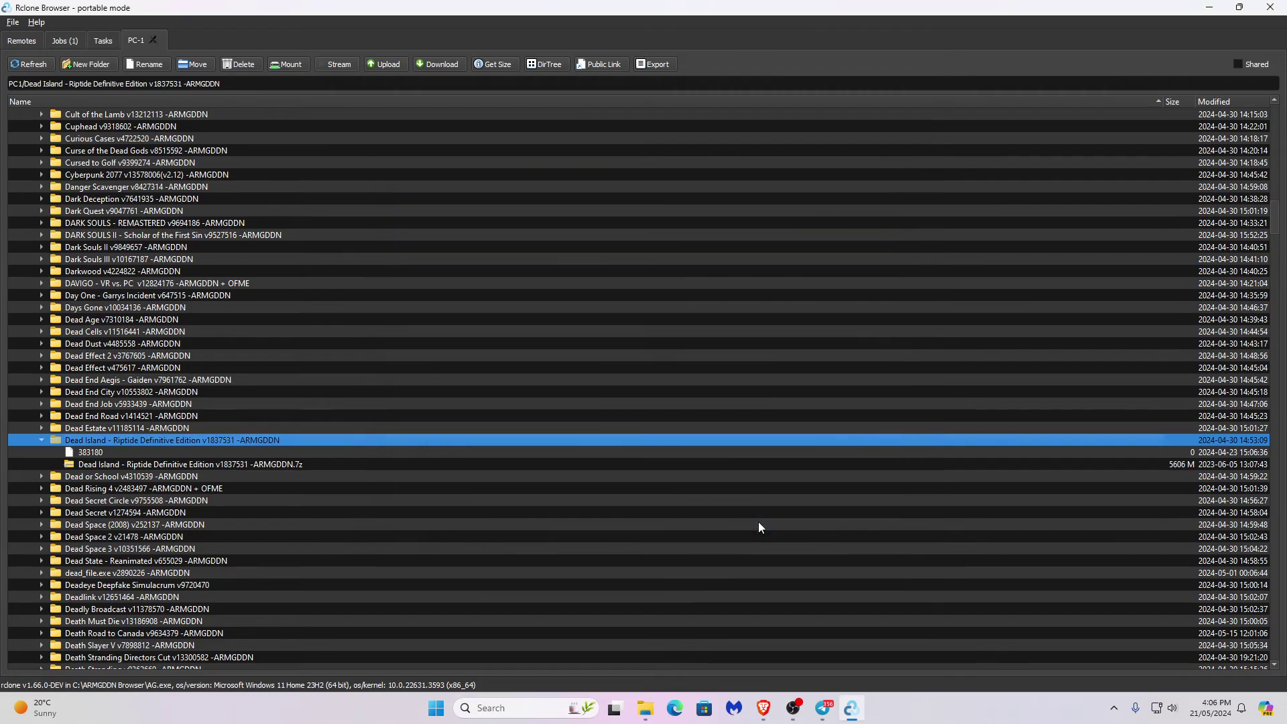
- Close the PC-1 listing, view the Dead Island job's output log at 3%, then switch to File Explorer
{"action": "left_click", "coordinate": [154, 41]}
{"action": "left_click", "coordinate": [64, 37]}
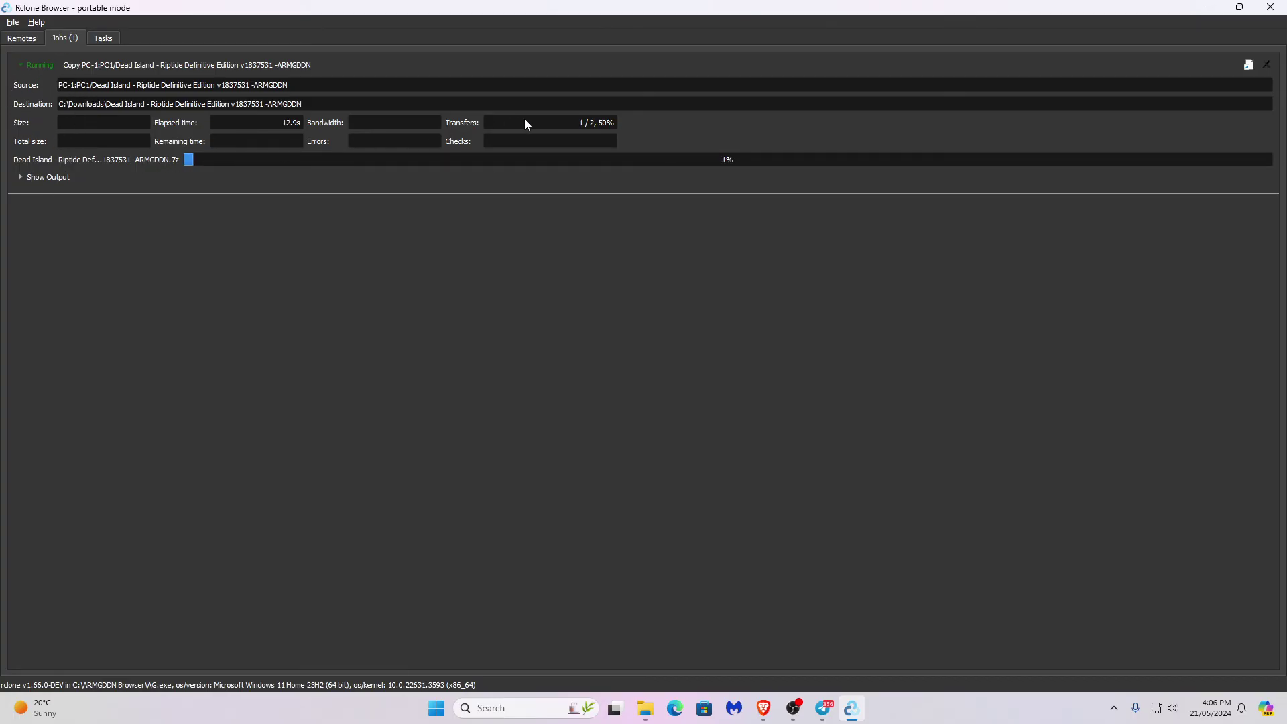
{"action": "left_click", "coordinate": [31, 178]}
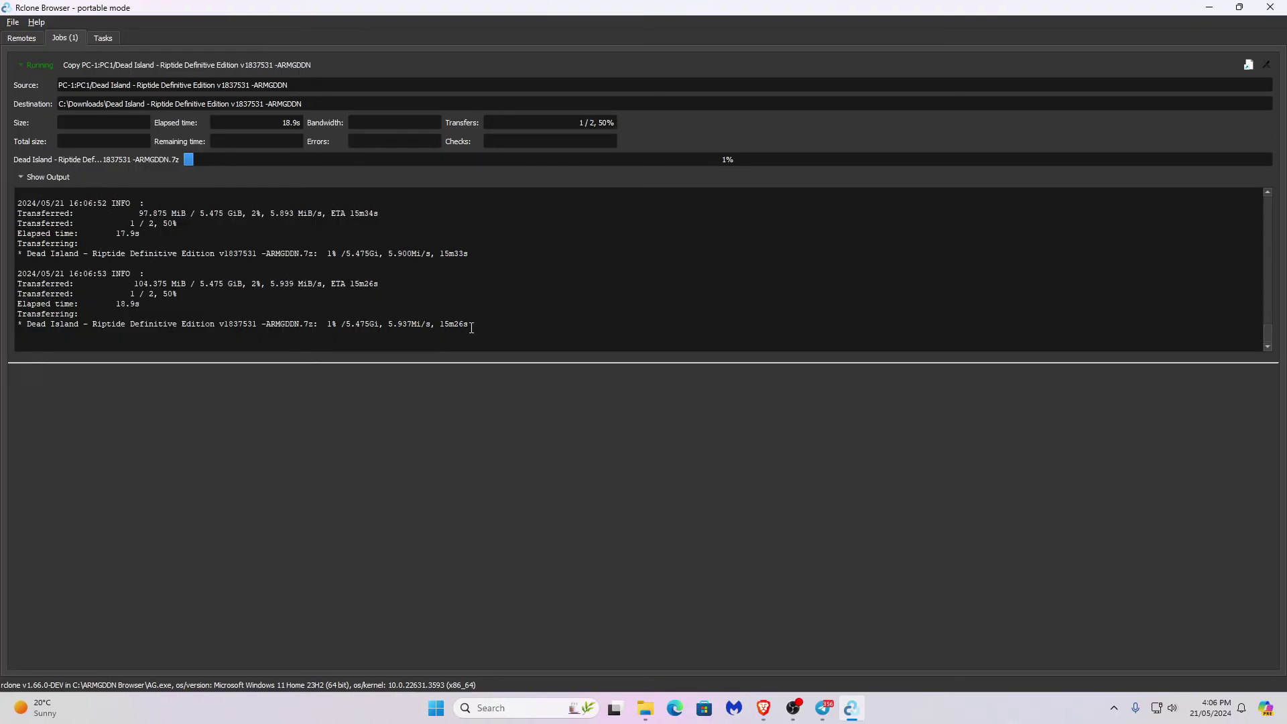
{"action": "left_click_drag", "start_coordinate": [473, 325], "coordinate": [20, 314]}
{"action": "left_click_drag", "start_coordinate": [468, 332], "coordinate": [18, 200]}
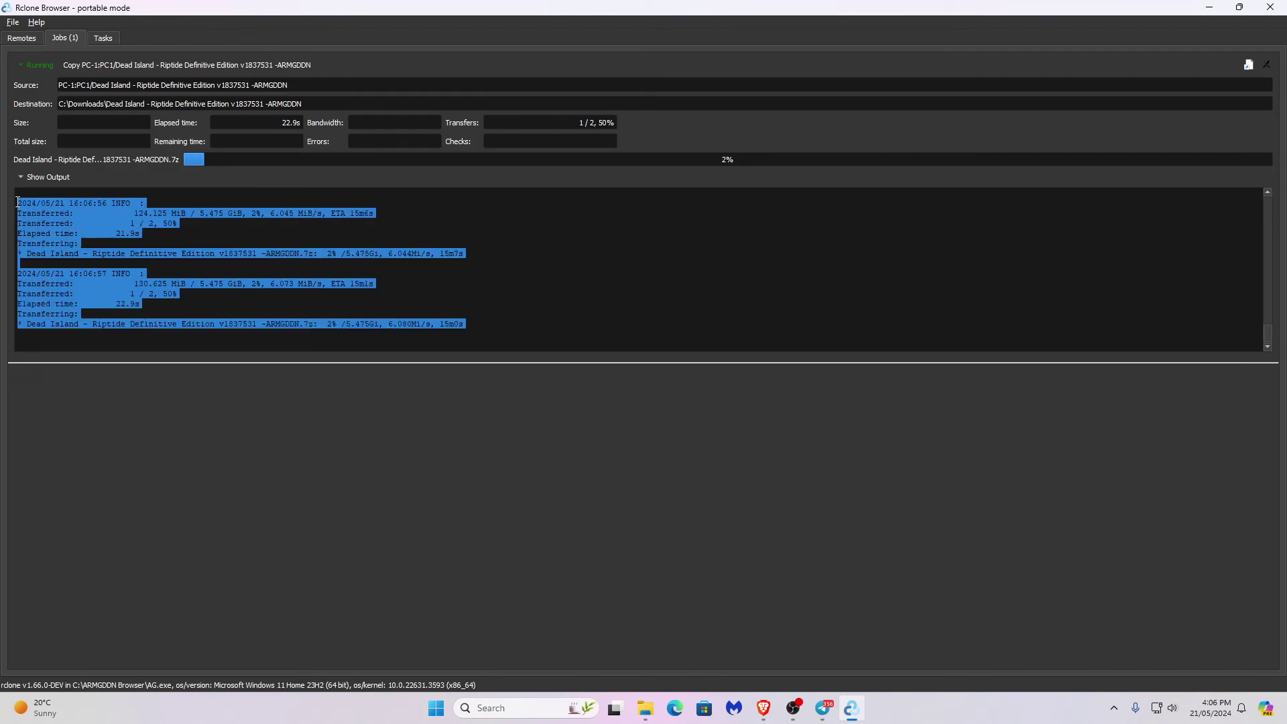
{"action": "left_click", "coordinate": [388, 295]}
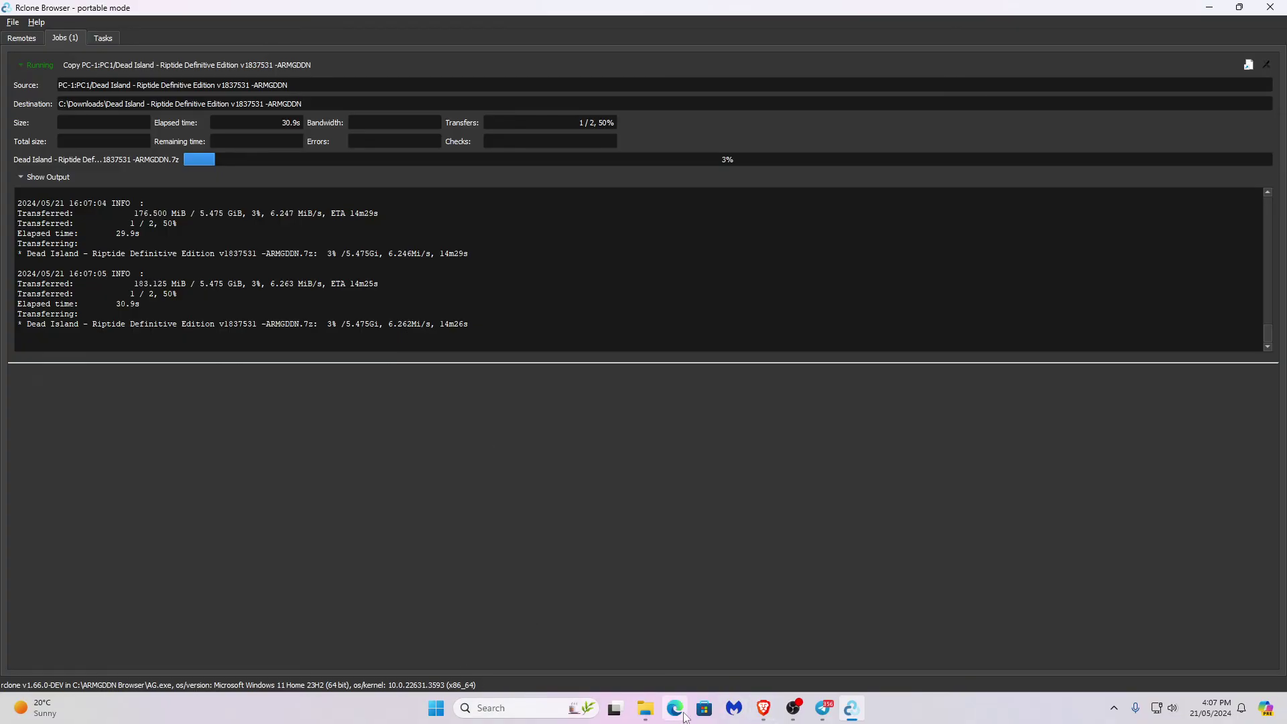
{"action": "left_click", "coordinate": [645, 709]}
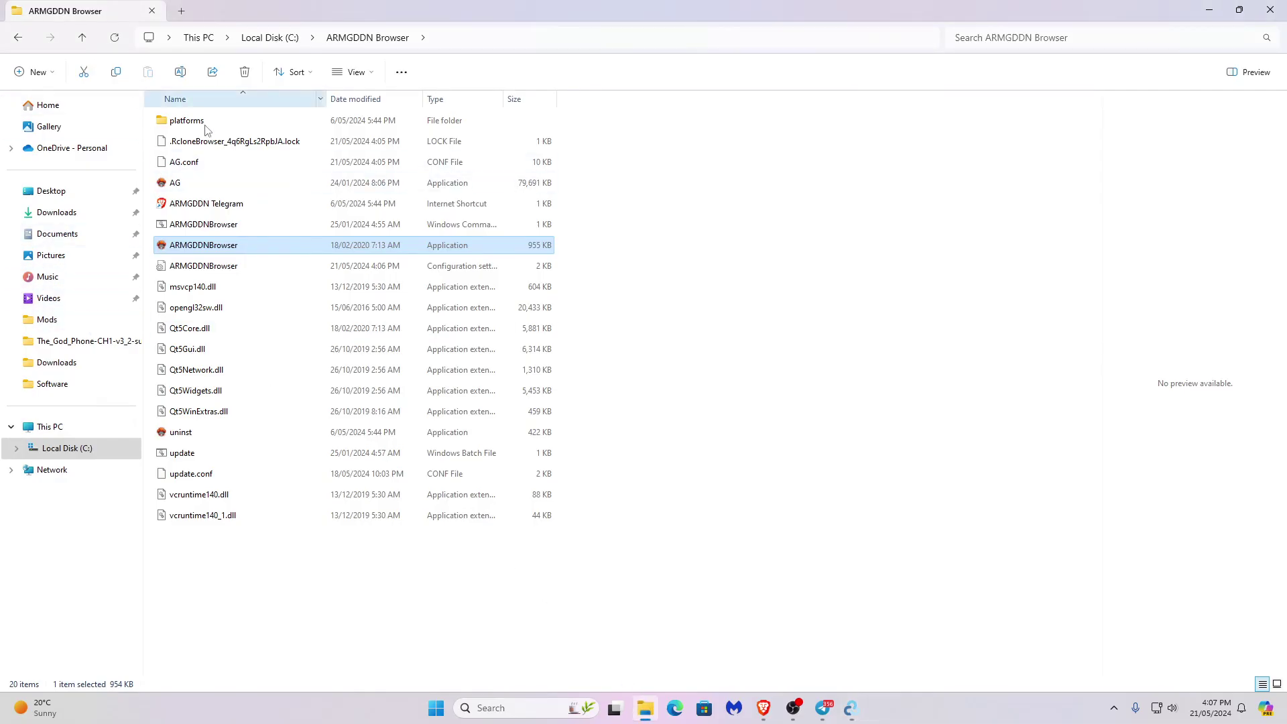
- Browse the user Downloads folder and its Telegram Desktop subfolder in File Explorer
{"action": "left_click", "coordinate": [48, 105]}
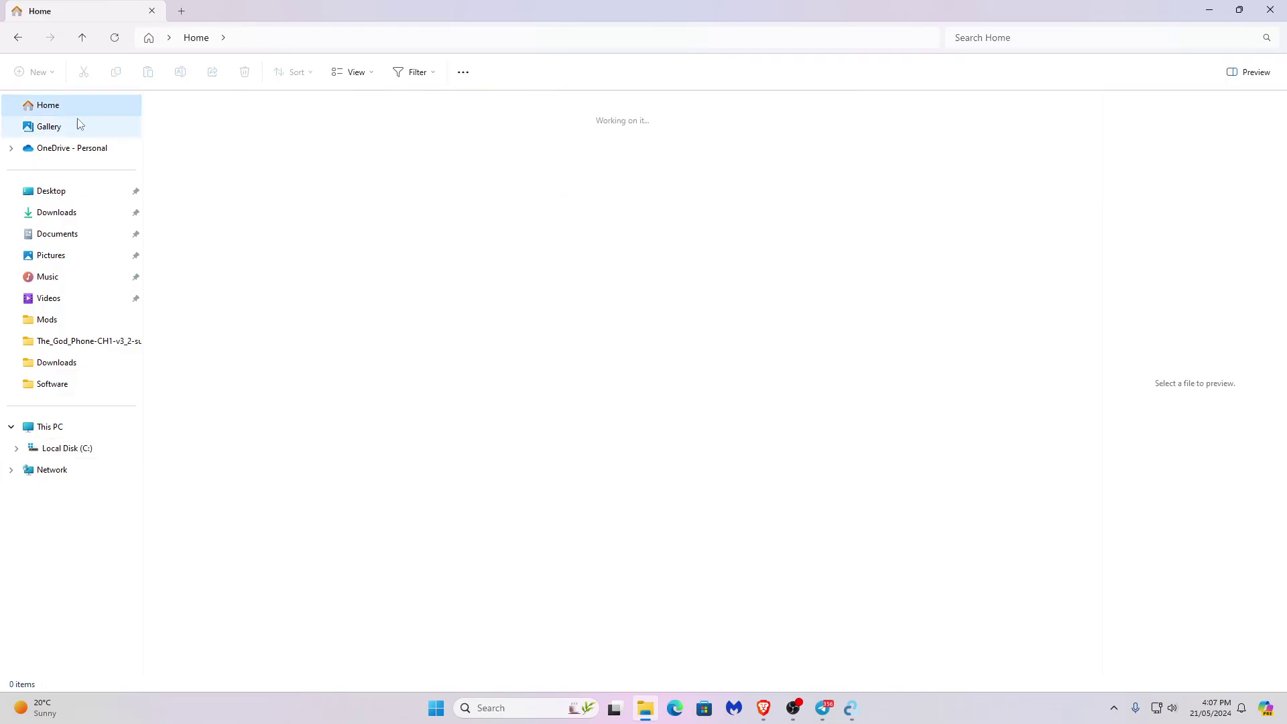
{"action": "left_click", "coordinate": [57, 212]}
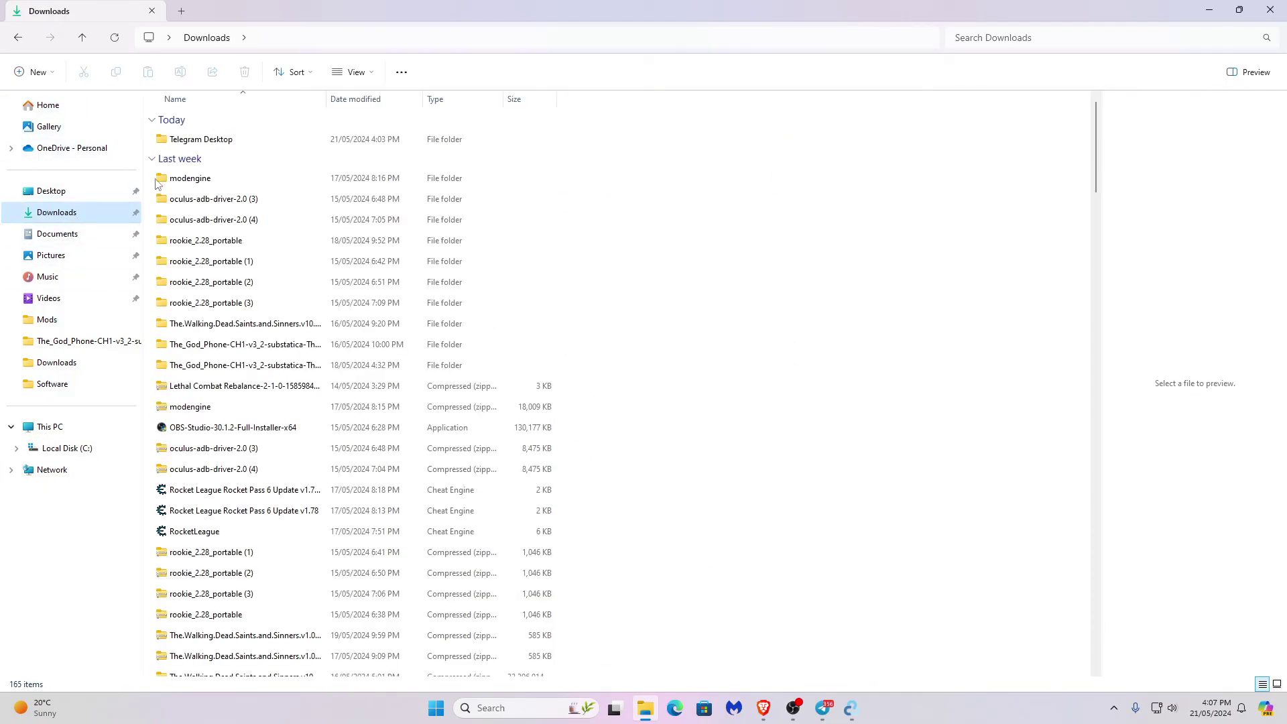
{"action": "double_click", "coordinate": [201, 139]}
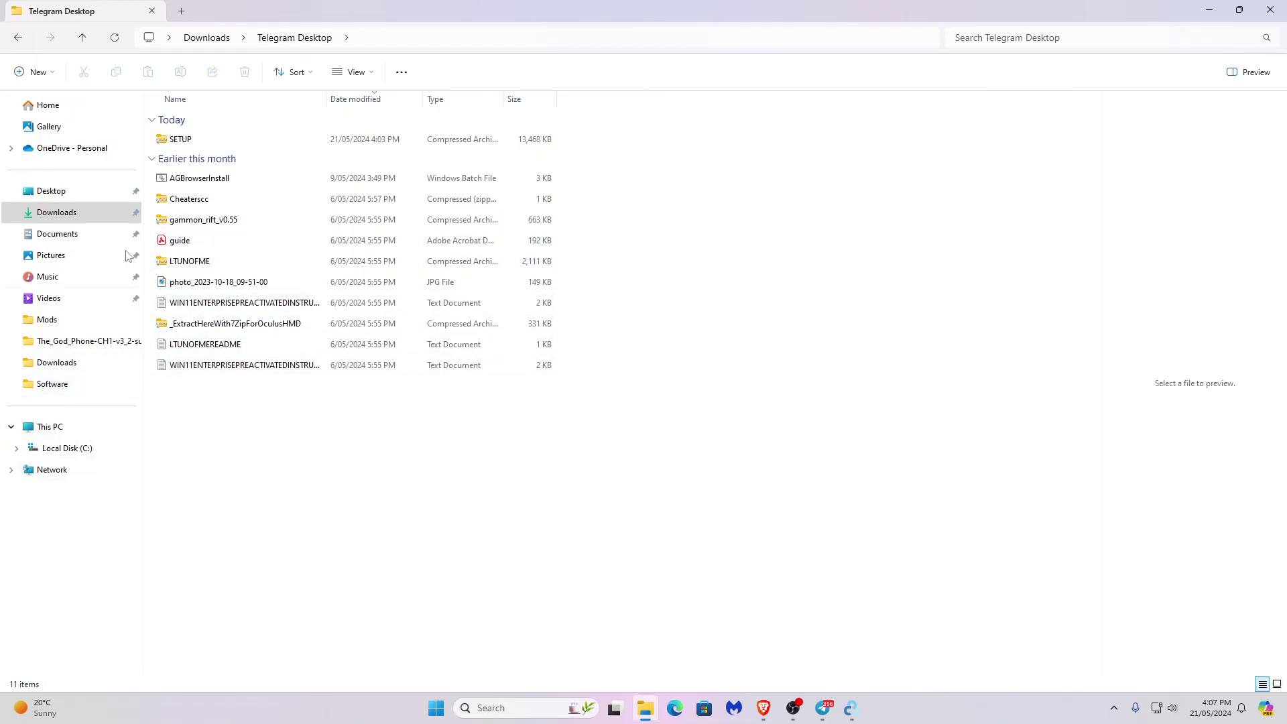
{"action": "left_click", "coordinate": [56, 212]}
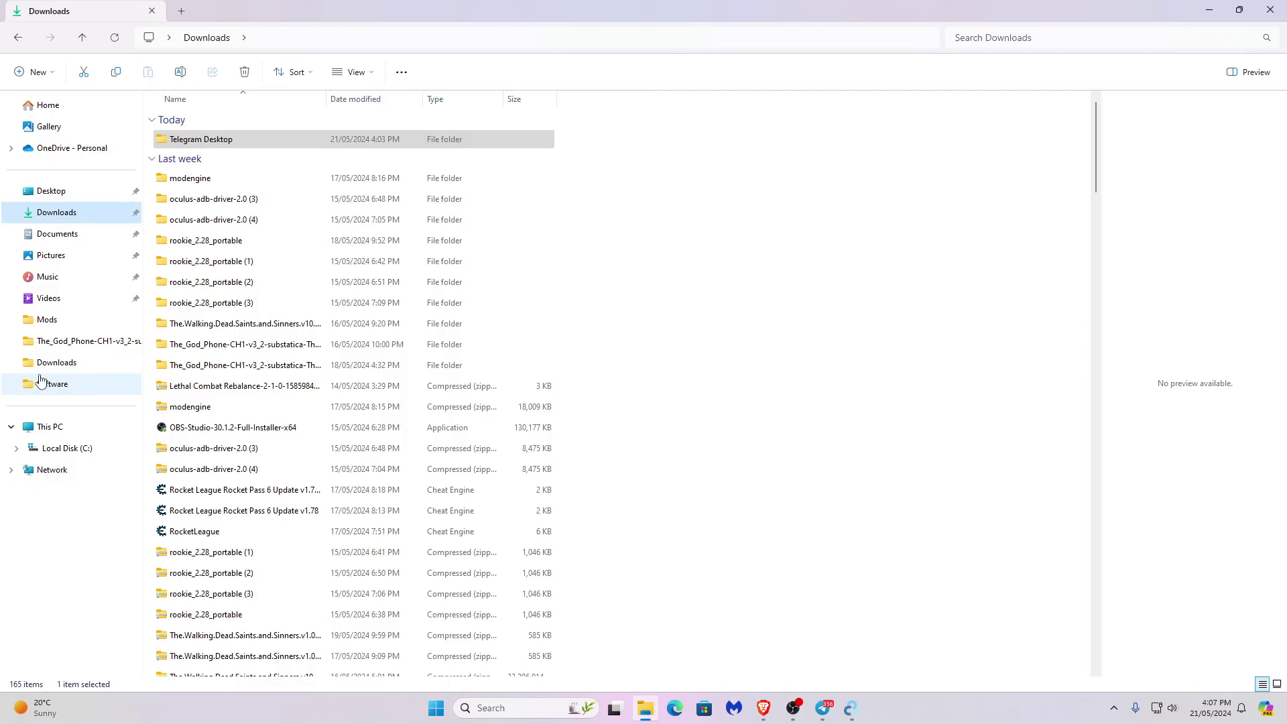
- Open C:\Downloads and inspect the Dead Island partial download and the _AlyxMods folder
{"action": "left_click", "coordinate": [56, 363]}
{"action": "double_click", "coordinate": [242, 141]}
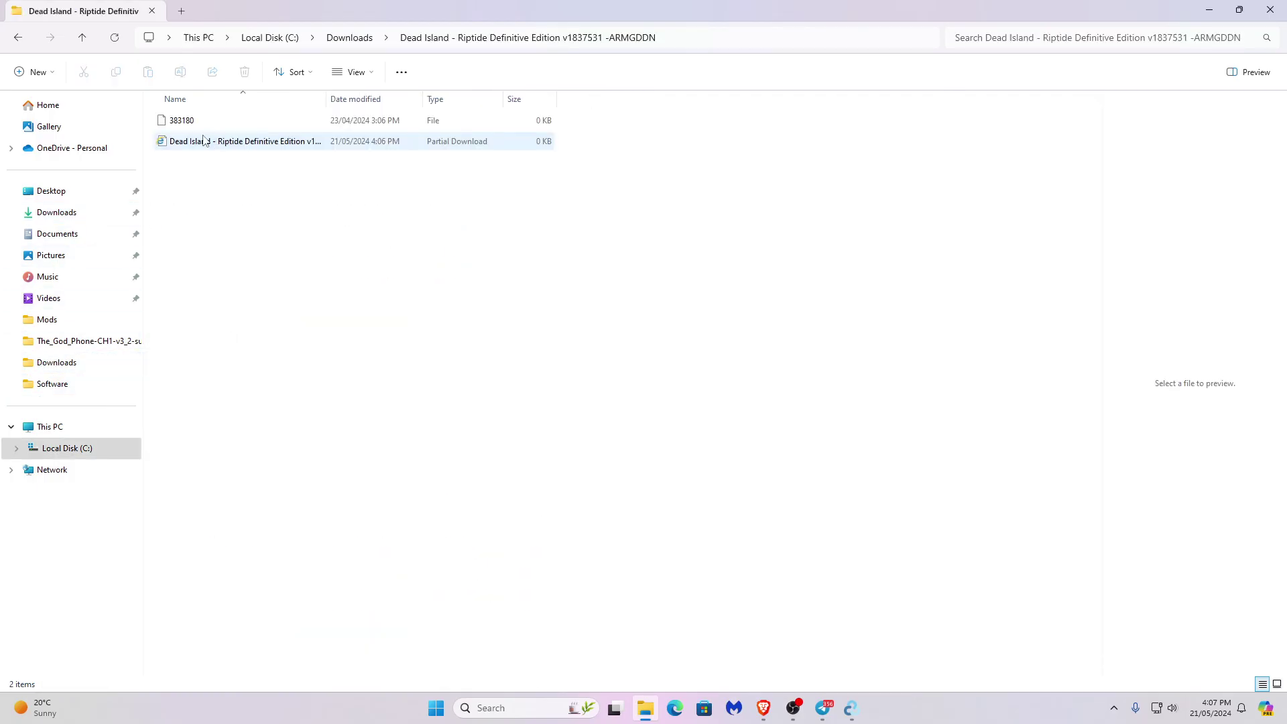
{"action": "left_click", "coordinate": [17, 37]}
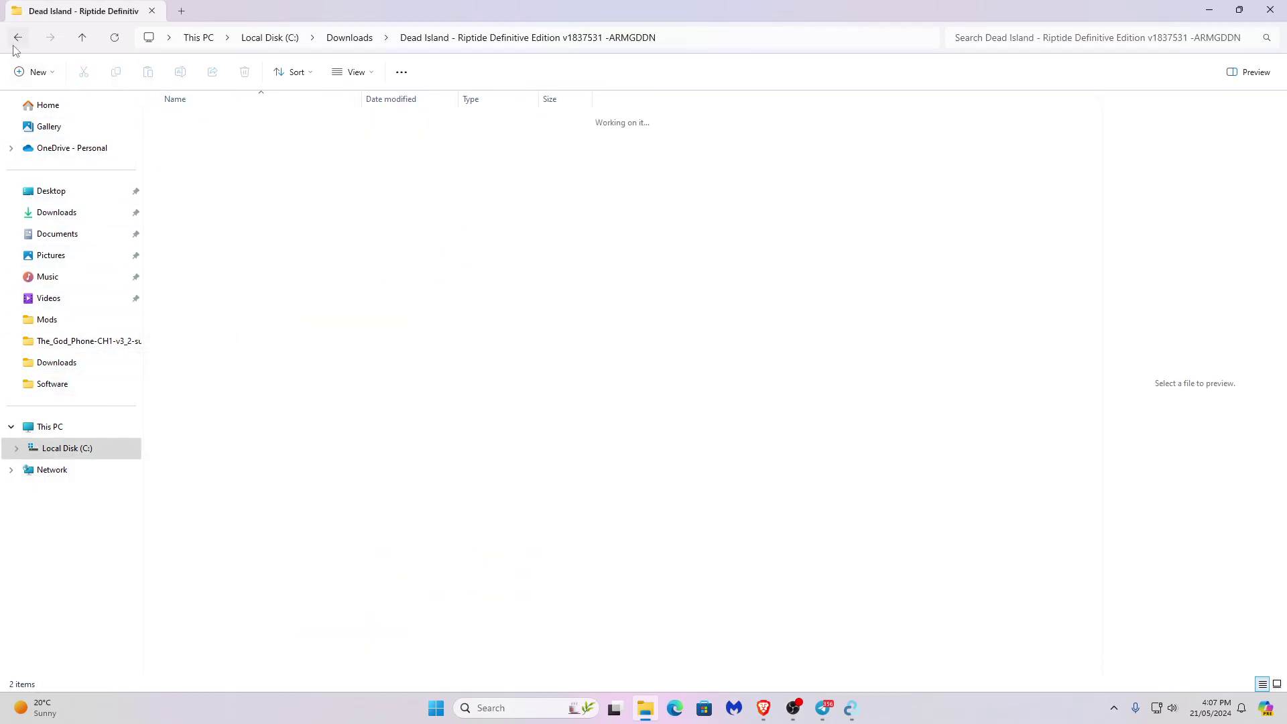
{"action": "double_click", "coordinate": [187, 120]}
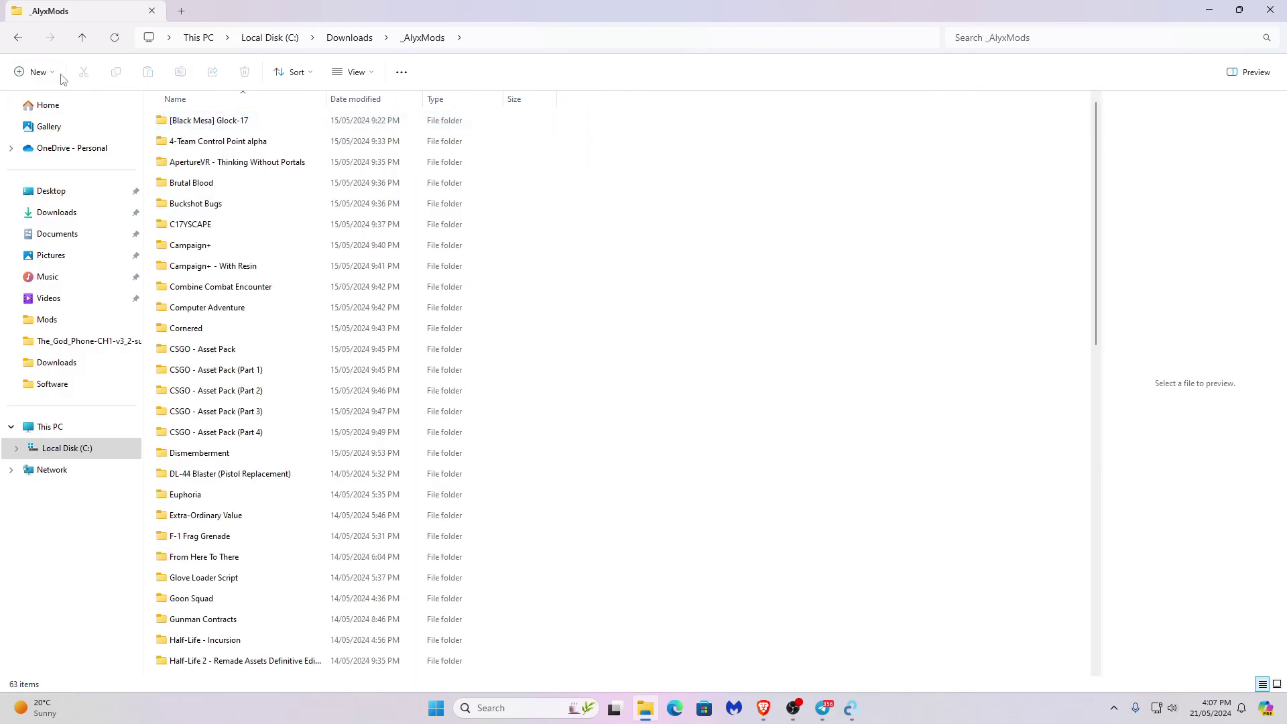
{"action": "left_click", "coordinate": [17, 37]}
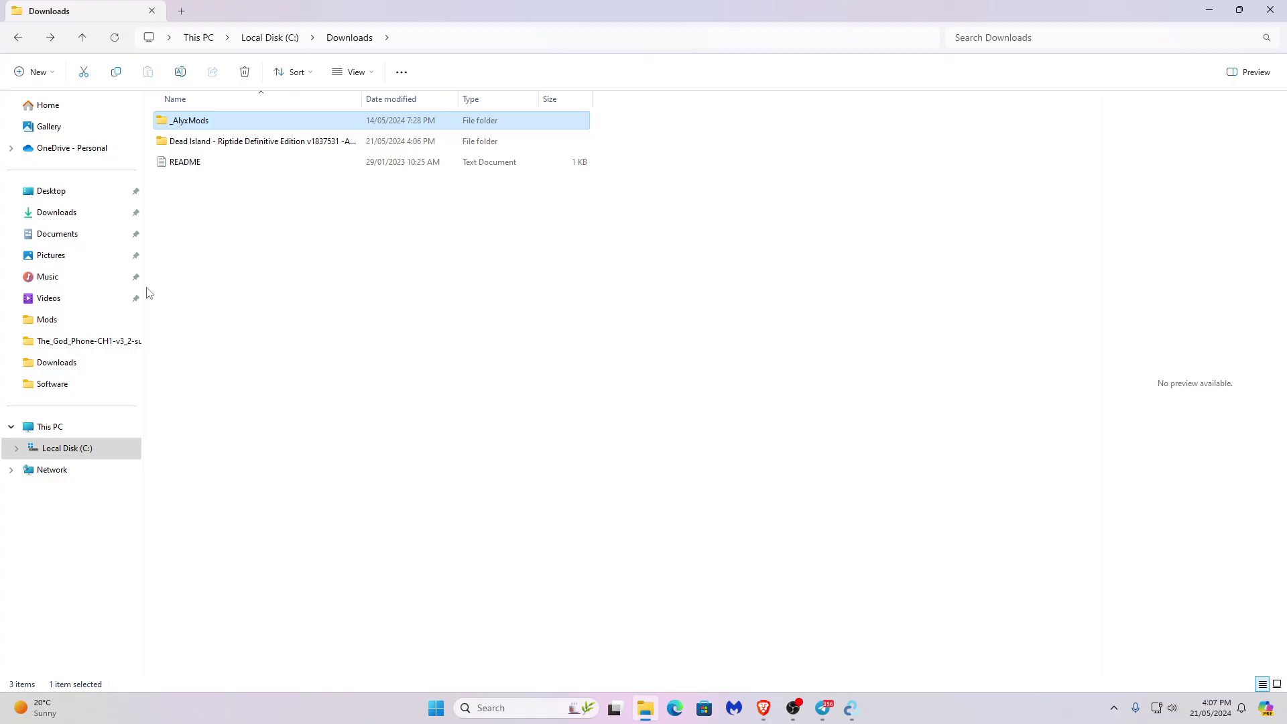
{"action": "left_click", "coordinate": [267, 229]}
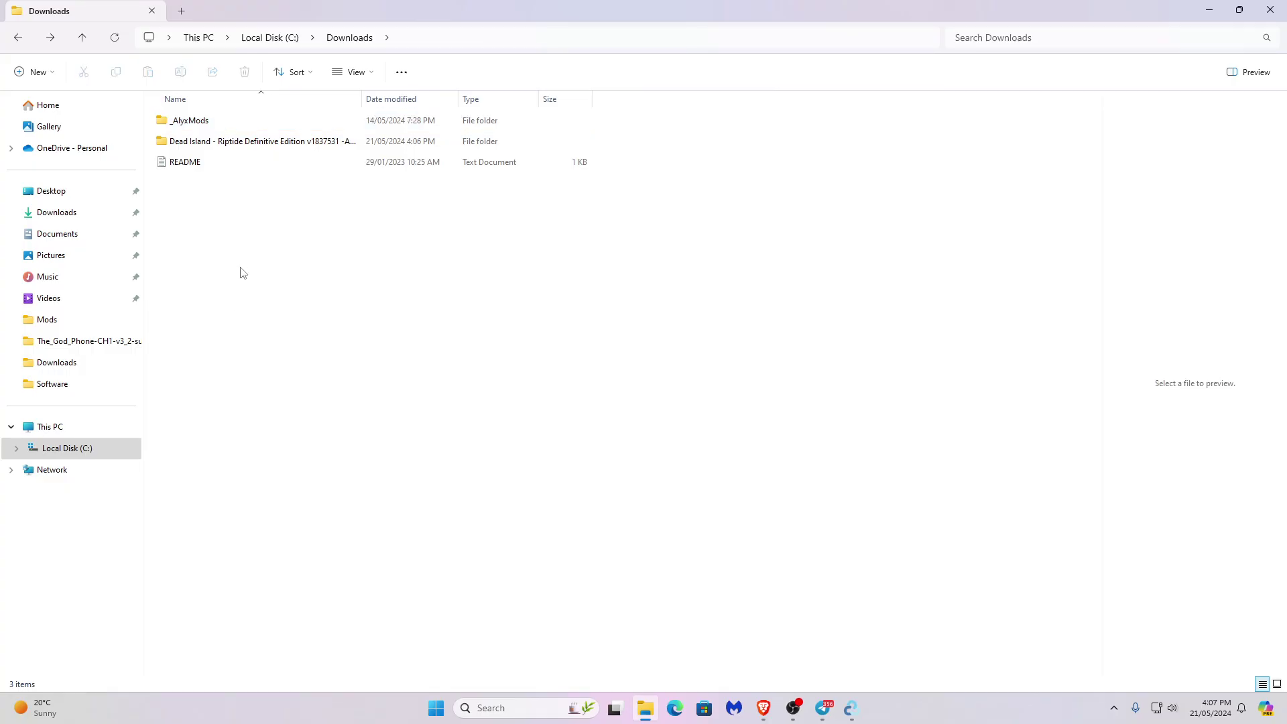